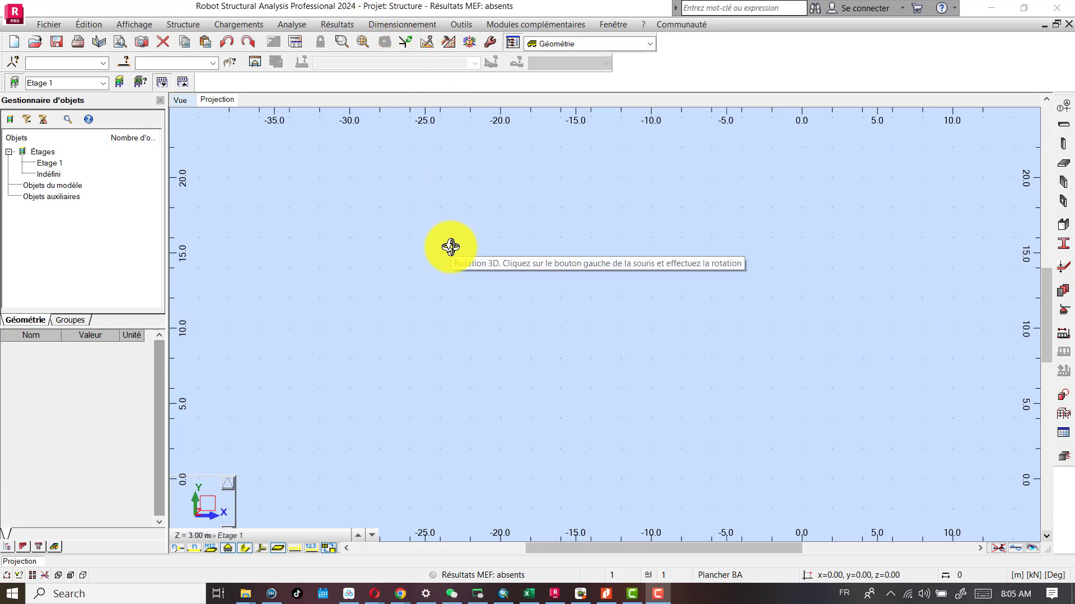
Open the general preferences and review the available regional settings and working languages.
{"action": "left_click", "coordinate": [470, 25]}
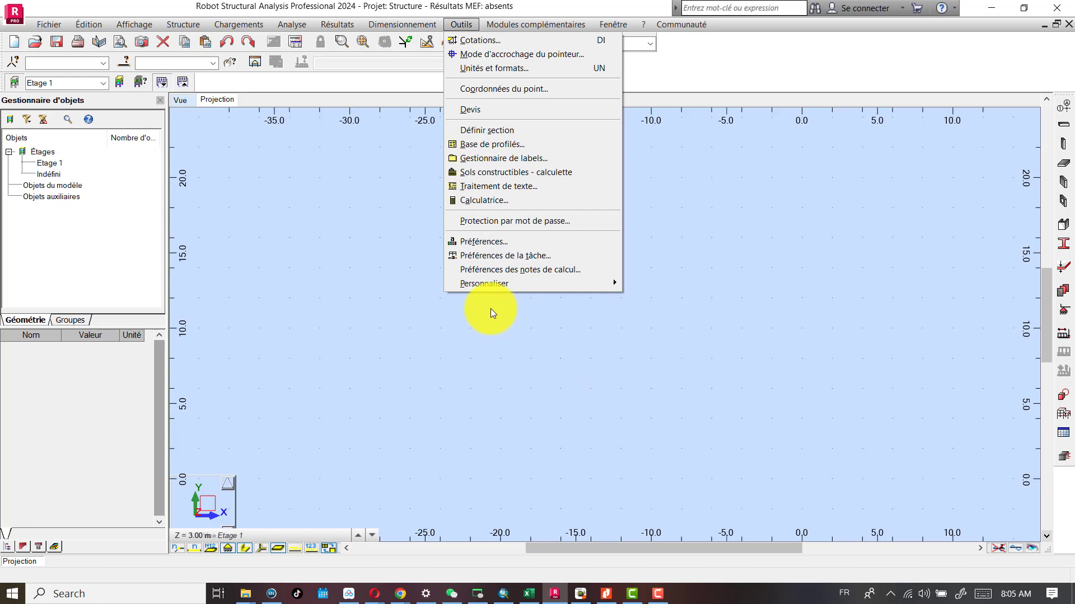
{"action": "left_click", "coordinate": [486, 242]}
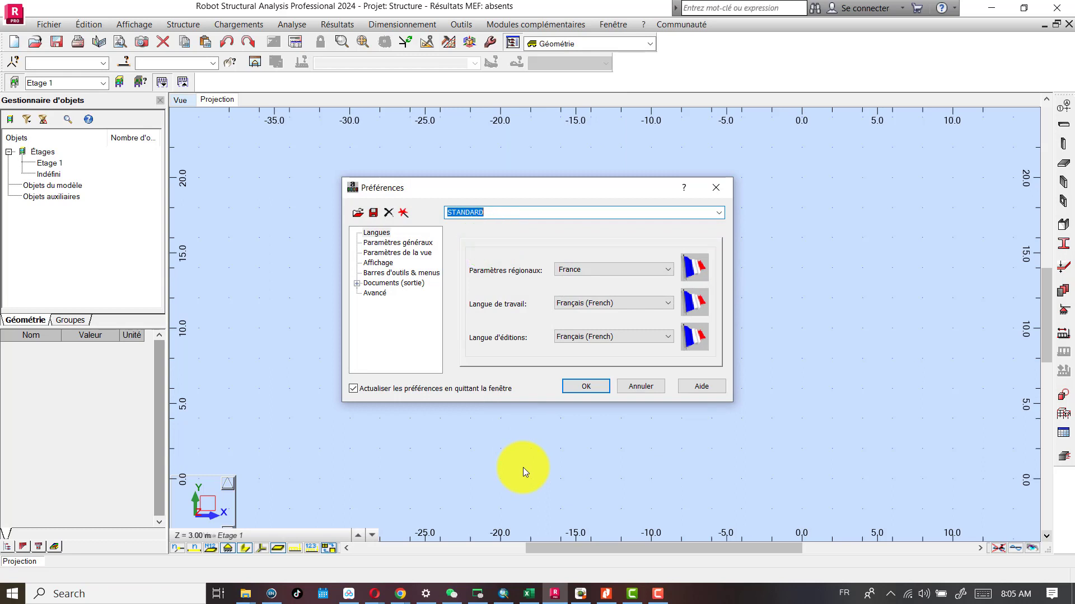
{"action": "left_click", "coordinate": [385, 236]}
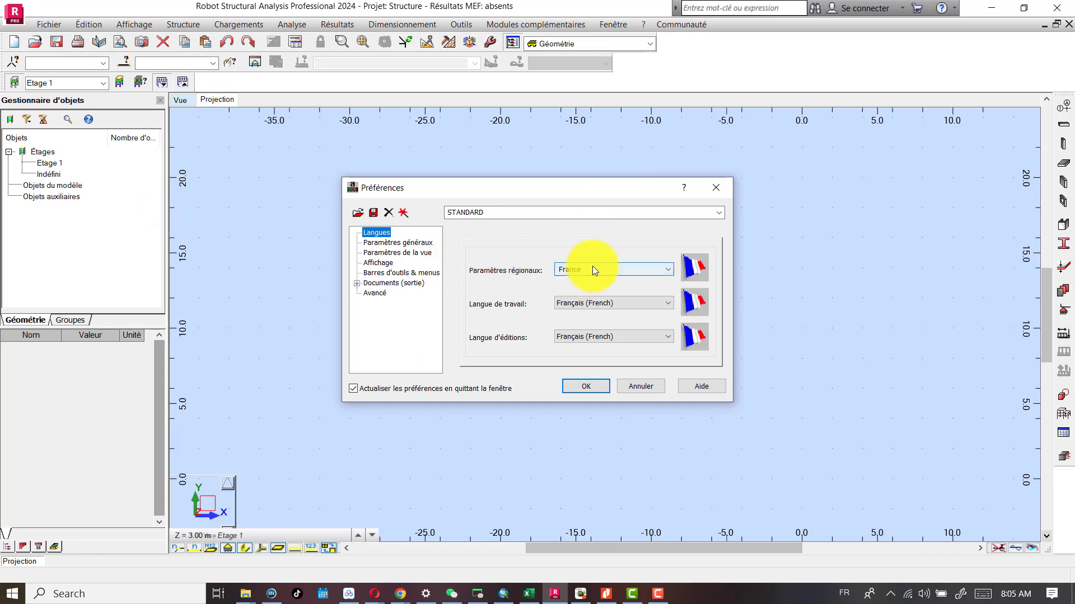
{"action": "left_click", "coordinate": [668, 270]}
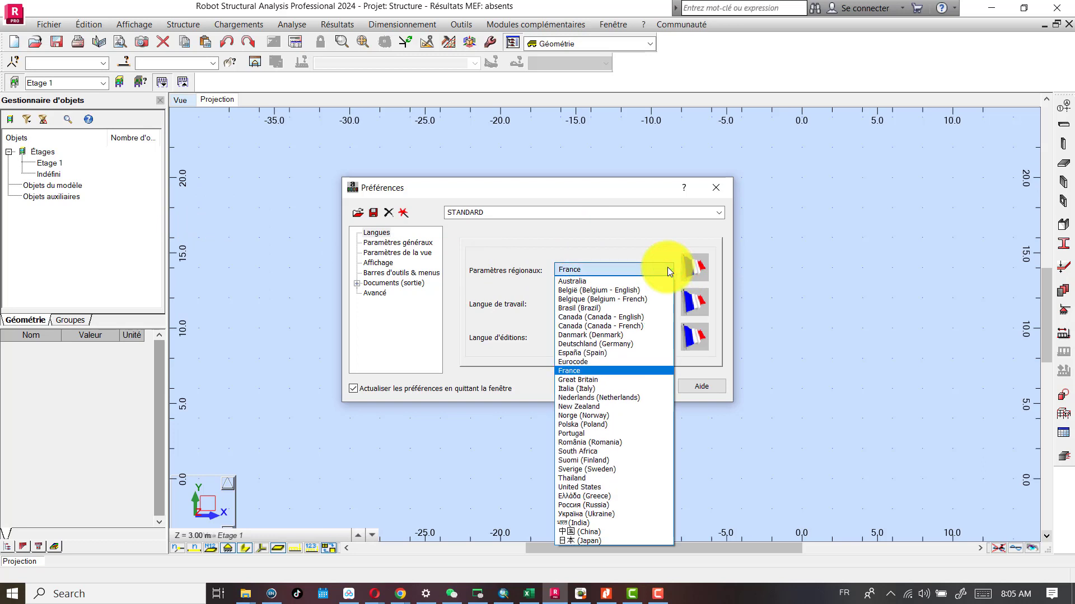
{"action": "left_click", "coordinate": [667, 269]}
{"action": "left_click", "coordinate": [623, 309]}
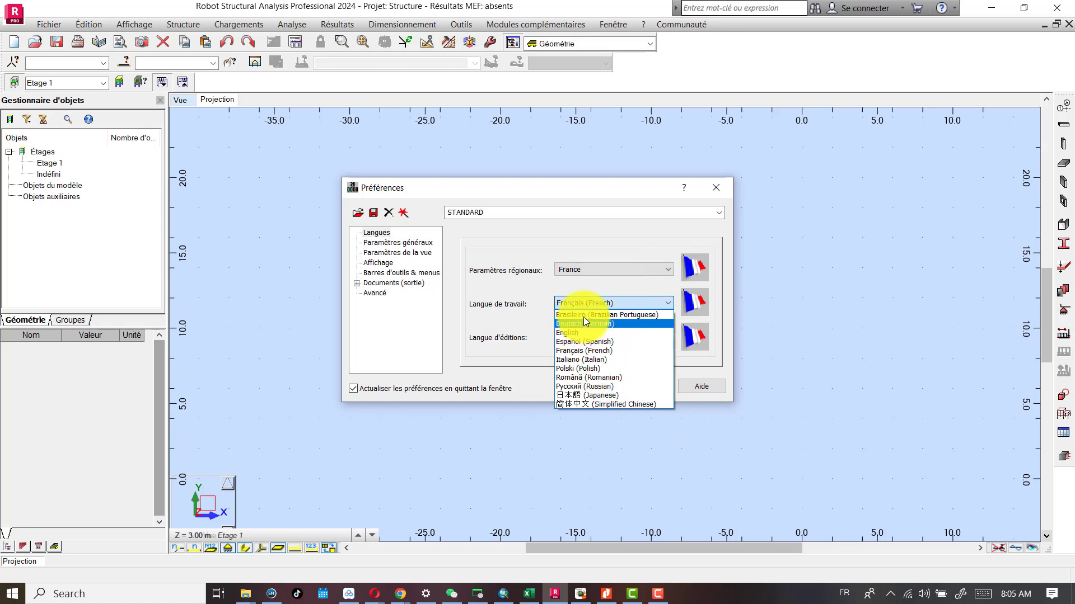
{"action": "left_click", "coordinate": [628, 303]}
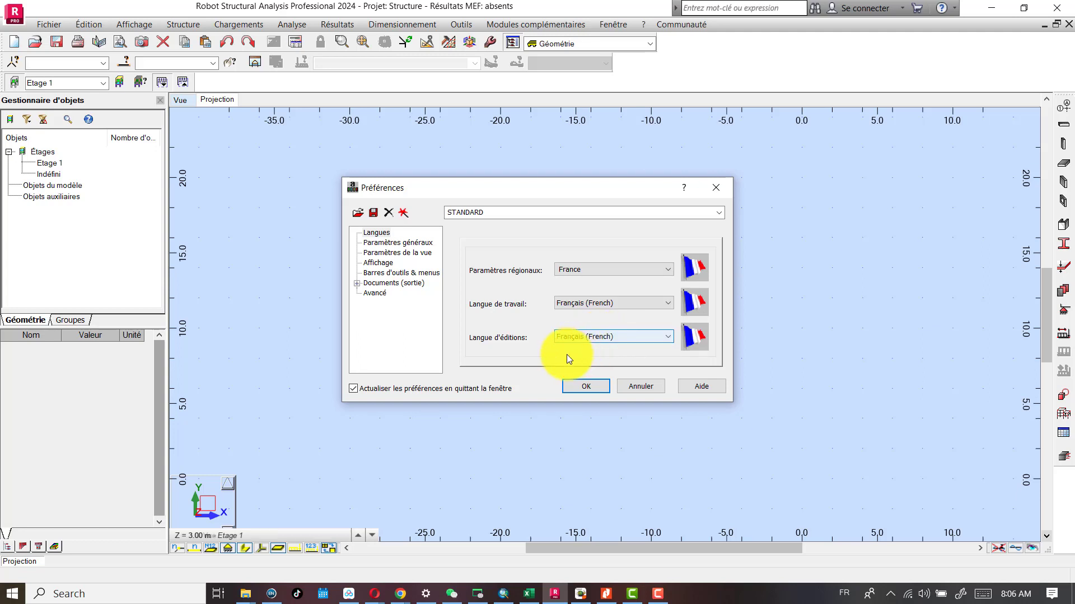
Try changing the number of recent structures in the general parameters, return it to 4, and view the view parameters.
{"action": "left_click", "coordinate": [394, 244]}
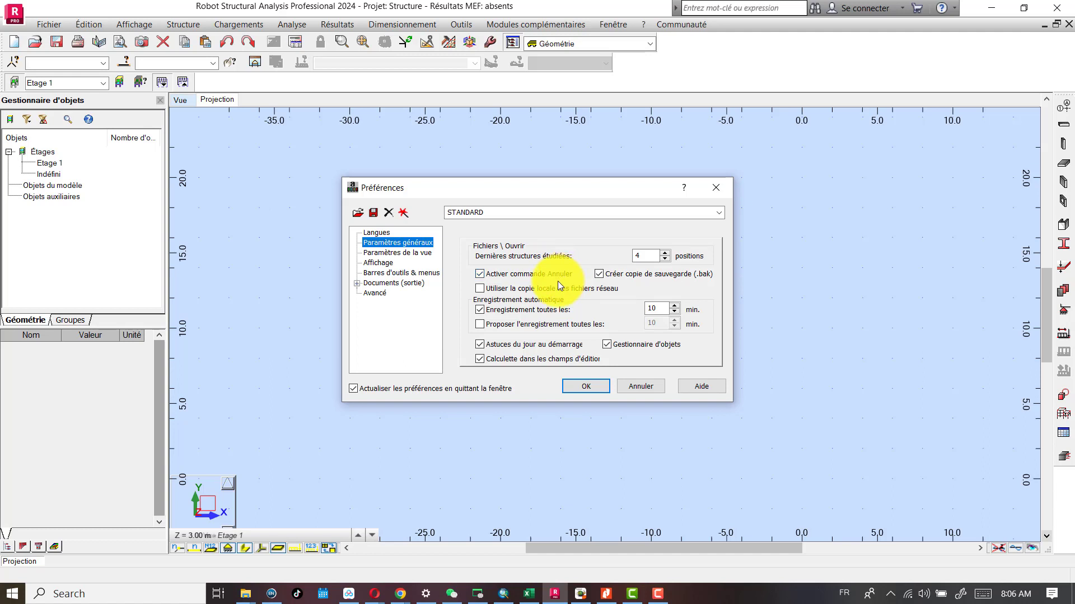
{"action": "left_click", "coordinate": [668, 254]}
{"action": "left_click", "coordinate": [666, 255]}
{"action": "left_click", "coordinate": [666, 258]}
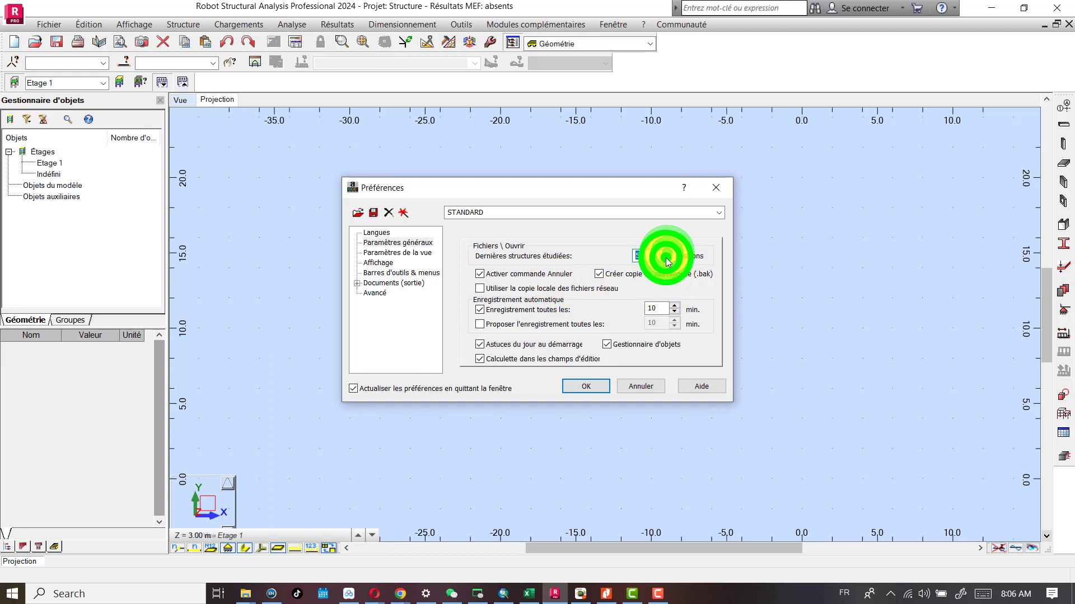
{"action": "left_click", "coordinate": [666, 258]}
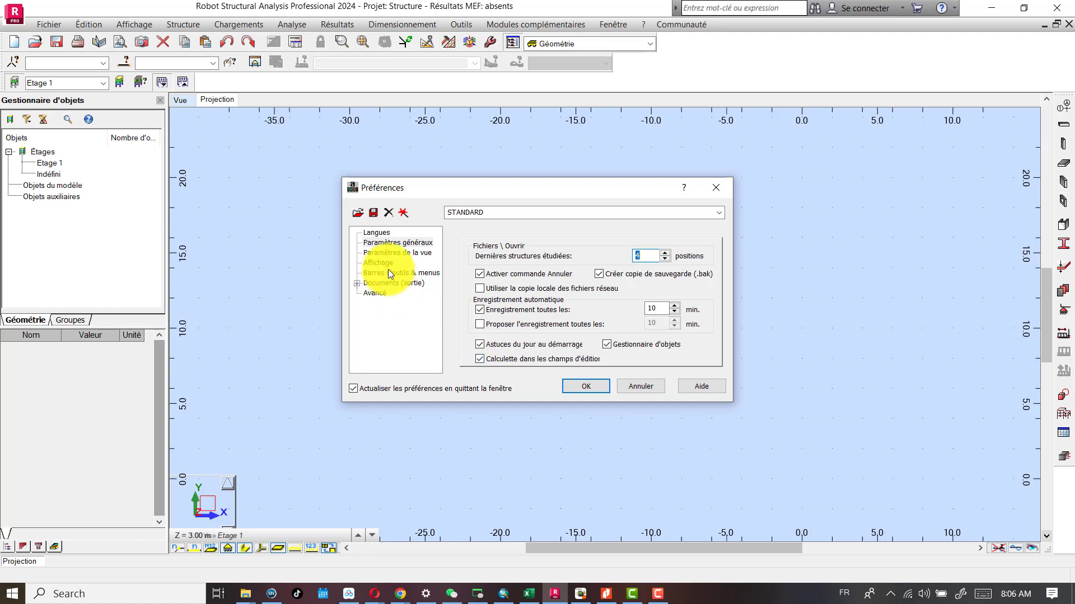
{"action": "left_click", "coordinate": [395, 253]}
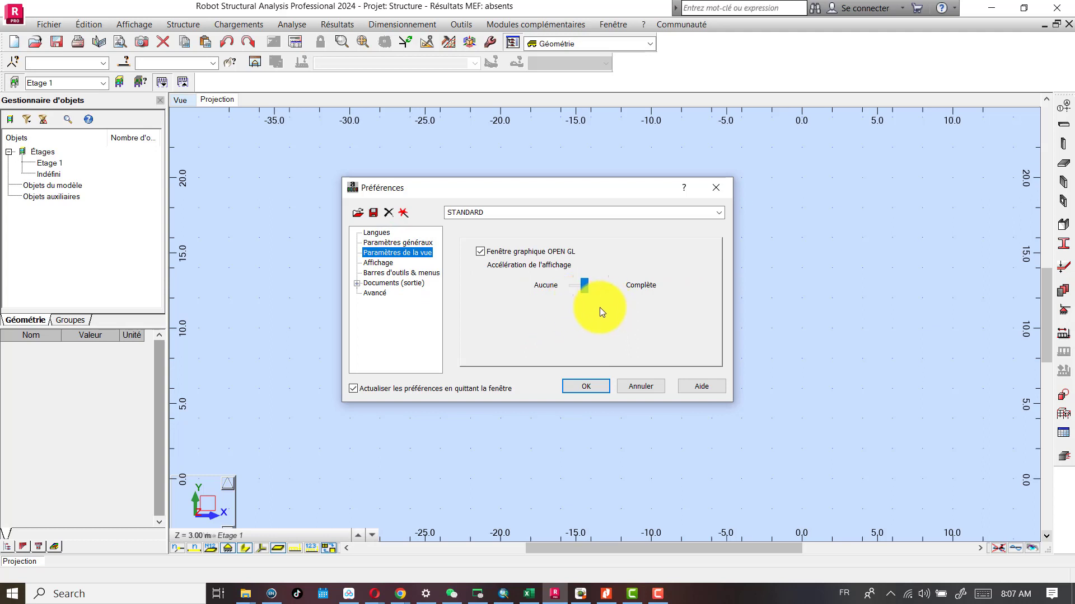
Preview the DEEP BLUE CHINA, JAZZ MEETING, LIGHT GREEN and ROBOT display schemes and set the scheme back to DEEP BLUE.
{"action": "left_click", "coordinate": [384, 263]}
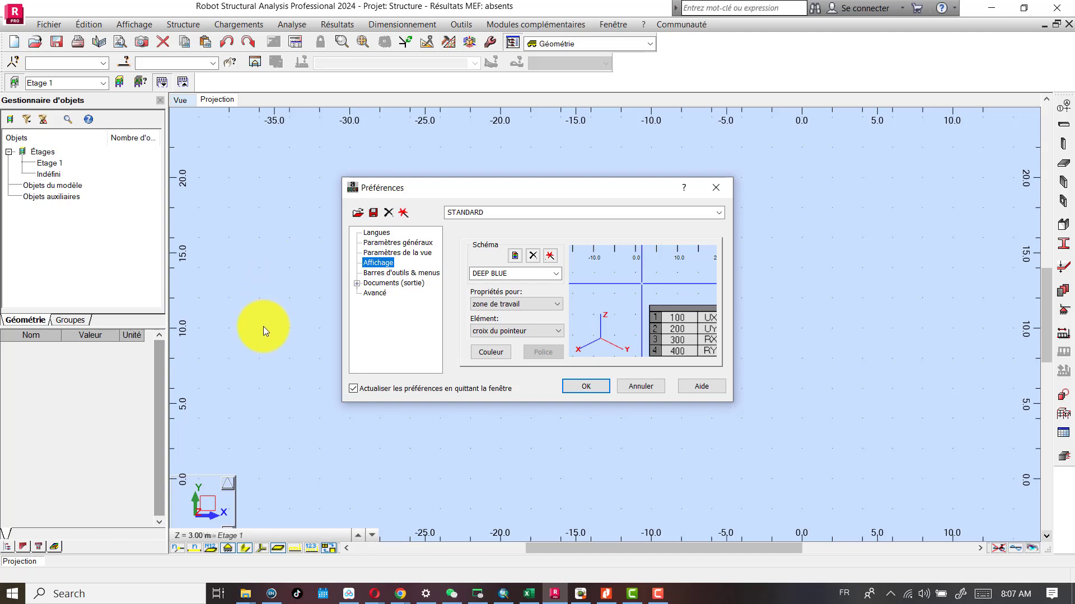
{"action": "left_click", "coordinate": [560, 276]}
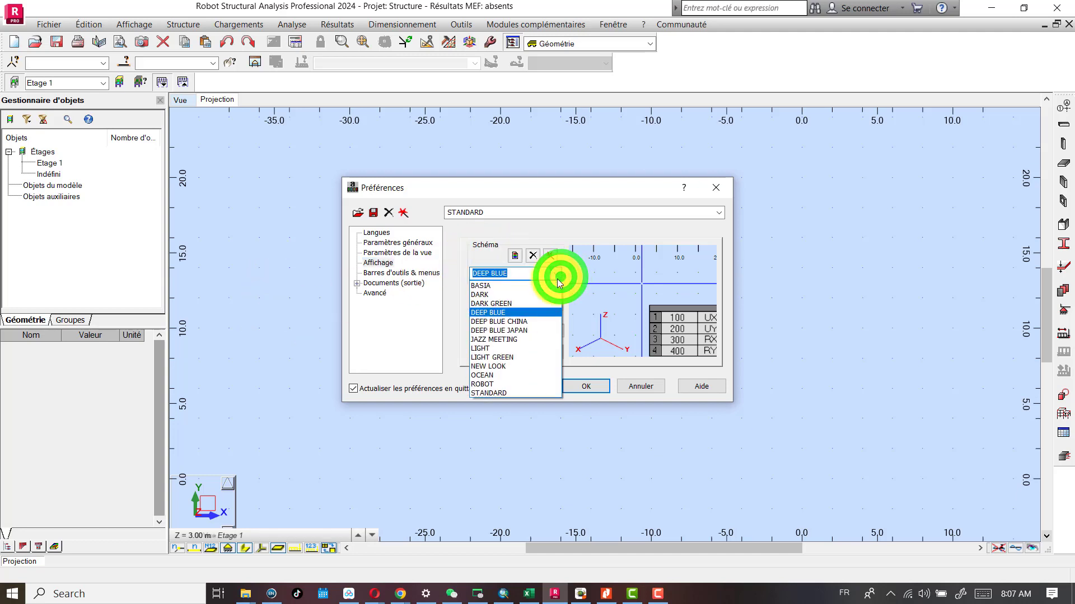
{"action": "left_click", "coordinate": [498, 323]}
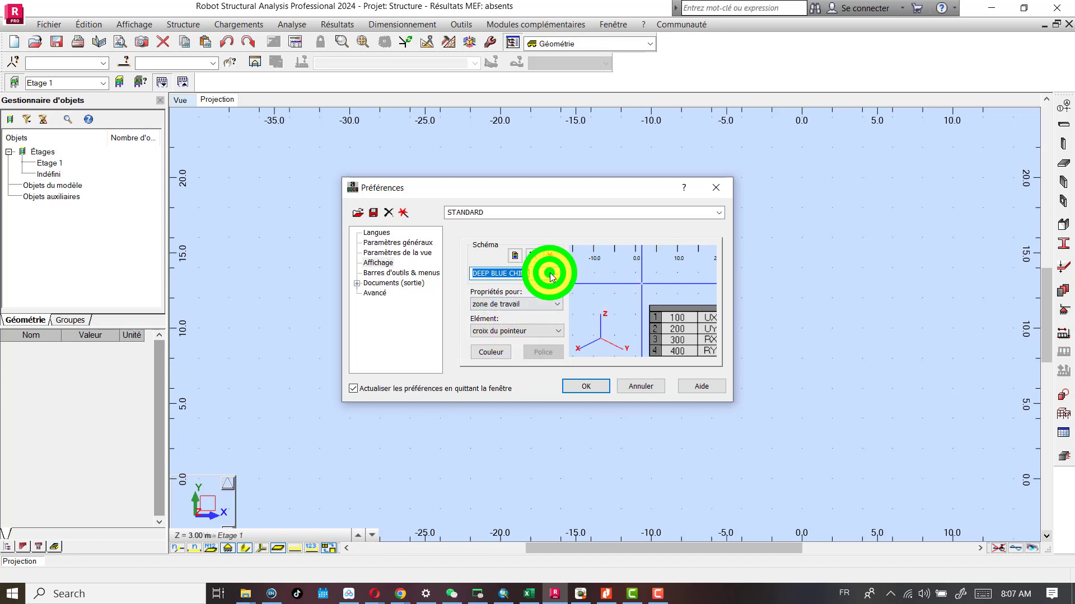
{"action": "left_click", "coordinate": [553, 274]}
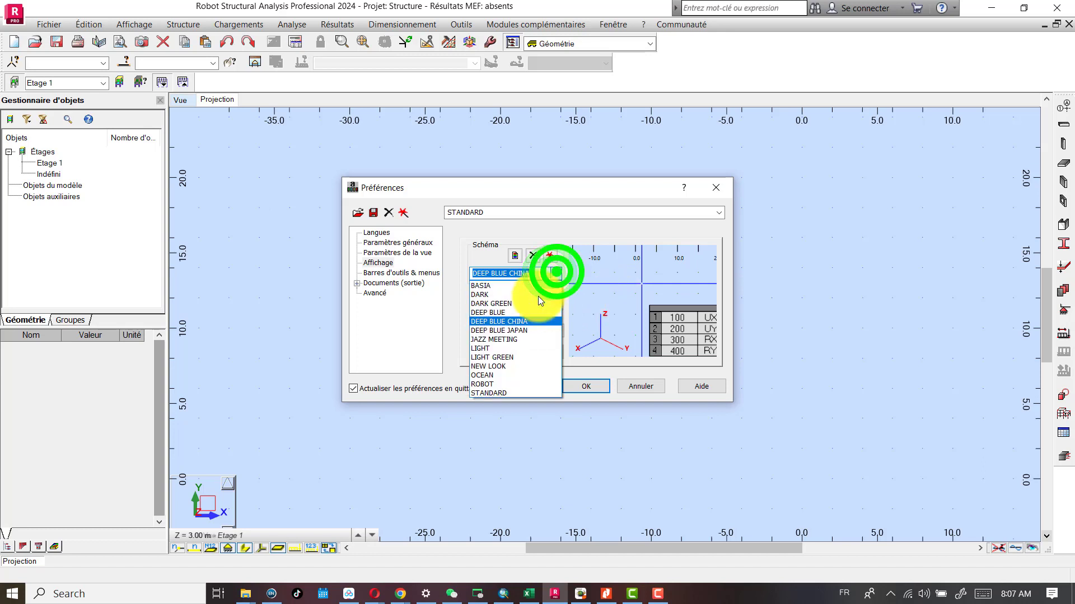
{"action": "left_click", "coordinate": [491, 343]}
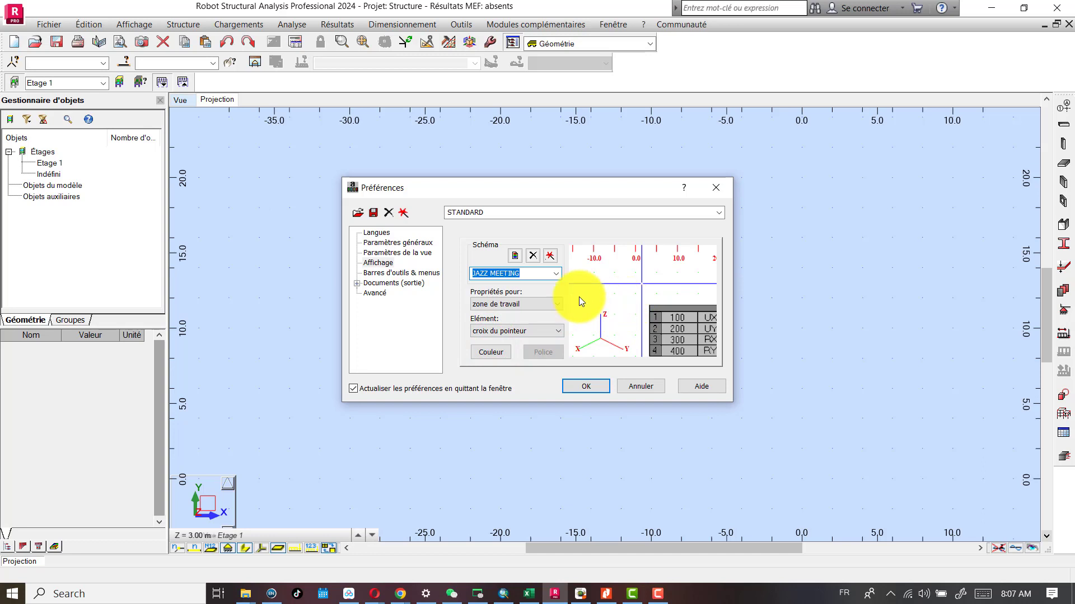
{"action": "left_click", "coordinate": [556, 274]}
{"action": "left_click", "coordinate": [495, 355]}
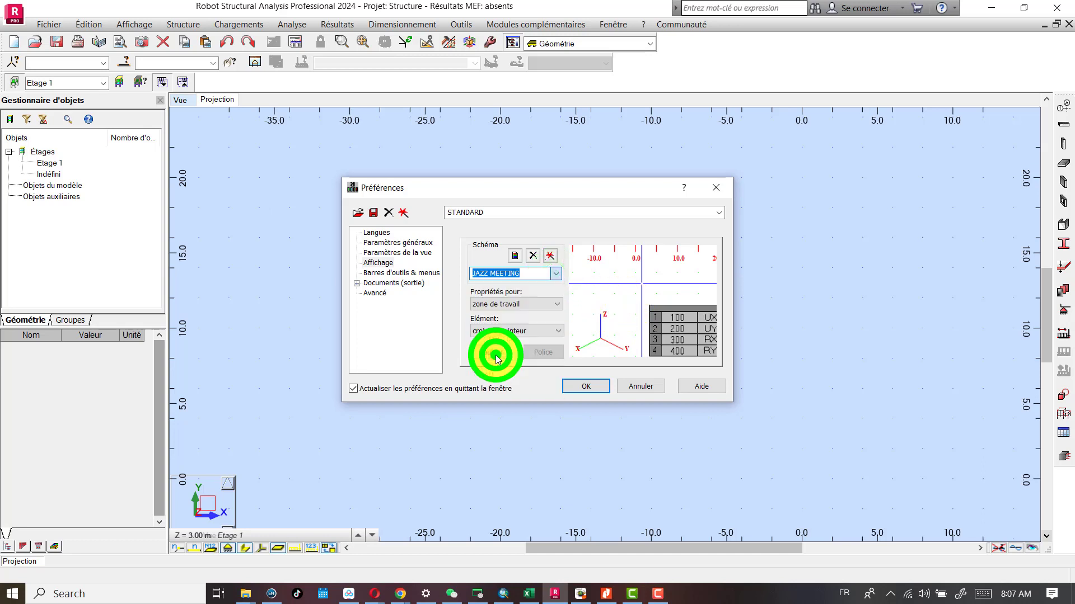
{"action": "left_click", "coordinate": [558, 273]}
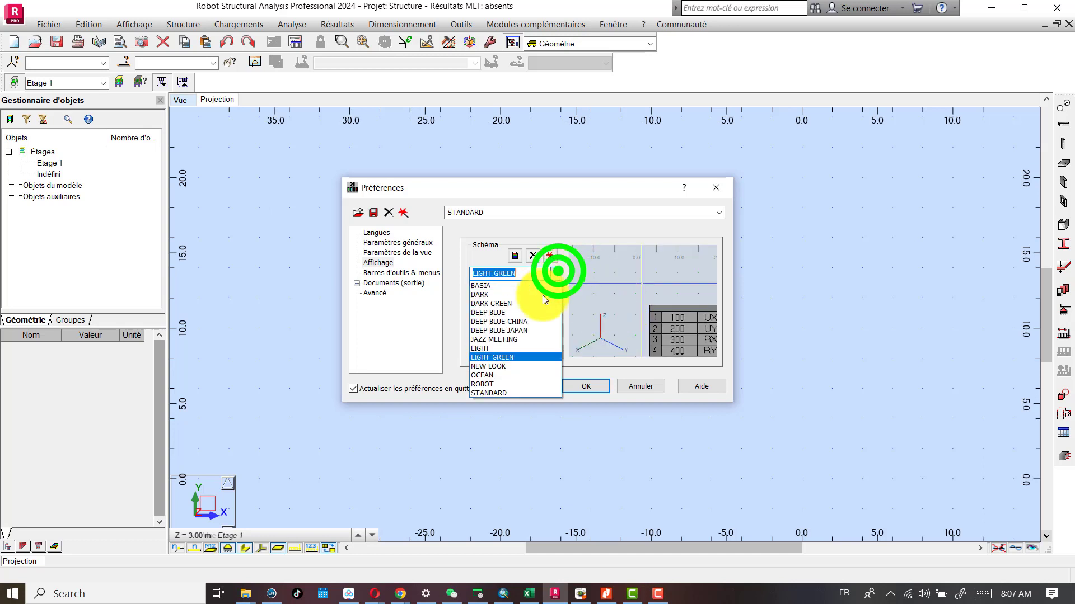
{"action": "left_click", "coordinate": [488, 384]}
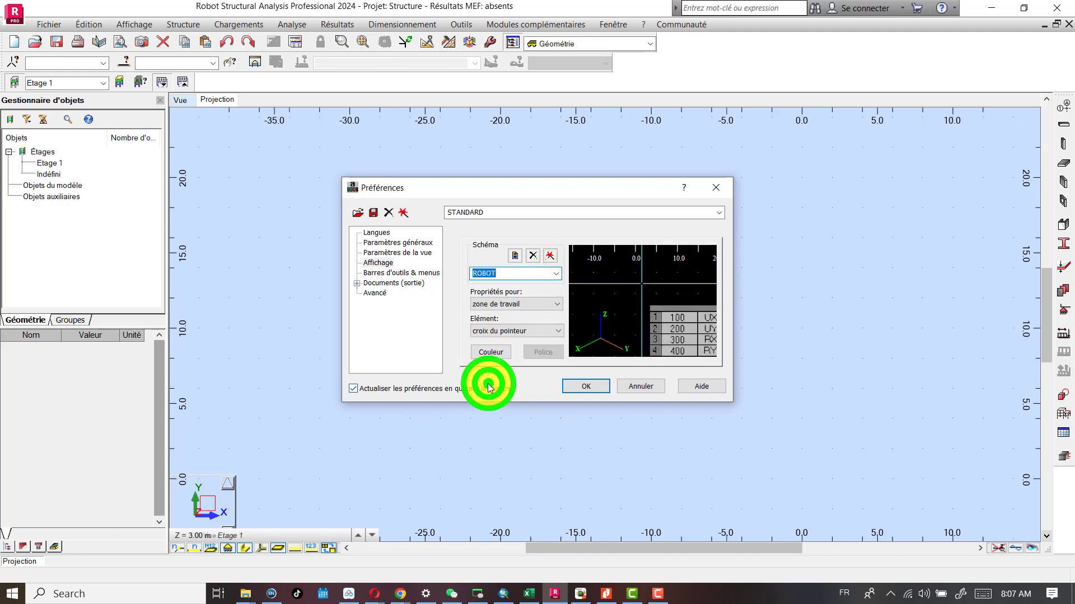
{"action": "left_click", "coordinate": [555, 274]}
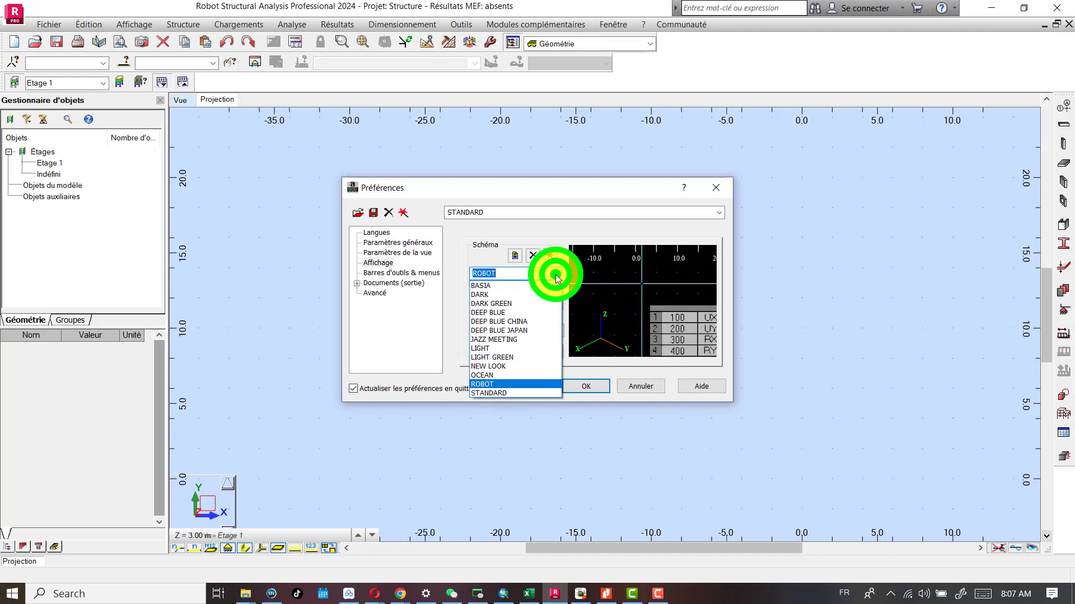
{"action": "left_click", "coordinate": [492, 312]}
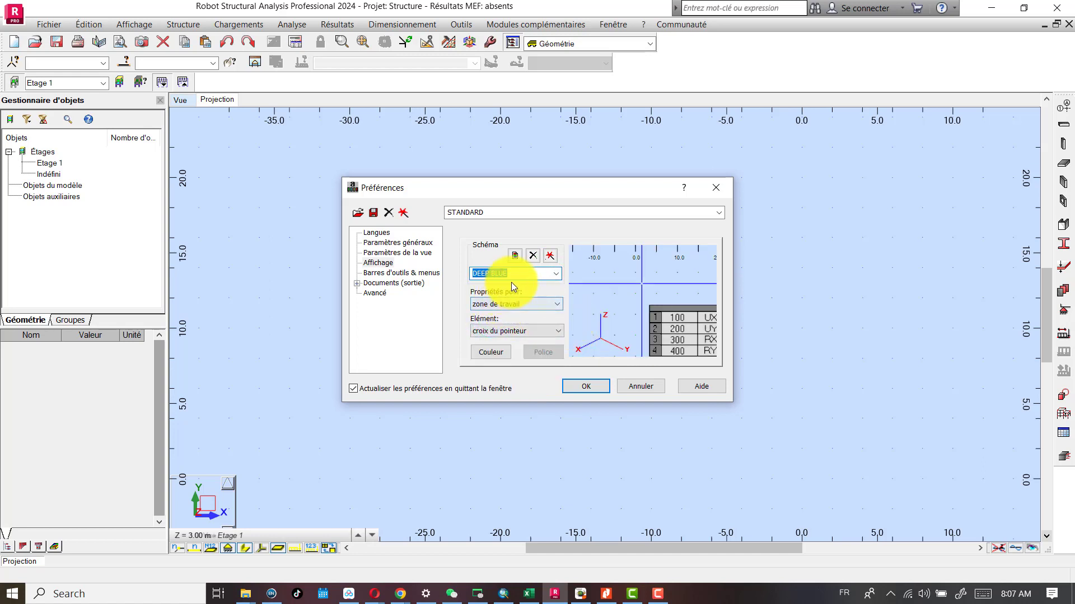
{"action": "left_click", "coordinate": [586, 387]}
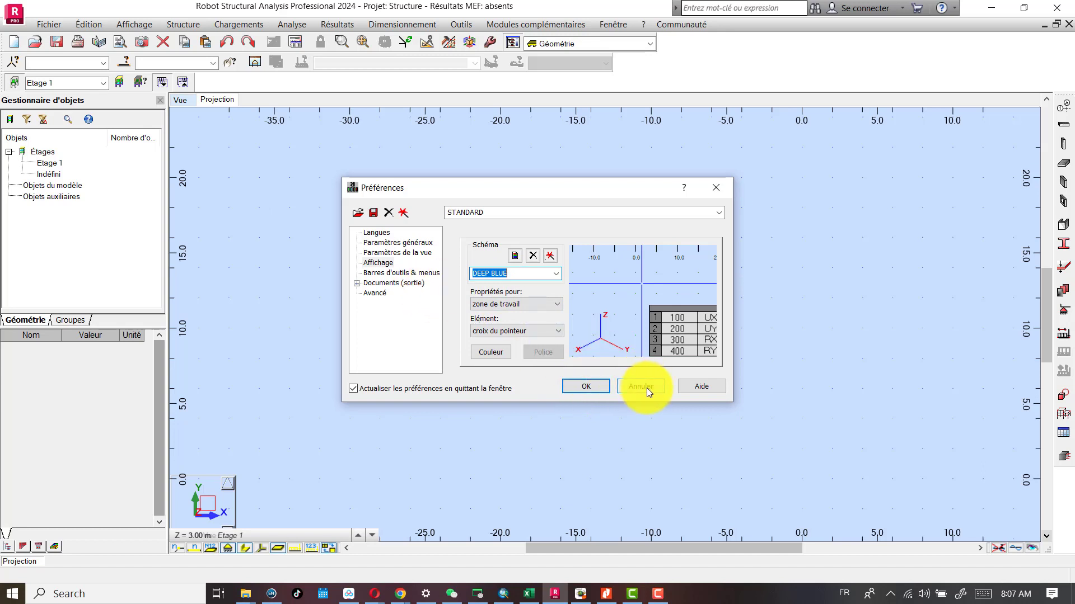
Review the toolbar and menu, output document, advanced and display preferences, and accept the preferences.
{"action": "left_click", "coordinate": [387, 274]}
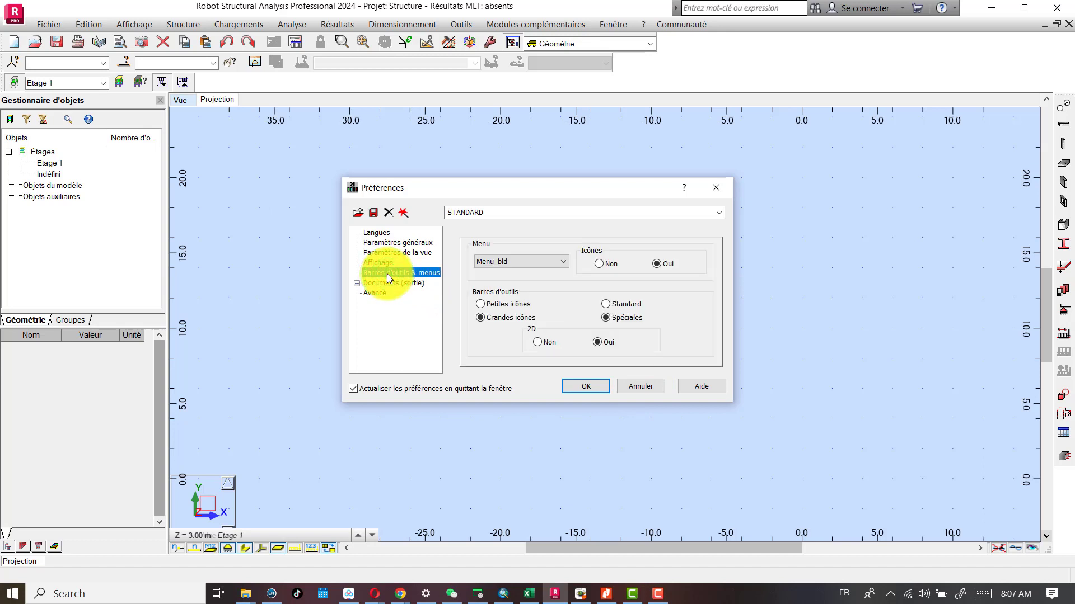
{"action": "left_click", "coordinate": [386, 283]}
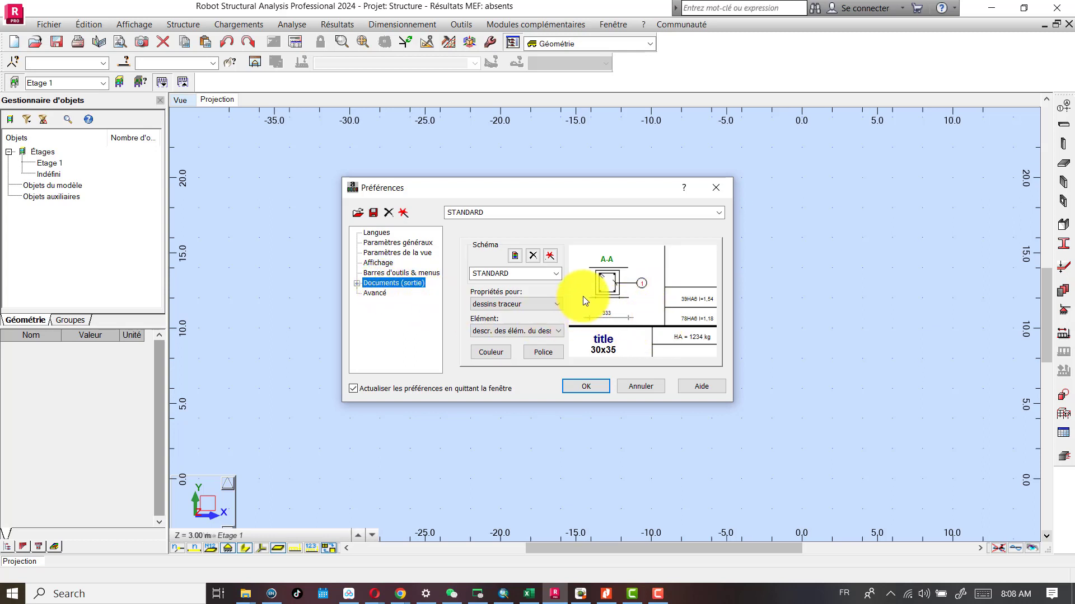
{"action": "left_click", "coordinate": [380, 294]}
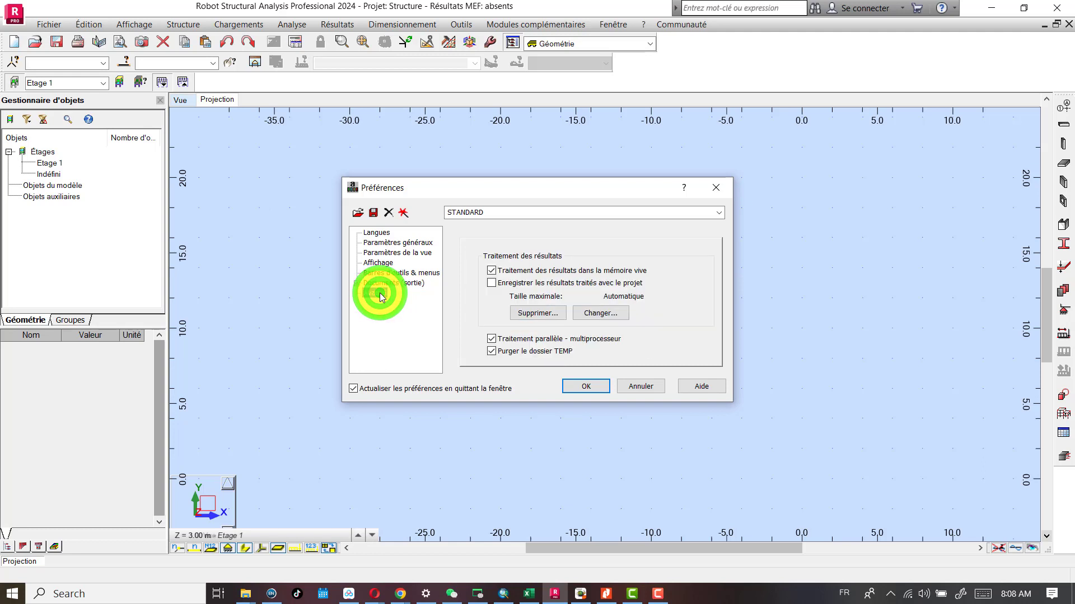
{"action": "left_click", "coordinate": [378, 262]}
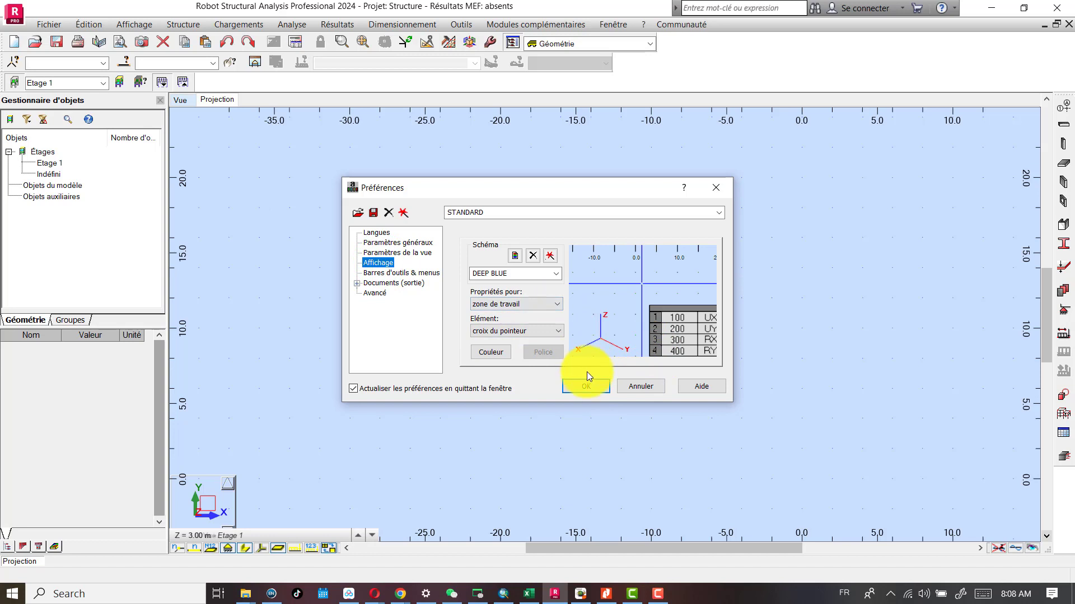
{"action": "left_click", "coordinate": [586, 387]}
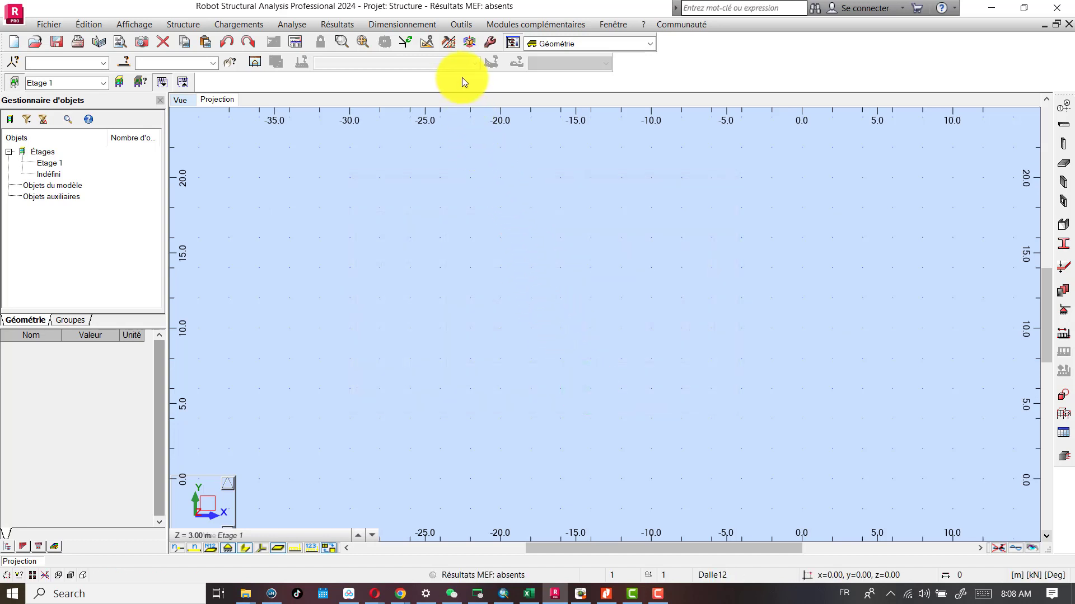
Open the job preferences (Préférences de la tâche) and expand the Unités et formats category.
{"action": "left_click", "coordinate": [466, 25]}
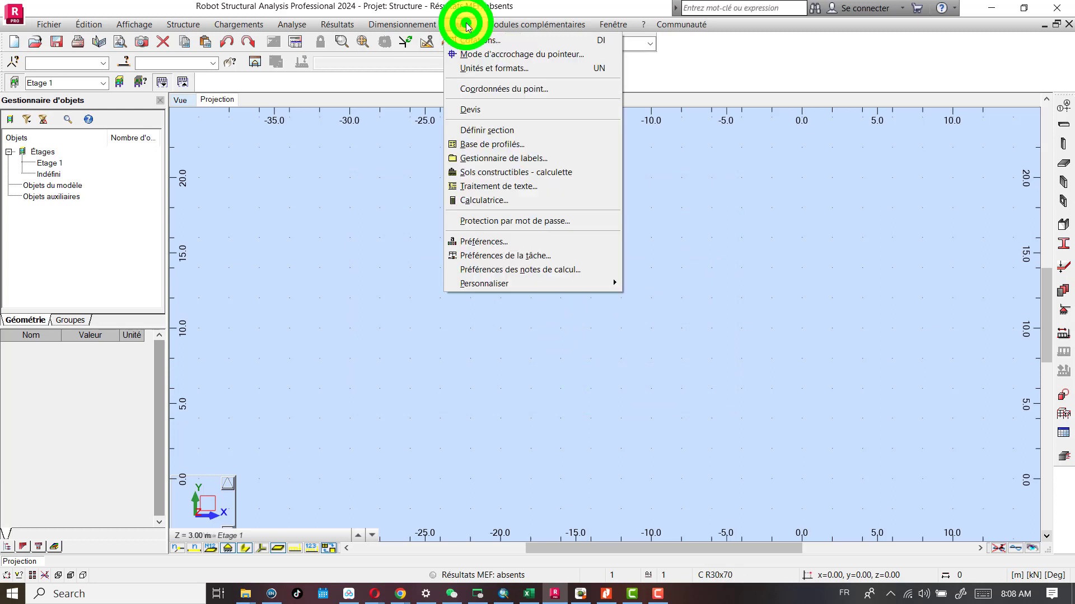
{"action": "left_click", "coordinate": [471, 258]}
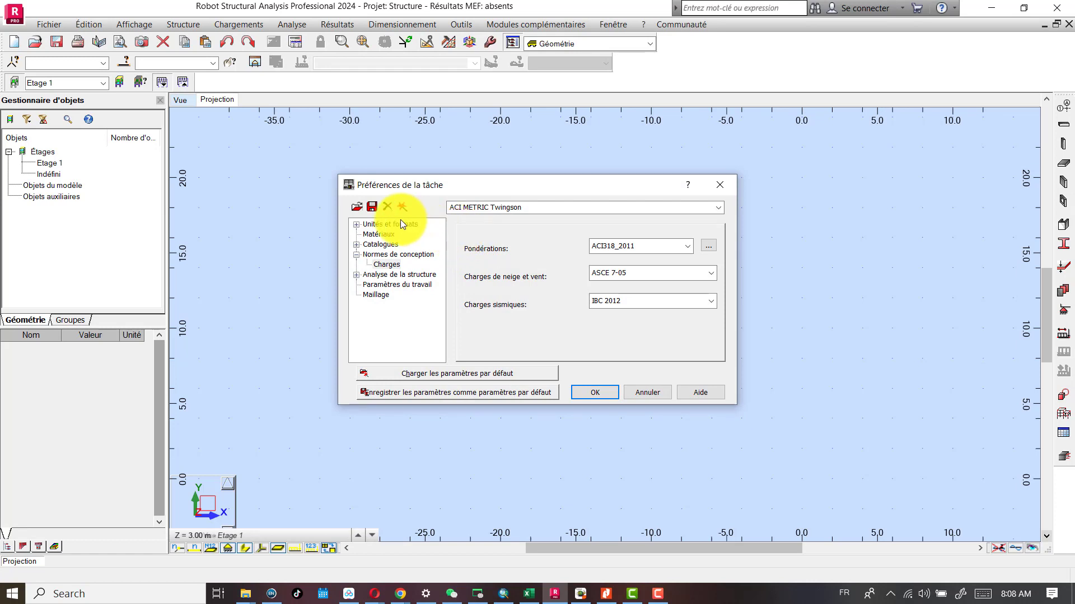
{"action": "left_click", "coordinate": [366, 224]}
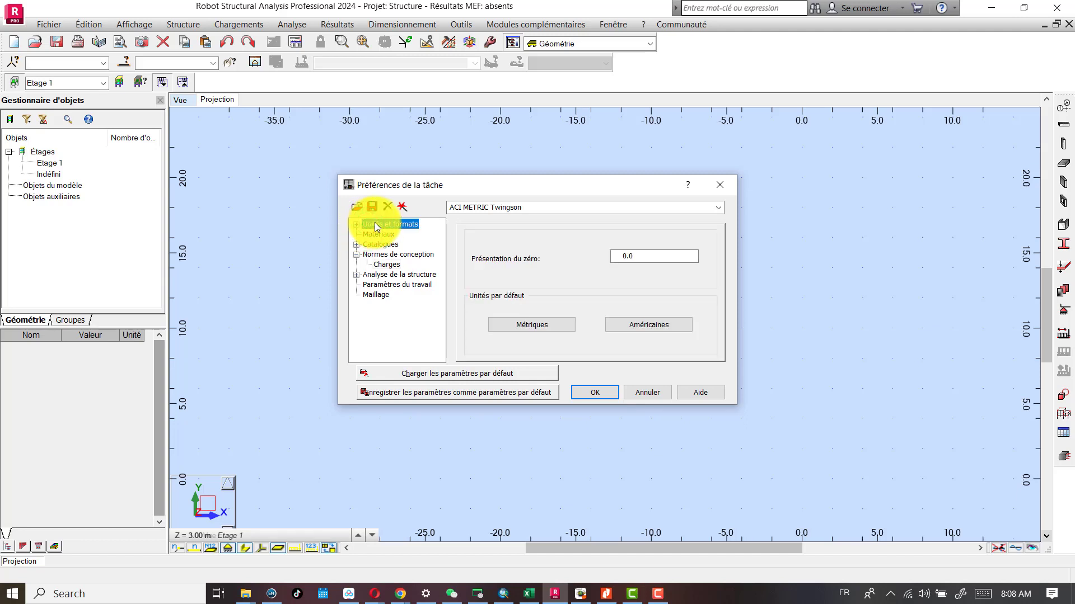
{"action": "left_click", "coordinate": [356, 224]}
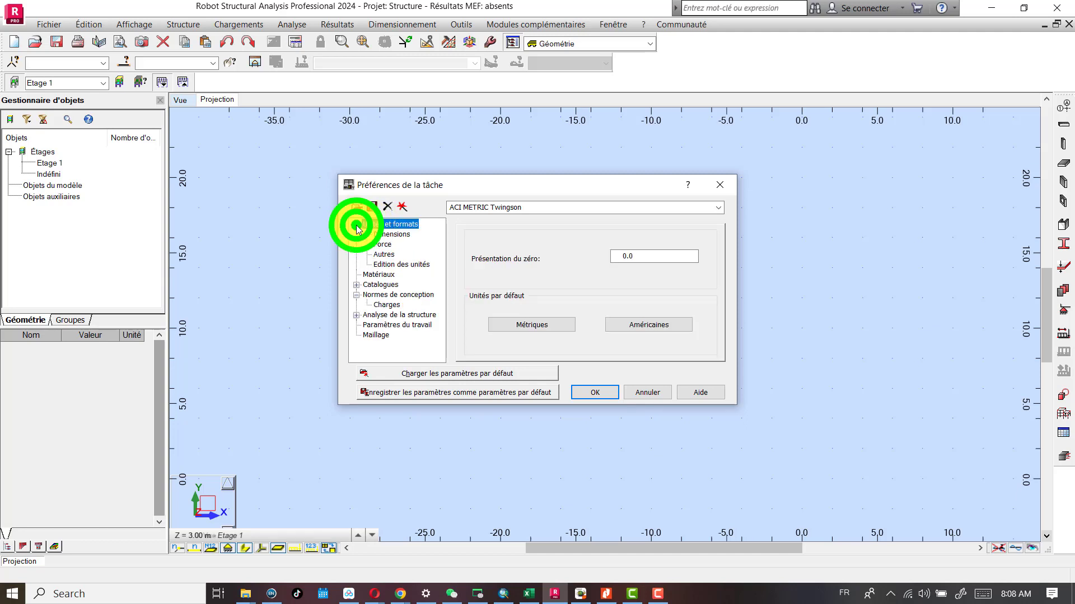
{"action": "left_click", "coordinate": [356, 225]}
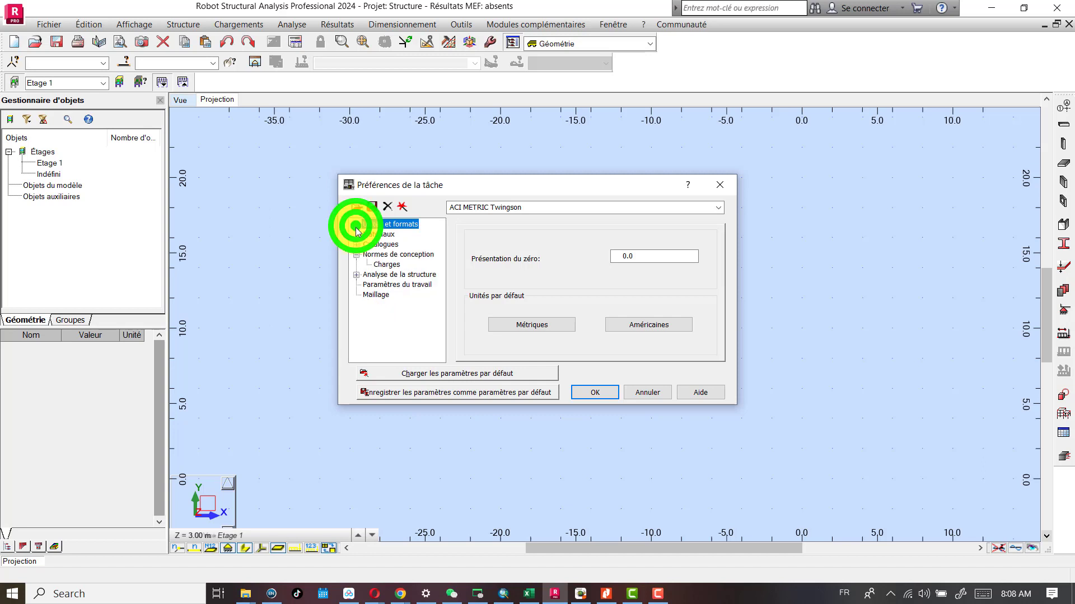
{"action": "left_click", "coordinate": [356, 225]}
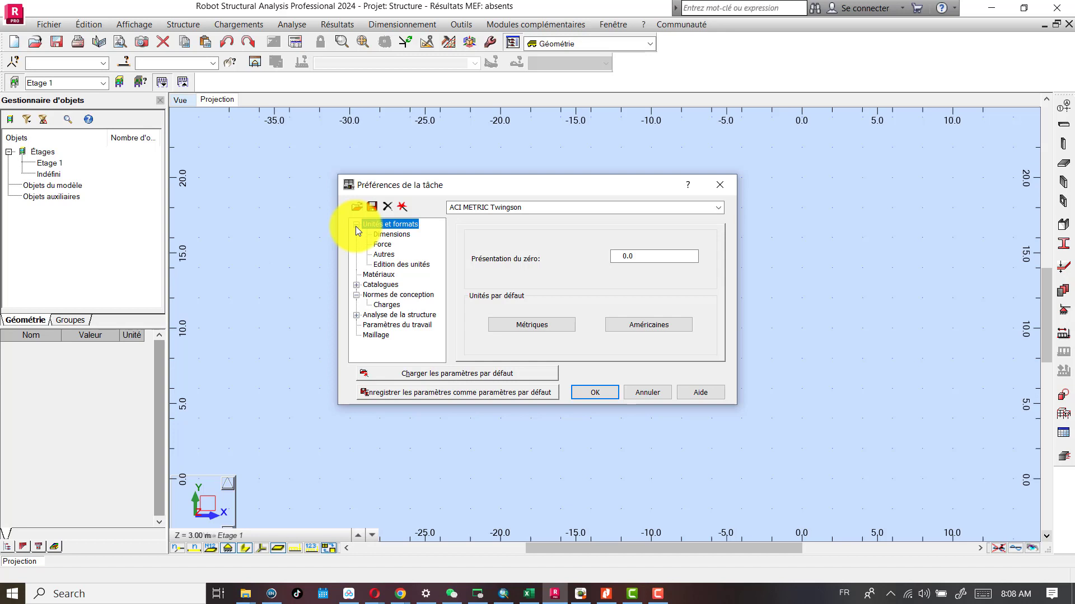
Open the Dimensions units, try a four-decimal format for the structure dimensions (Dimensions de la structure), and return it to two decimals.
{"action": "left_click", "coordinate": [394, 234]}
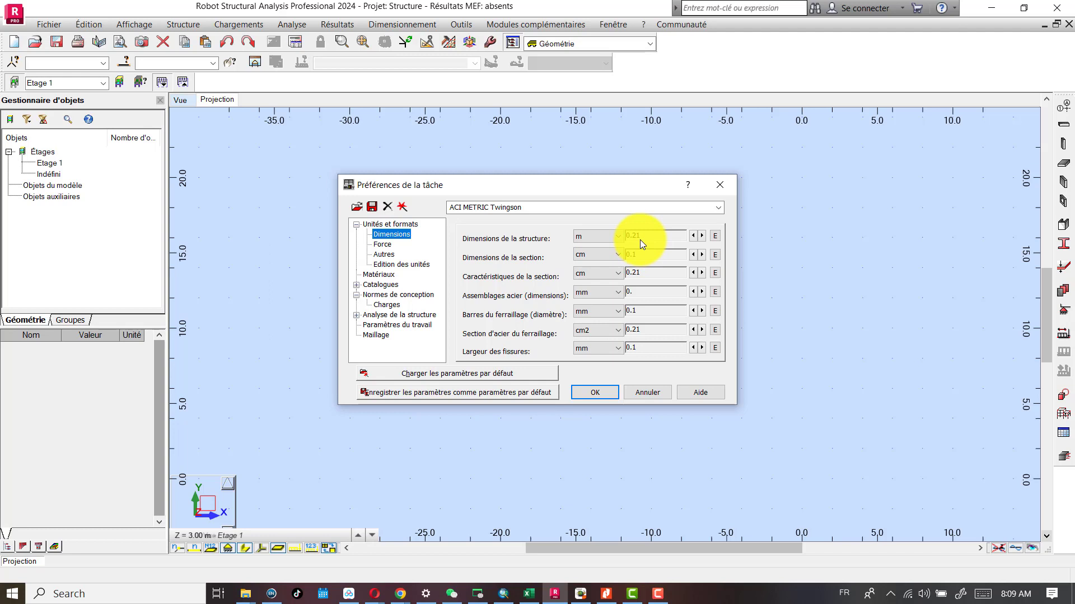
{"action": "double_click", "coordinate": [702, 237]}
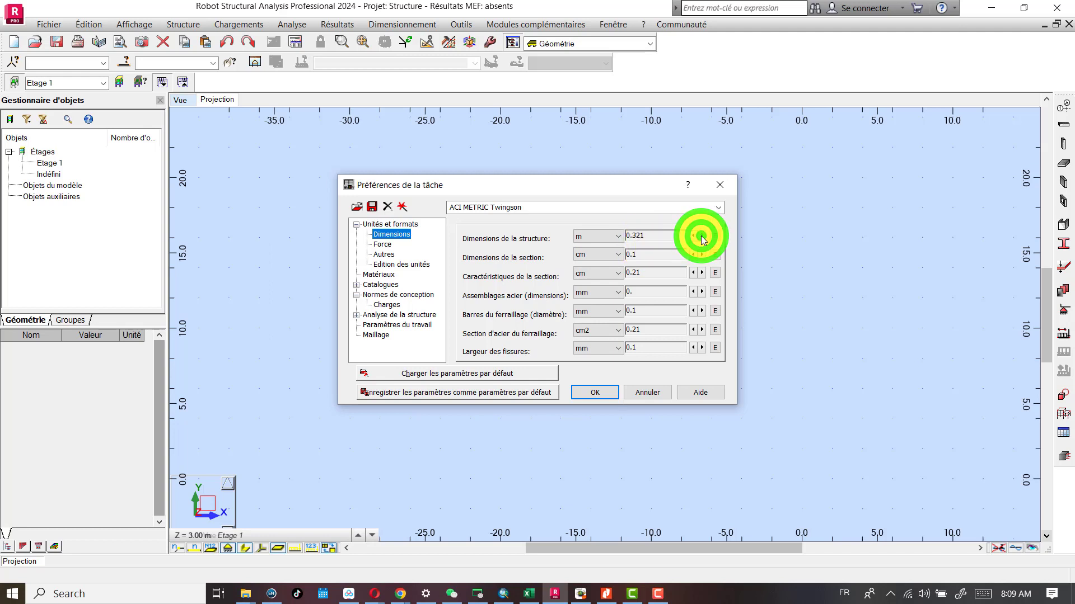
{"action": "left_click", "coordinate": [694, 236]}
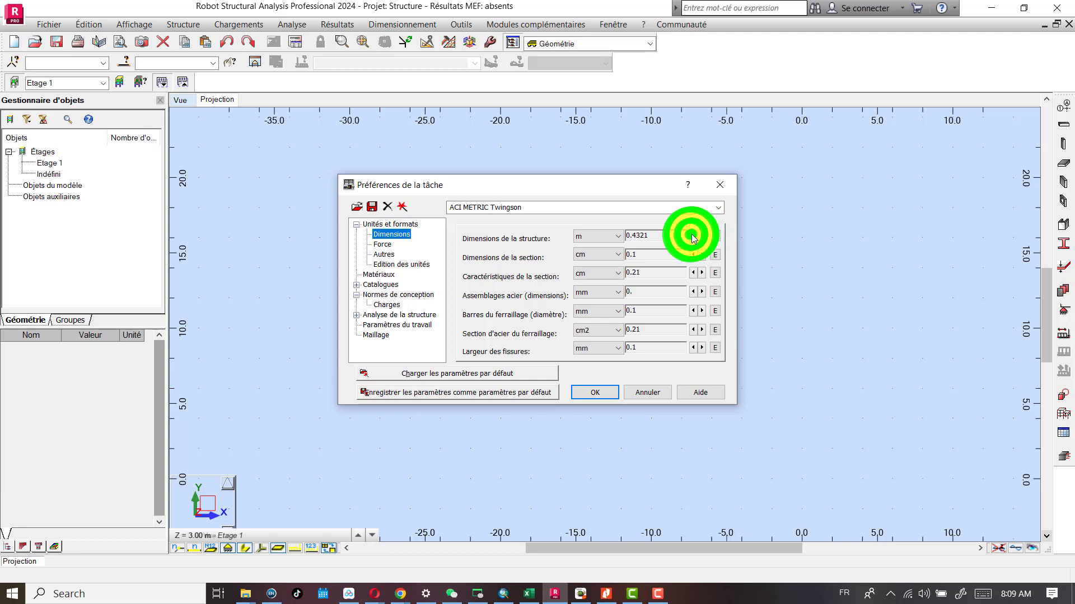
{"action": "left_click", "coordinate": [694, 237]}
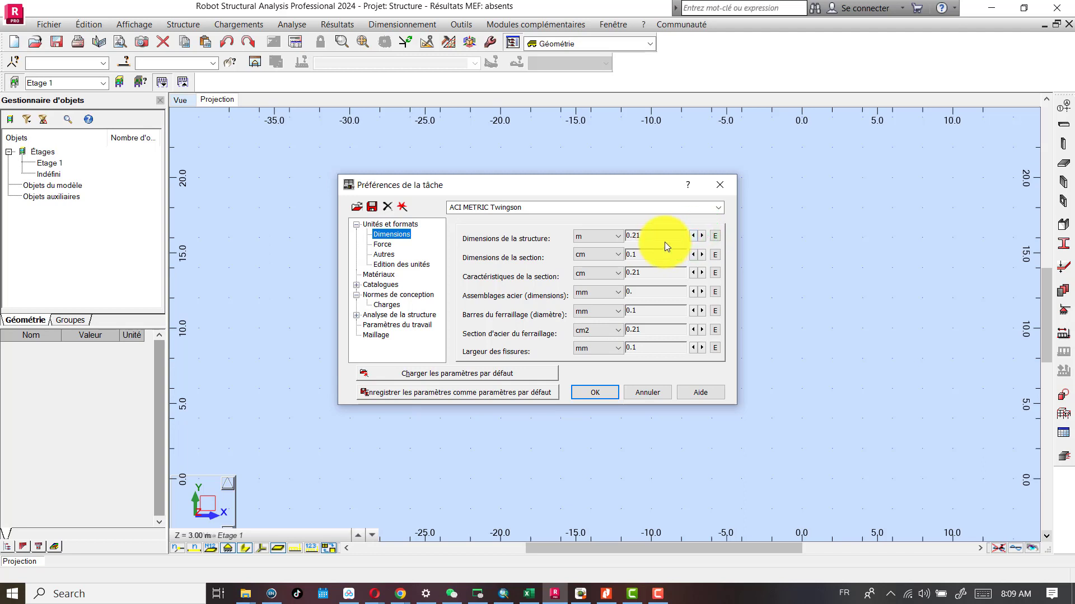
Review the units available for the structure dimensions and the section dimensions, keeping m and cm.
{"action": "left_click", "coordinate": [619, 237]}
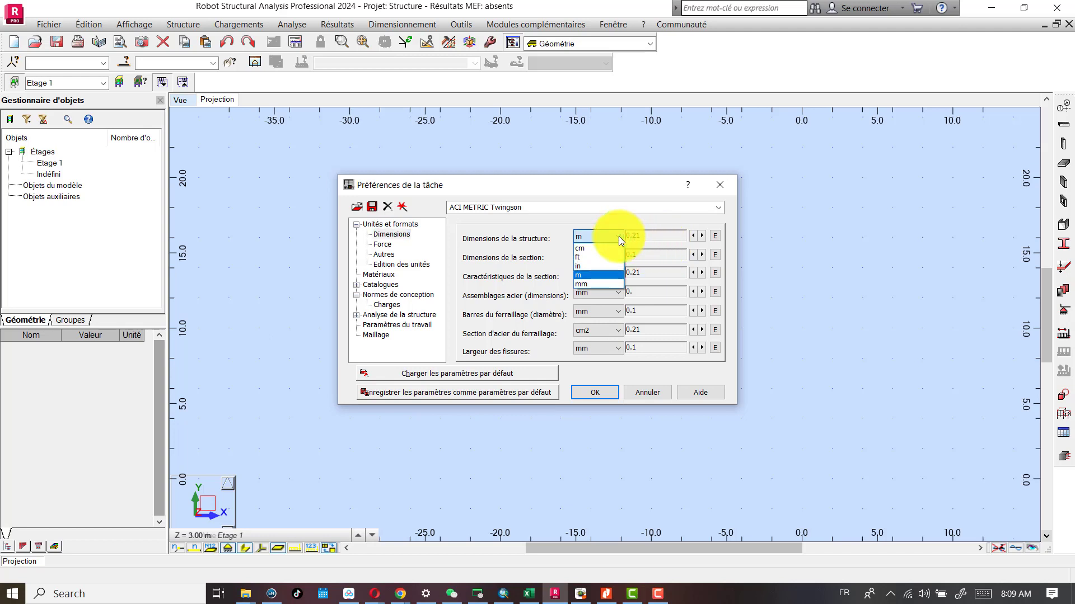
{"action": "left_click", "coordinate": [619, 236]}
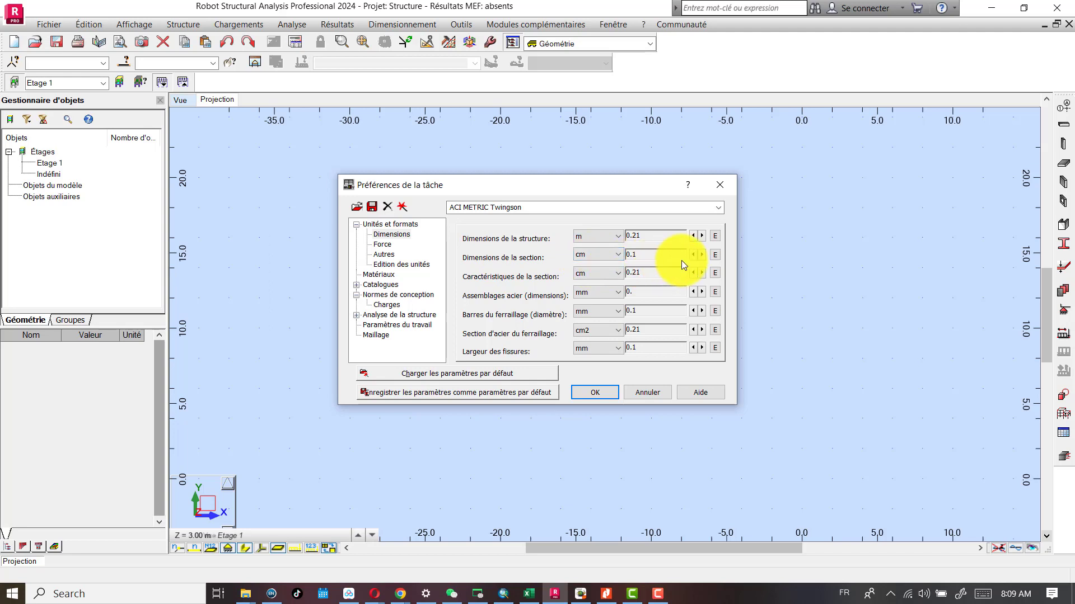
{"action": "left_click", "coordinate": [610, 257]}
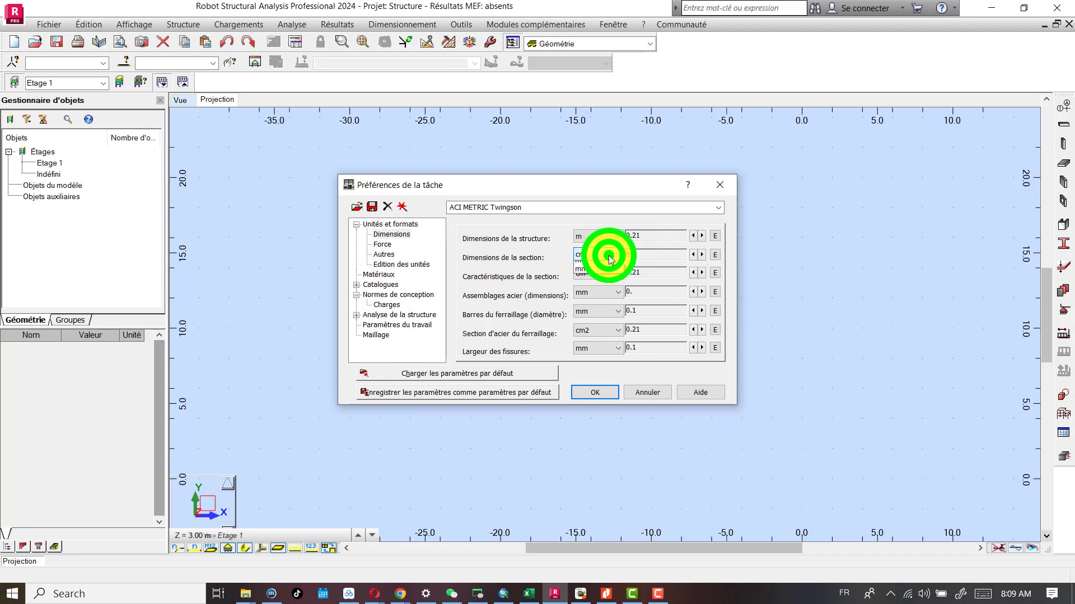
{"action": "left_click", "coordinate": [609, 256]}
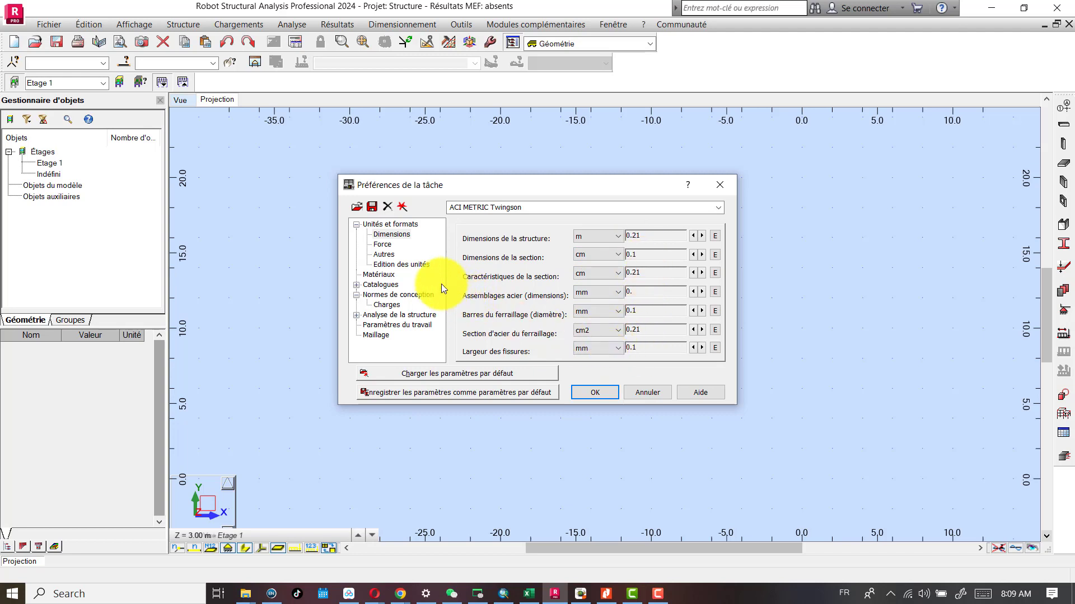
Review the available force units, keeping kN, and try the exponential format for the moment before restoring its decimal format.
{"action": "left_click", "coordinate": [388, 246]}
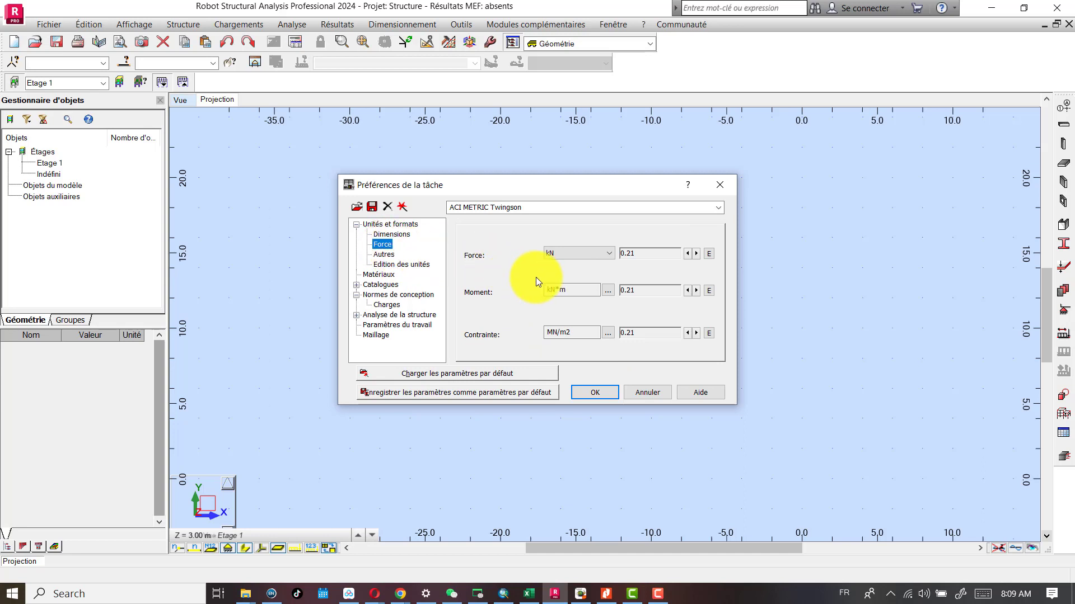
{"action": "left_click", "coordinate": [580, 252]}
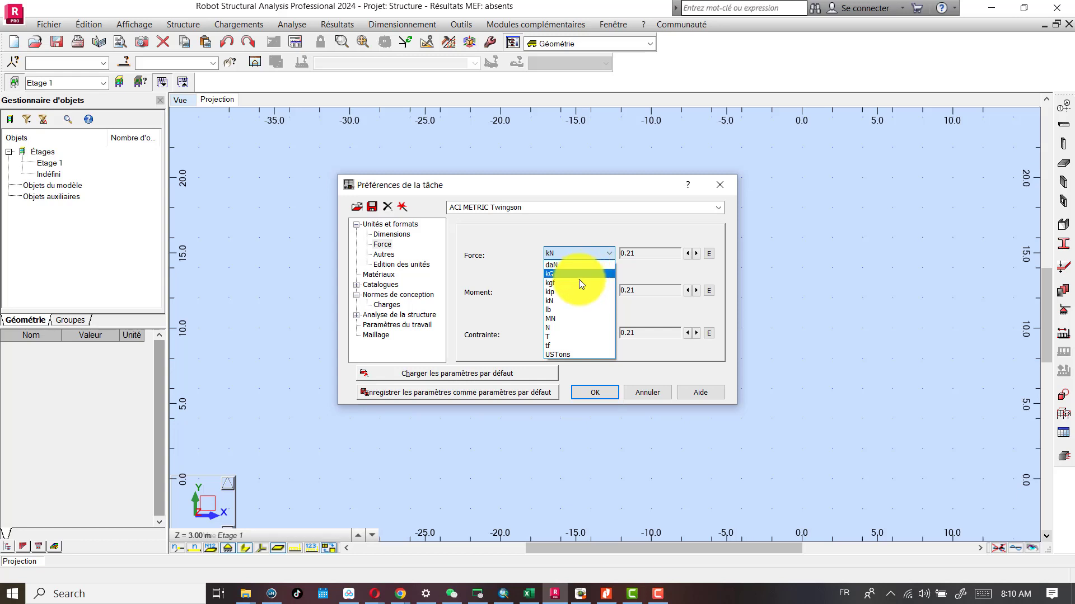
{"action": "left_click", "coordinate": [579, 256]}
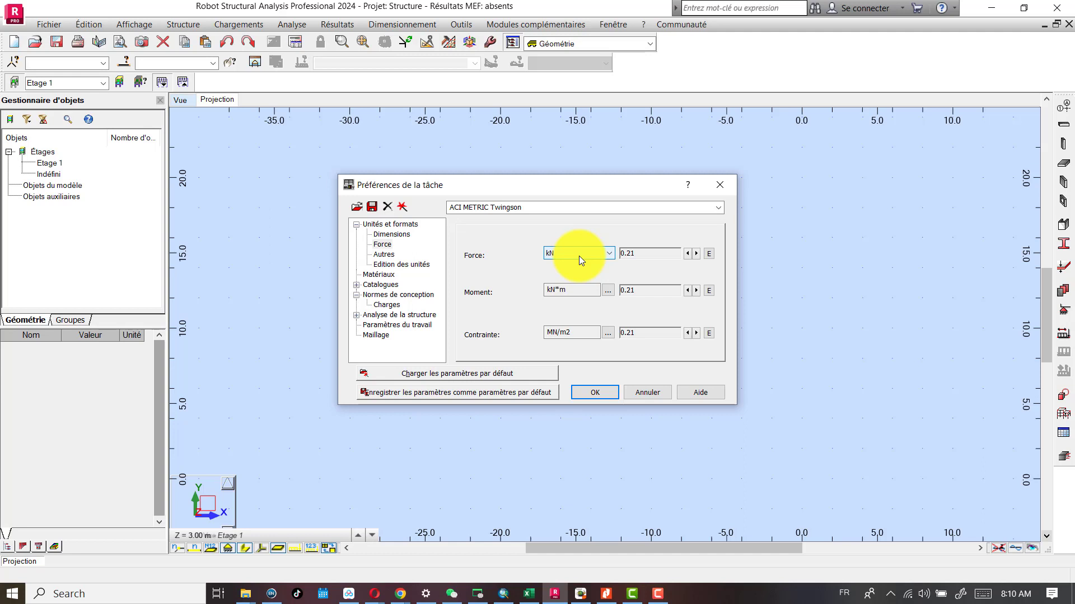
{"action": "left_click", "coordinate": [569, 289]}
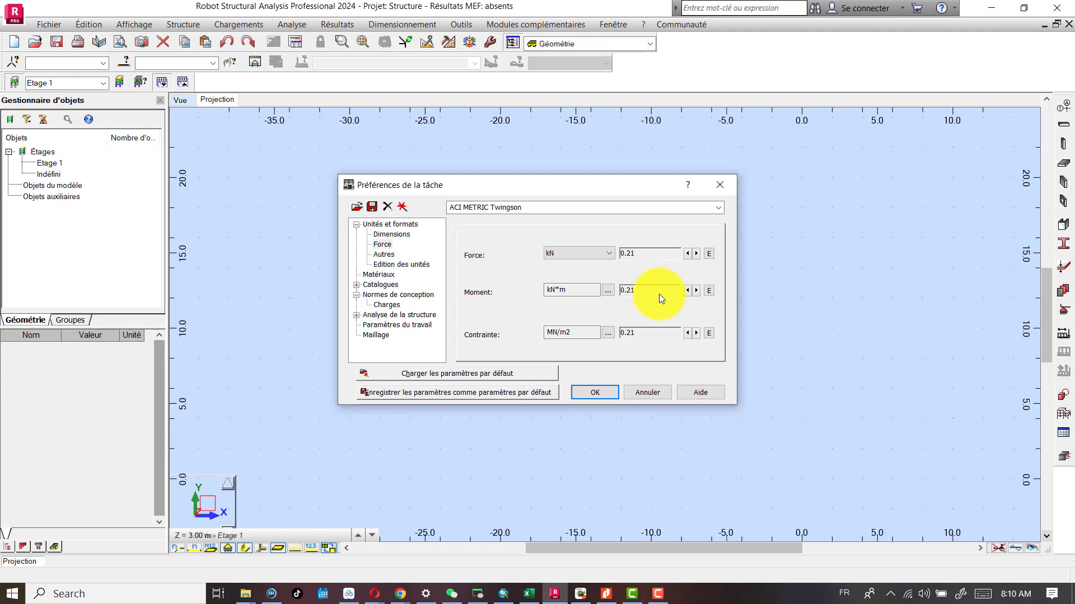
{"action": "left_click", "coordinate": [710, 292]}
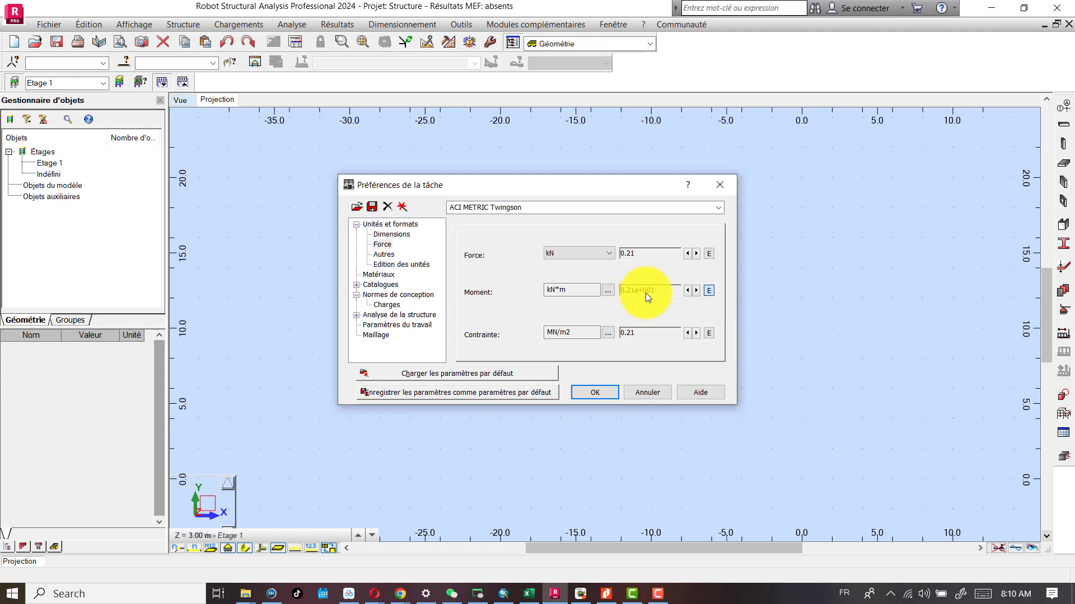
{"action": "left_click", "coordinate": [707, 291]}
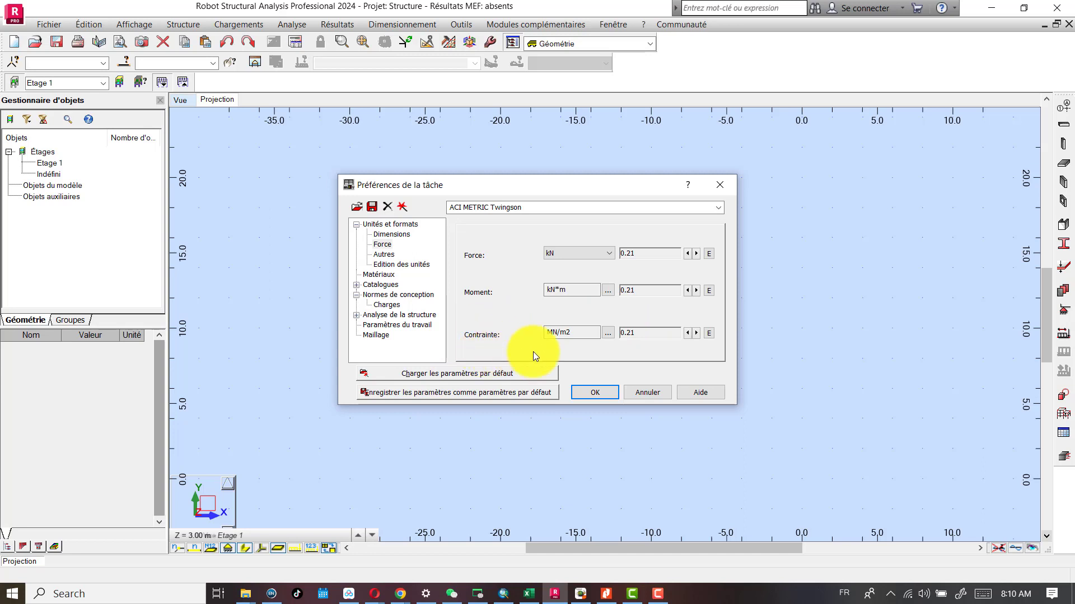
Open the stress unit definition (Unité de contrainte), review its force unit choices, and accept it with MN and m2.
{"action": "double_click", "coordinate": [594, 334]}
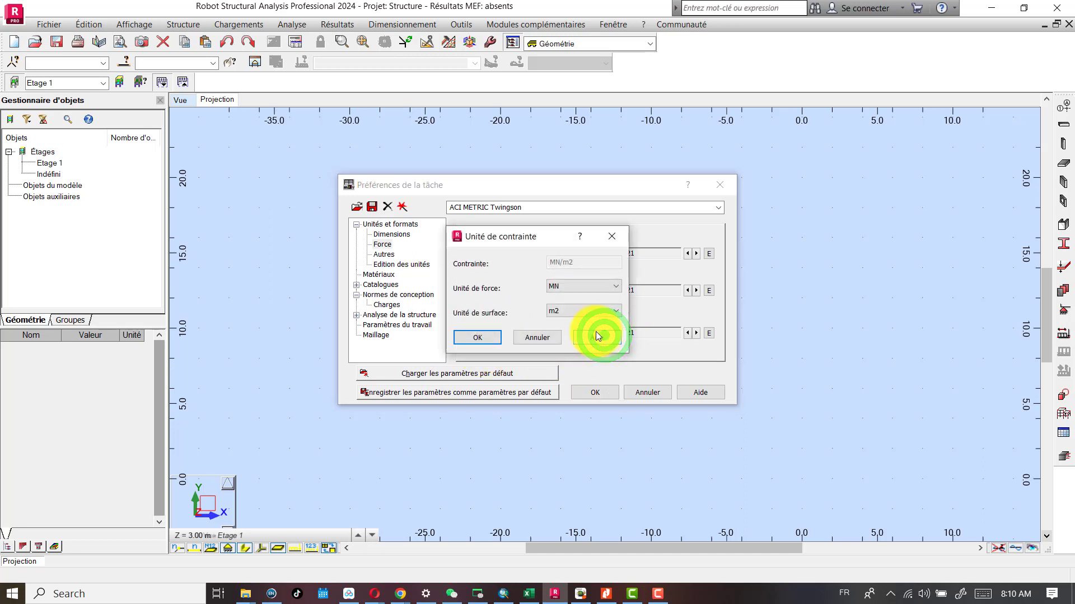
{"action": "left_click", "coordinate": [600, 290]}
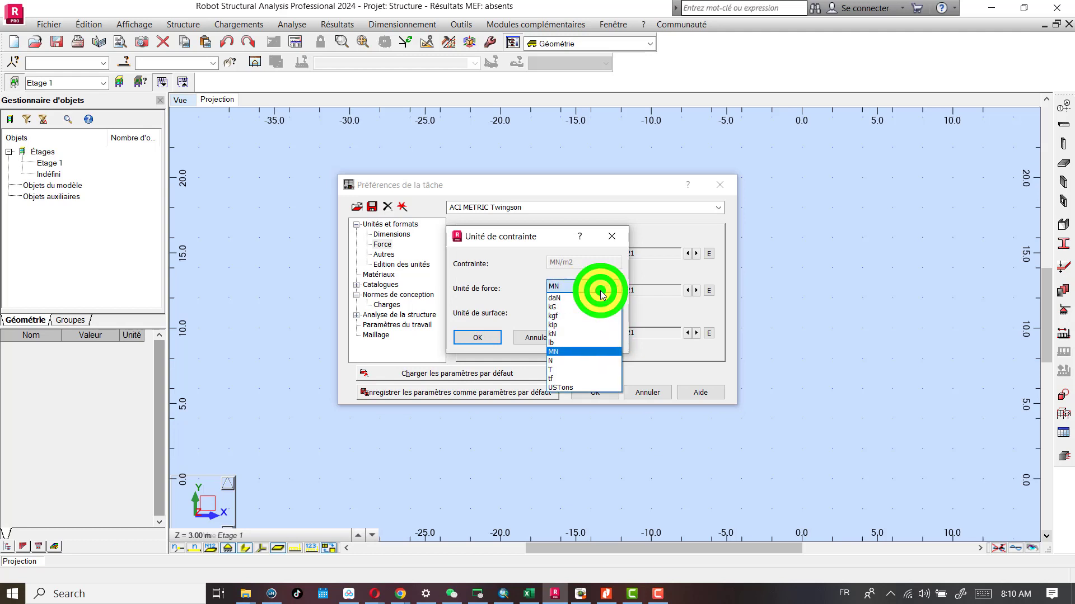
{"action": "left_click", "coordinate": [600, 292]}
{"action": "left_click", "coordinate": [478, 338]}
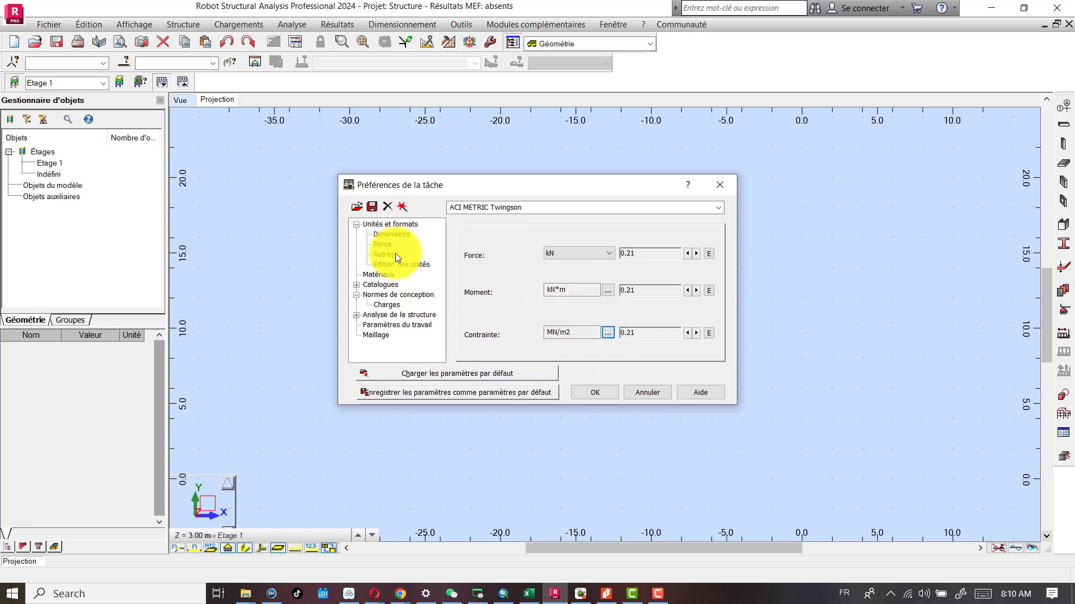
Collapse Unités et formats, show the Matériaux preferences, and review the available national material sets, keeping American.
{"action": "left_click", "coordinate": [358, 224]}
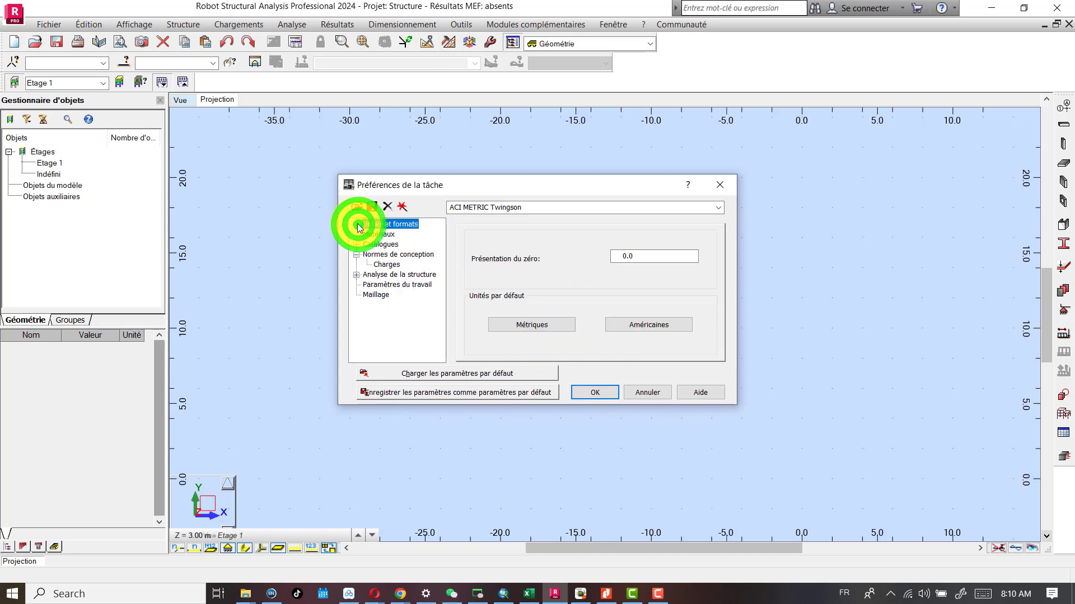
{"action": "left_click", "coordinate": [372, 234]}
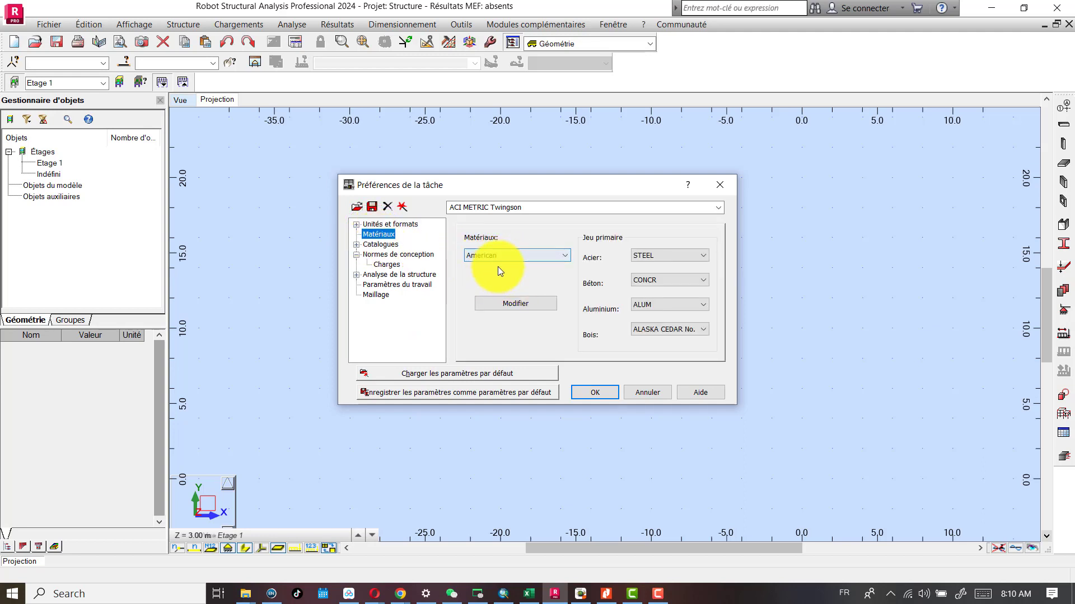
{"action": "left_click", "coordinate": [528, 257]}
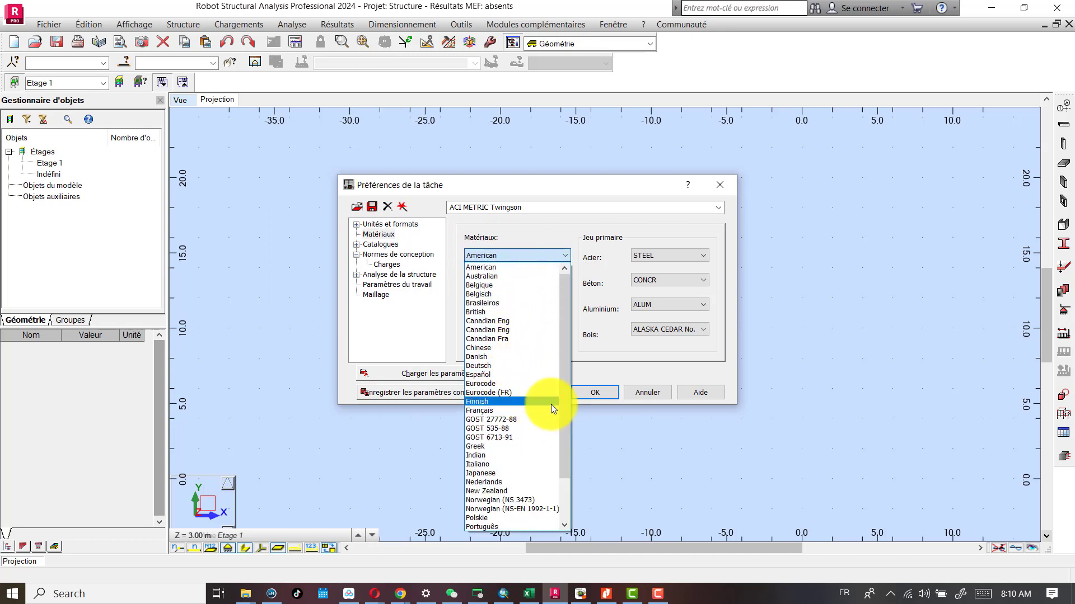
{"action": "scroll", "coordinate": [506, 410], "scroll_direction": "down", "scroll_amount": 2}
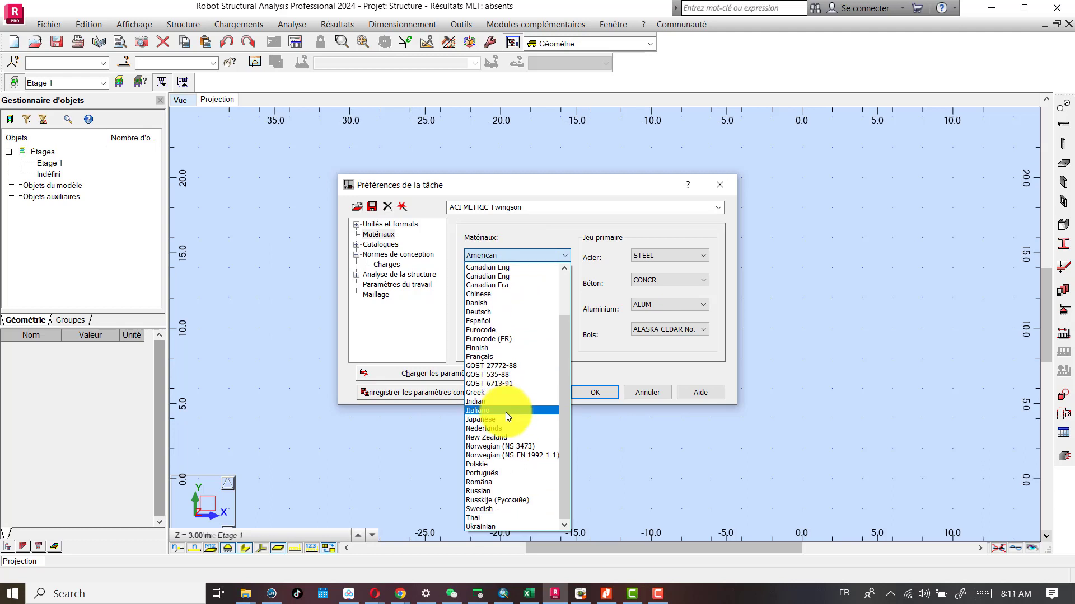
{"action": "scroll", "coordinate": [506, 412], "scroll_direction": "up", "scroll_amount": 2}
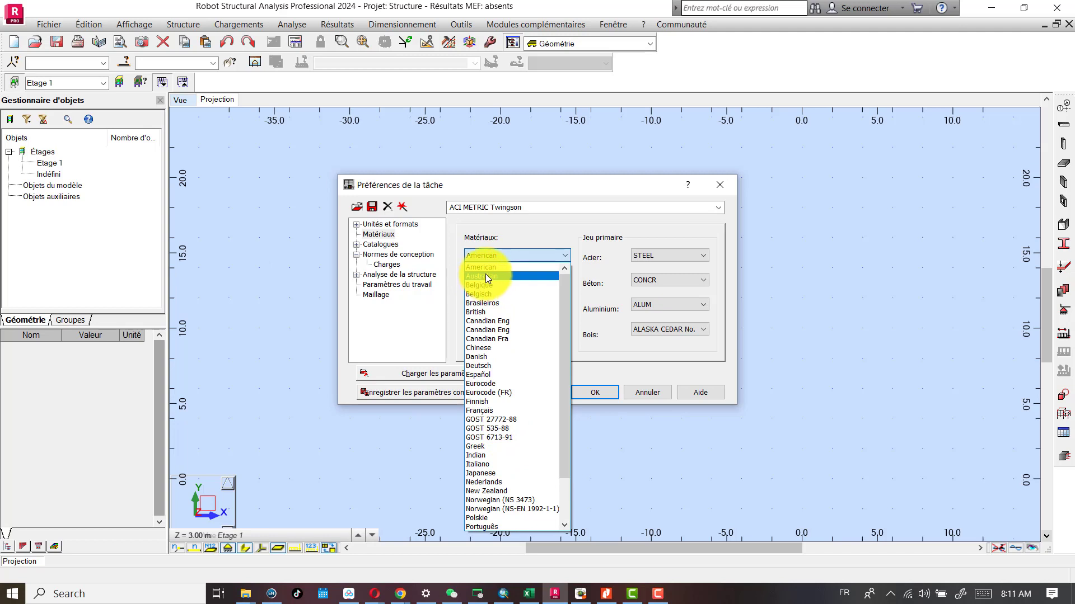
{"action": "left_click", "coordinate": [491, 255]}
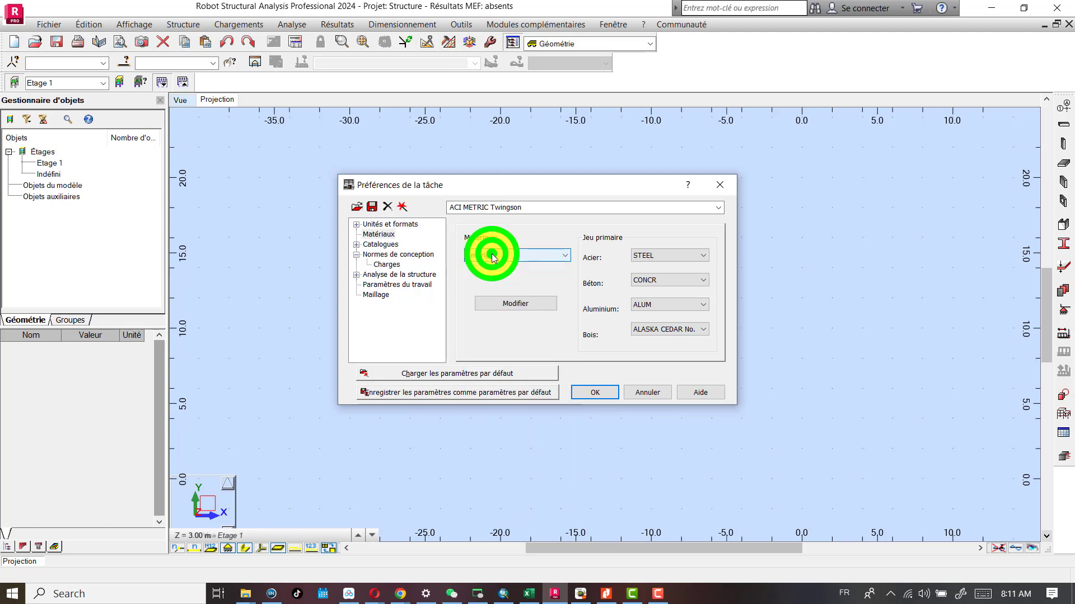
Review the steel, concrete and aluminium choices of the primary material set, keeping STEEL, CONCR and ALUM.
{"action": "left_click", "coordinate": [682, 259]}
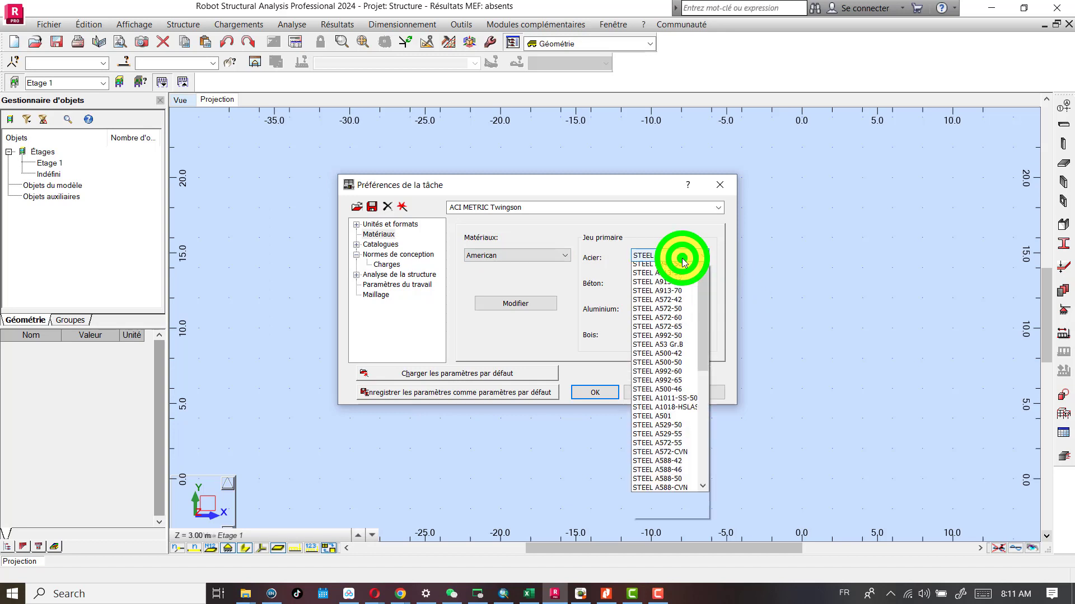
{"action": "left_click", "coordinate": [682, 259]}
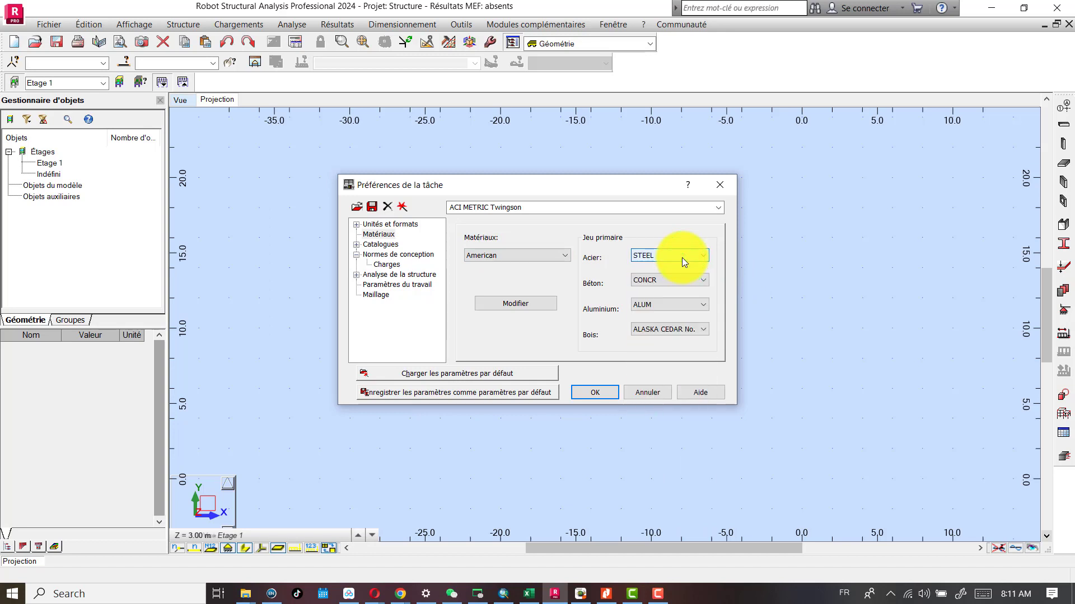
{"action": "left_click", "coordinate": [678, 278]}
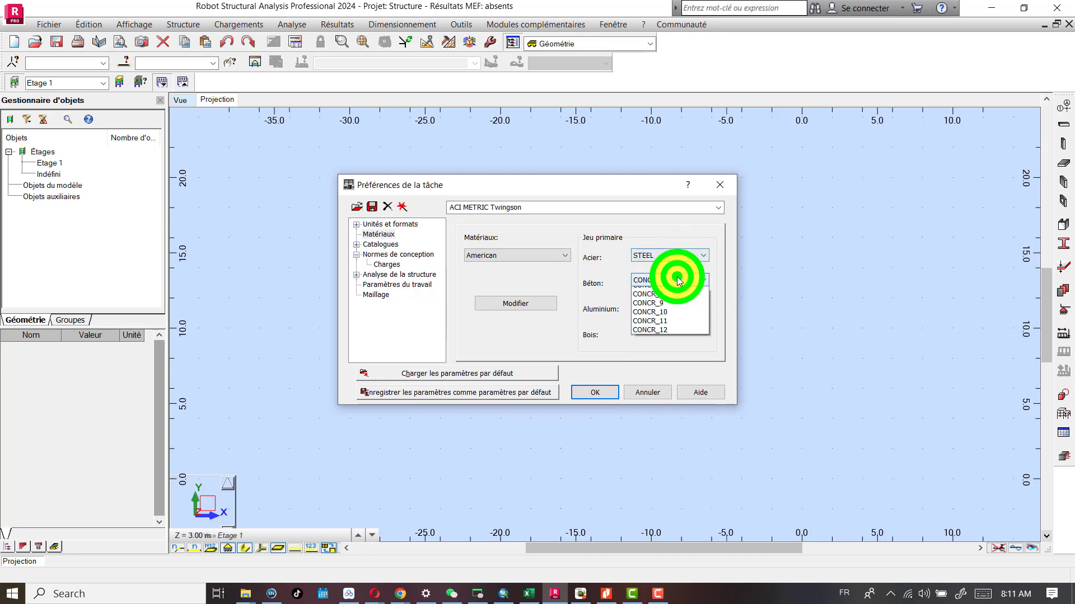
{"action": "left_click", "coordinate": [678, 280]}
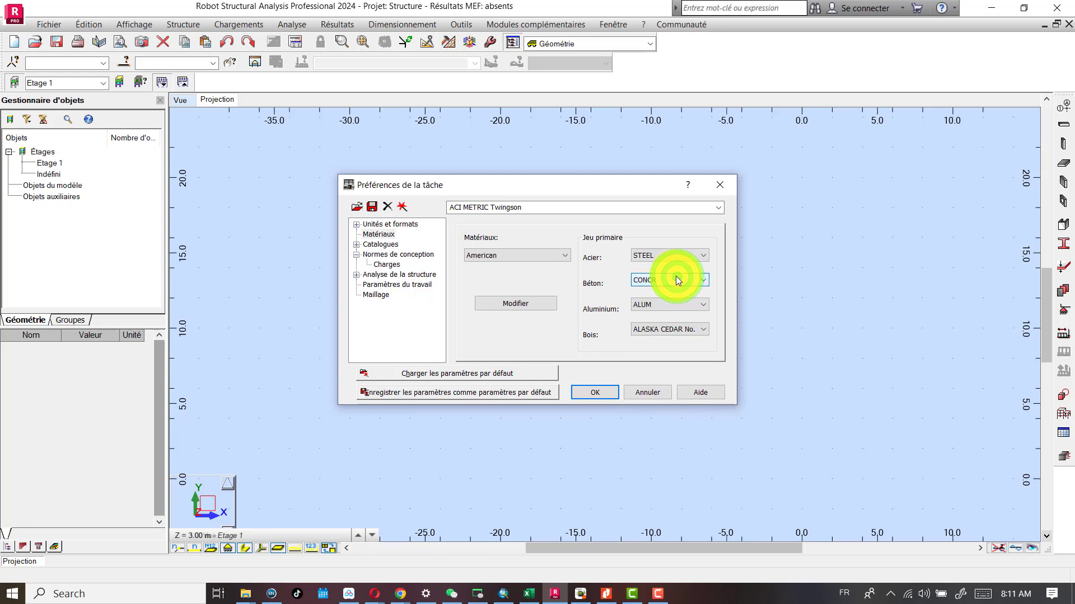
{"action": "left_click", "coordinate": [675, 306]}
{"action": "left_click", "coordinate": [674, 305]}
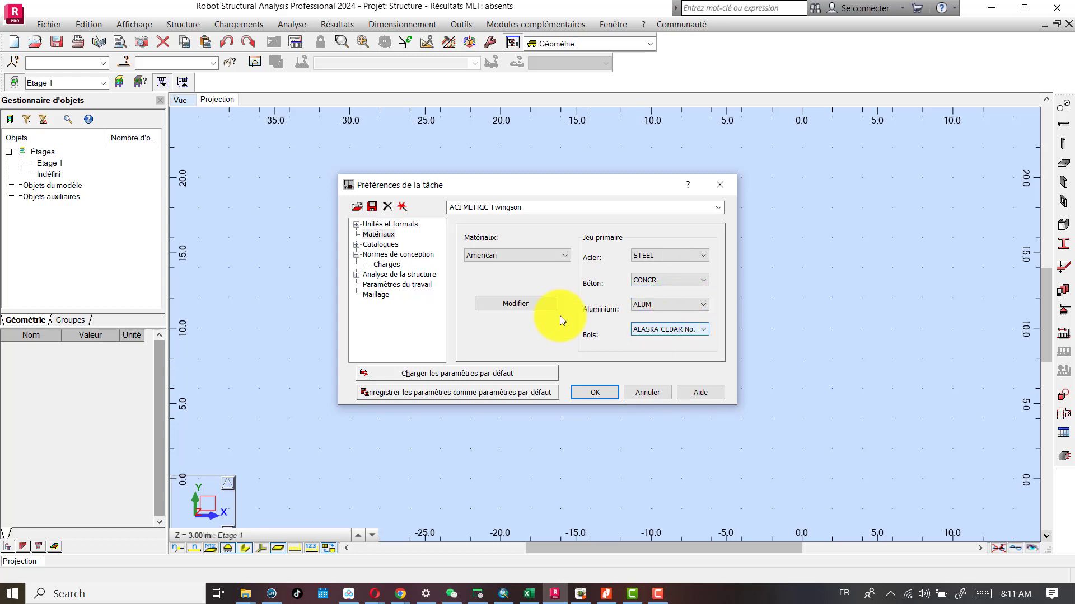
Open the American material definitions, preview the properties of STEEL A572-60, and switch the displayed steel back to STEEL.
{"action": "left_click", "coordinate": [498, 304]}
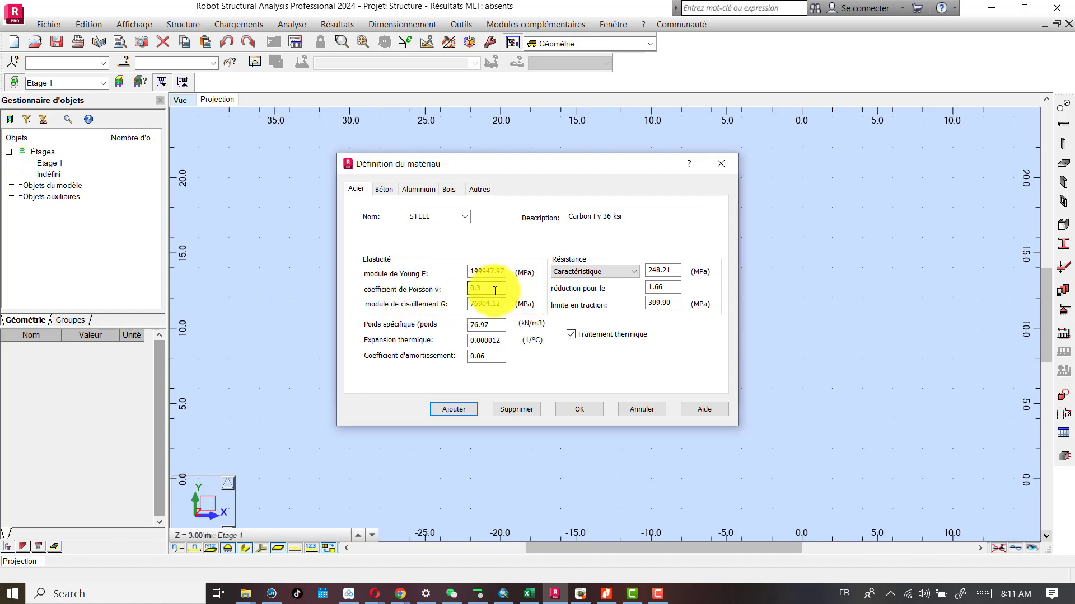
{"action": "left_click", "coordinate": [467, 220]}
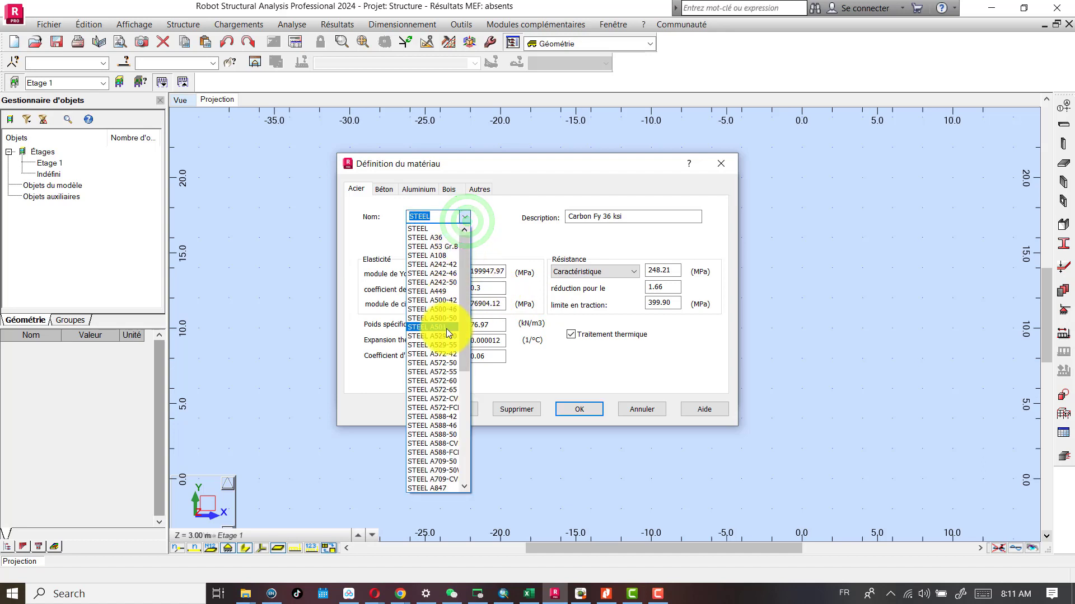
{"action": "left_click", "coordinate": [435, 383]}
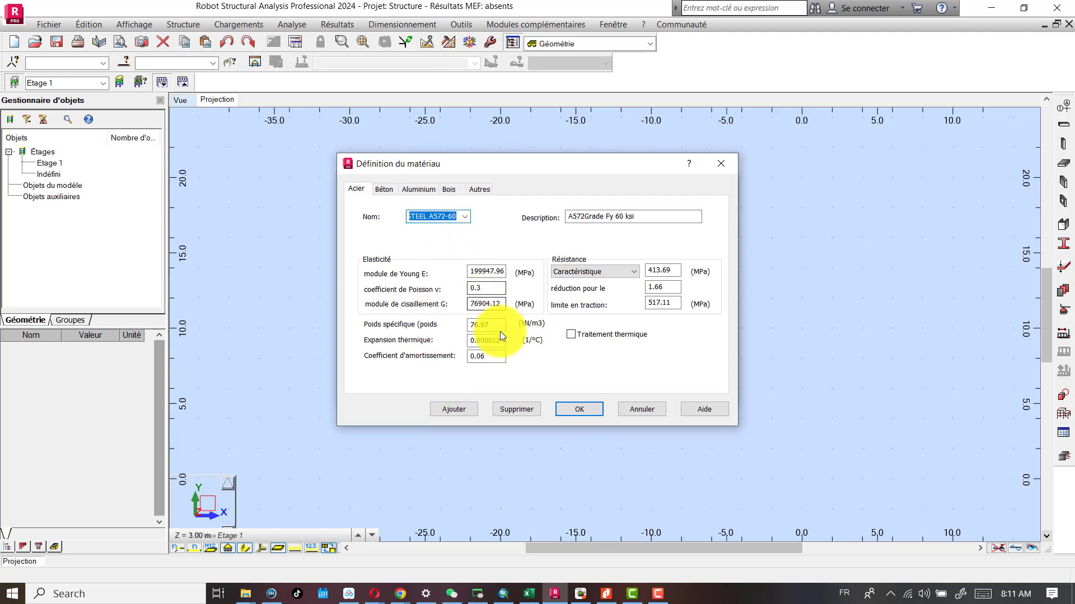
{"action": "left_click", "coordinate": [464, 217]}
{"action": "scroll", "coordinate": [434, 240], "scroll_direction": "up", "scroll_amount": 2}
{"action": "scroll", "coordinate": [434, 244], "scroll_direction": "up", "scroll_amount": 3}
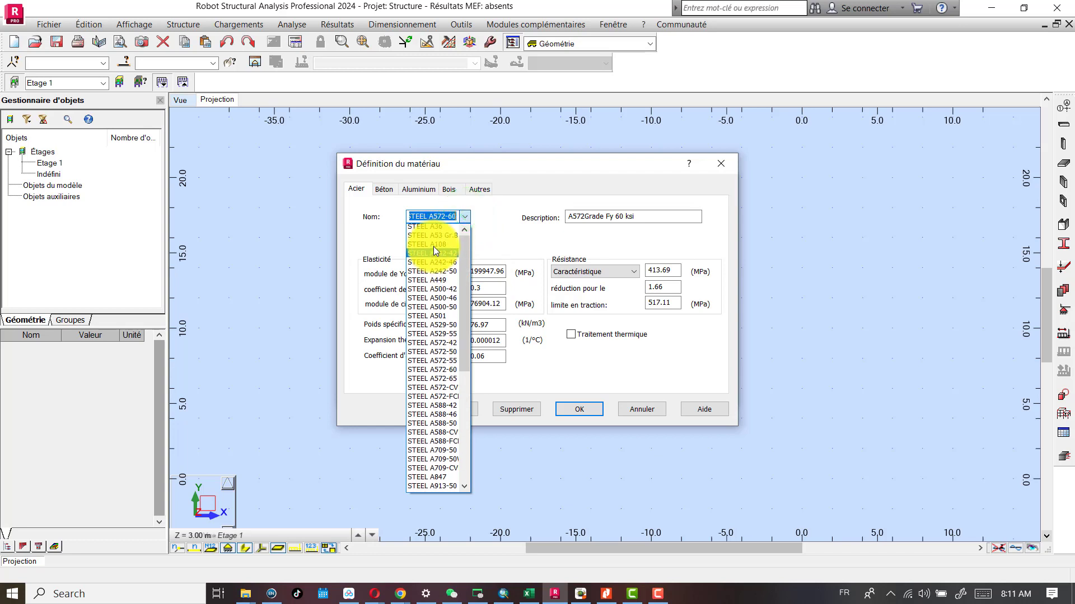
{"action": "left_click", "coordinate": [419, 228]}
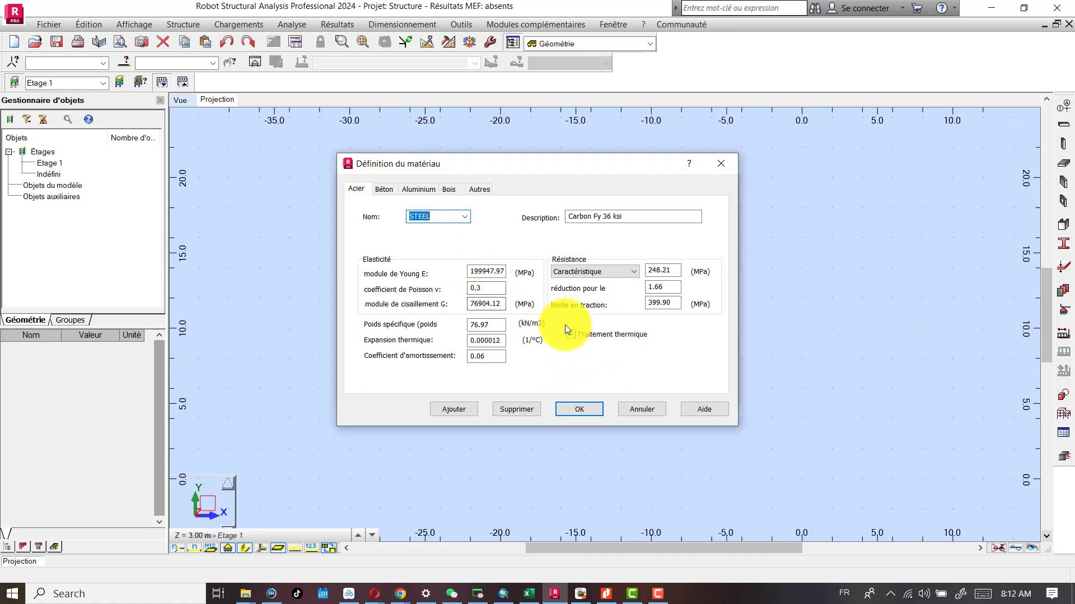
Show the concrete (Béton) material definitions and select CONCR_12 to examine its properties.
{"action": "left_click", "coordinate": [384, 189]}
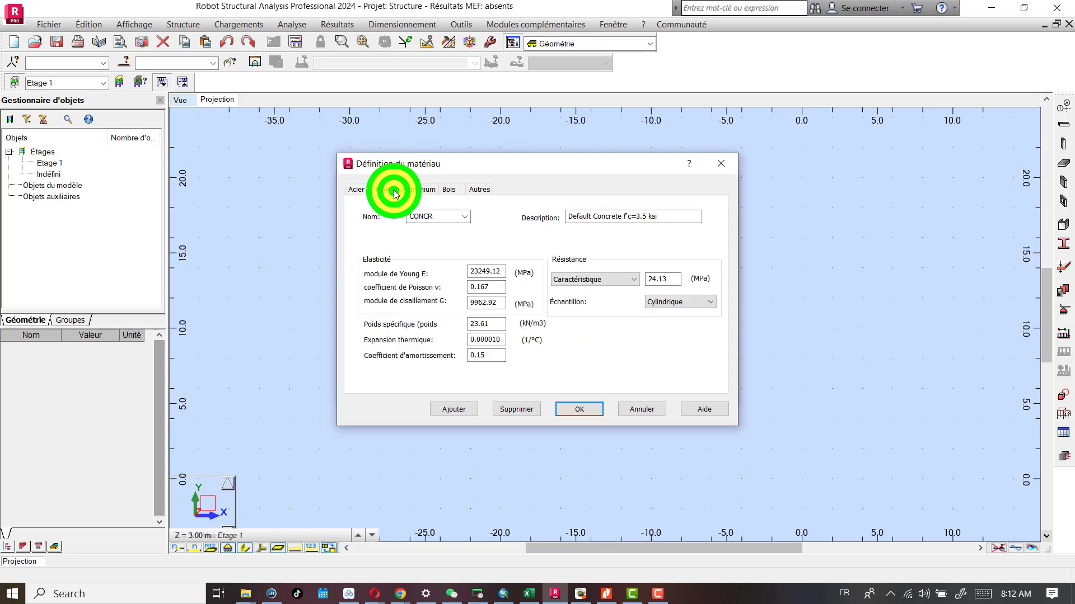
{"action": "left_click", "coordinate": [460, 216]}
{"action": "left_click", "coordinate": [428, 344]}
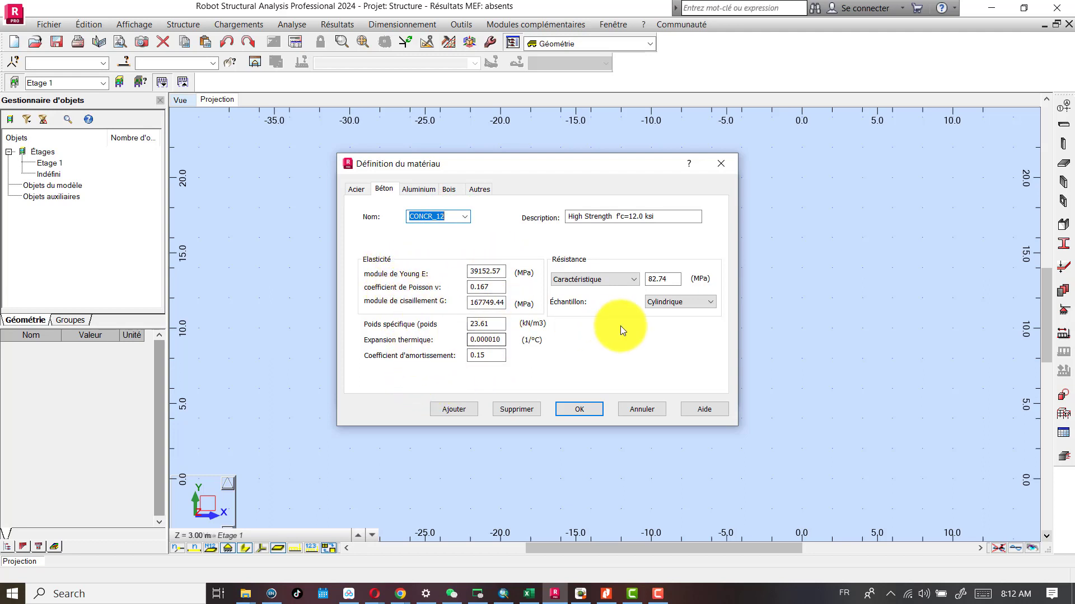
Review the sample types (Échantillon) available for CONCR_12 and leave the material definitions without saving.
{"action": "left_click", "coordinate": [681, 301]}
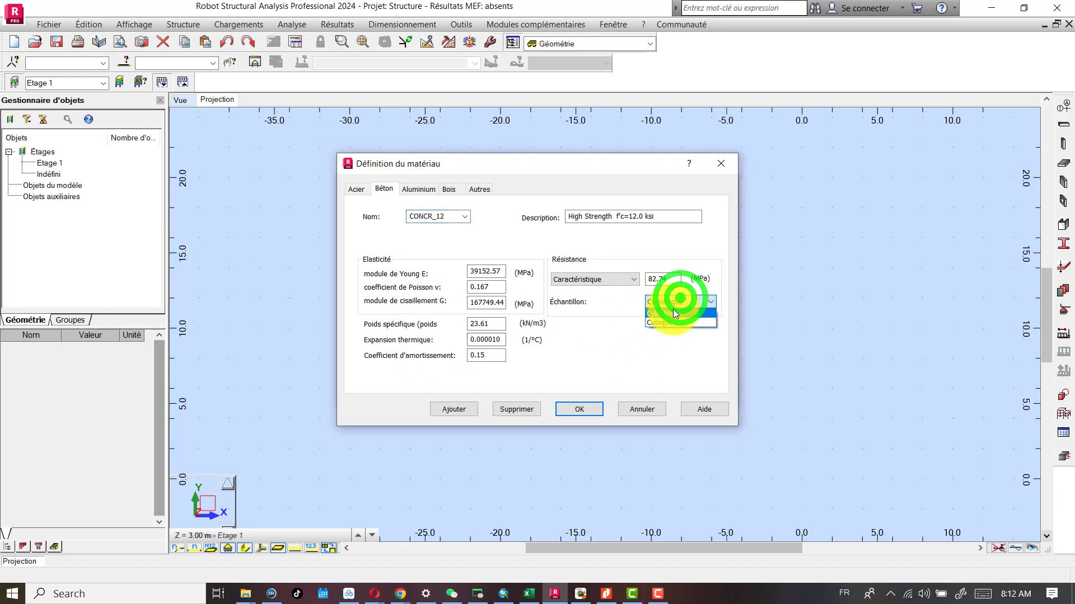
{"action": "left_click", "coordinate": [667, 322]}
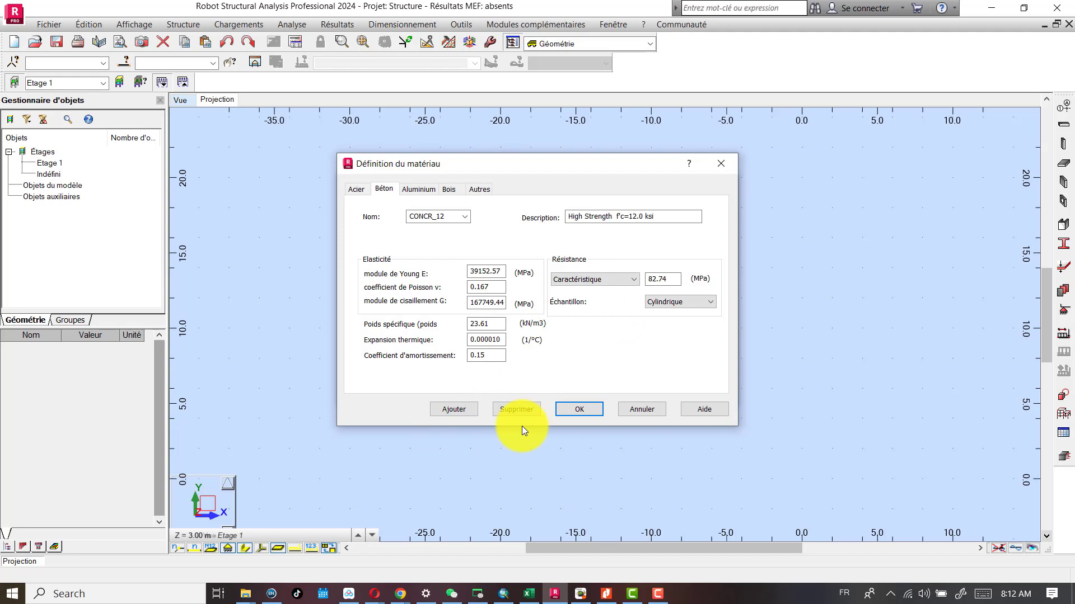
{"action": "left_click", "coordinate": [625, 413]}
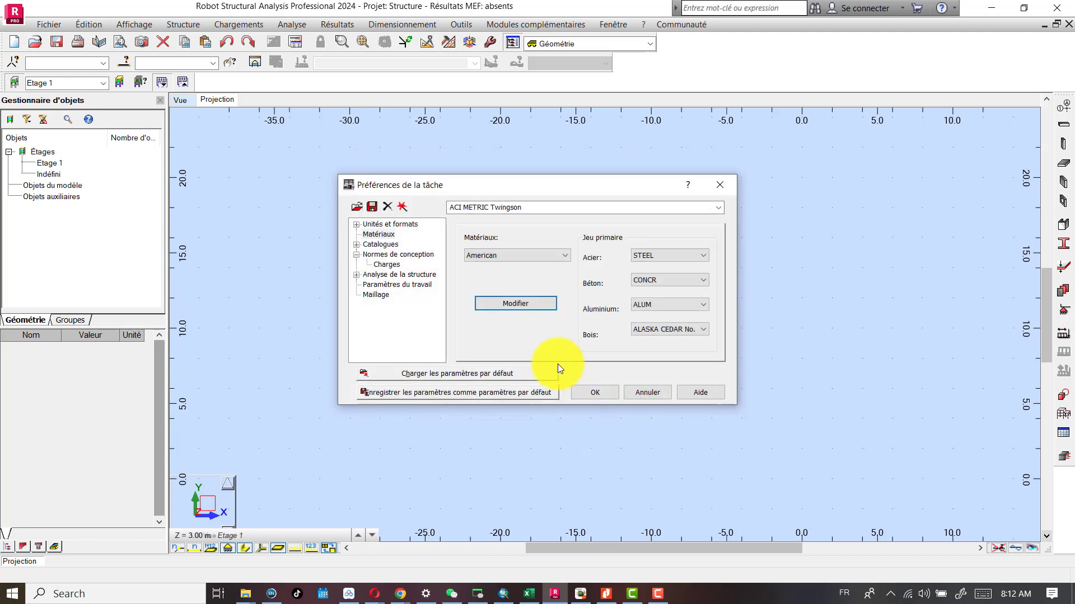
Expand Catalogues, review the default databases, and show the steel and timber section catalogues.
{"action": "left_click", "coordinate": [358, 245]}
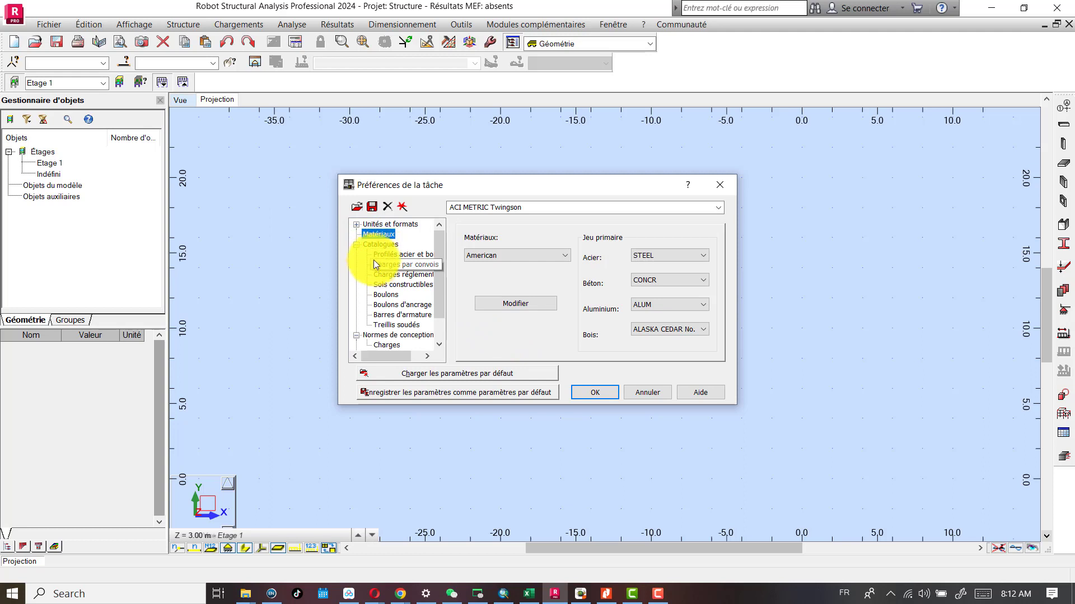
{"action": "left_click", "coordinate": [377, 244]}
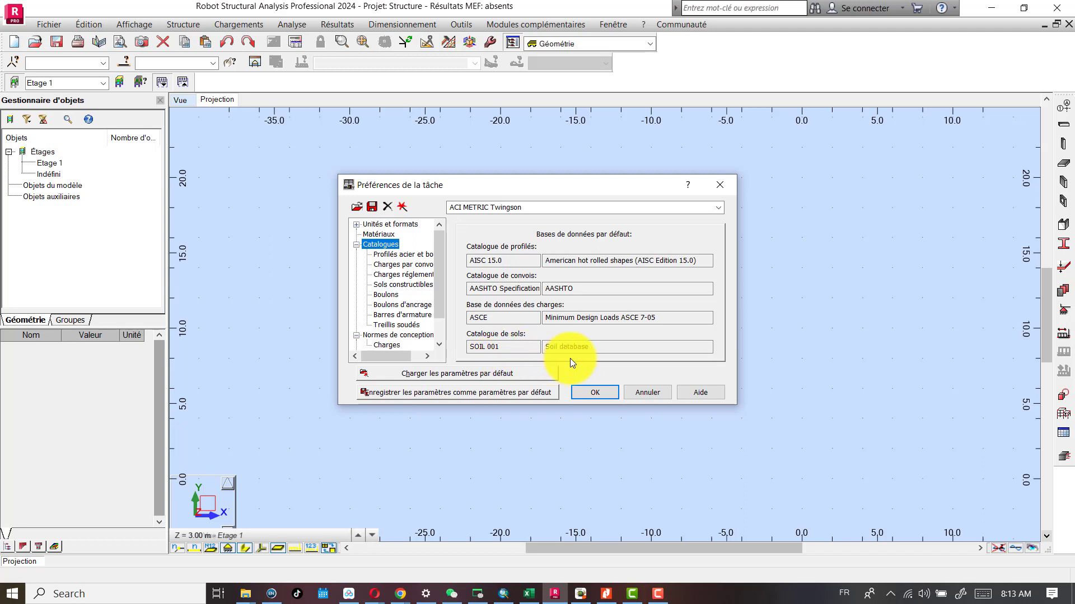
{"action": "left_click", "coordinate": [397, 257]}
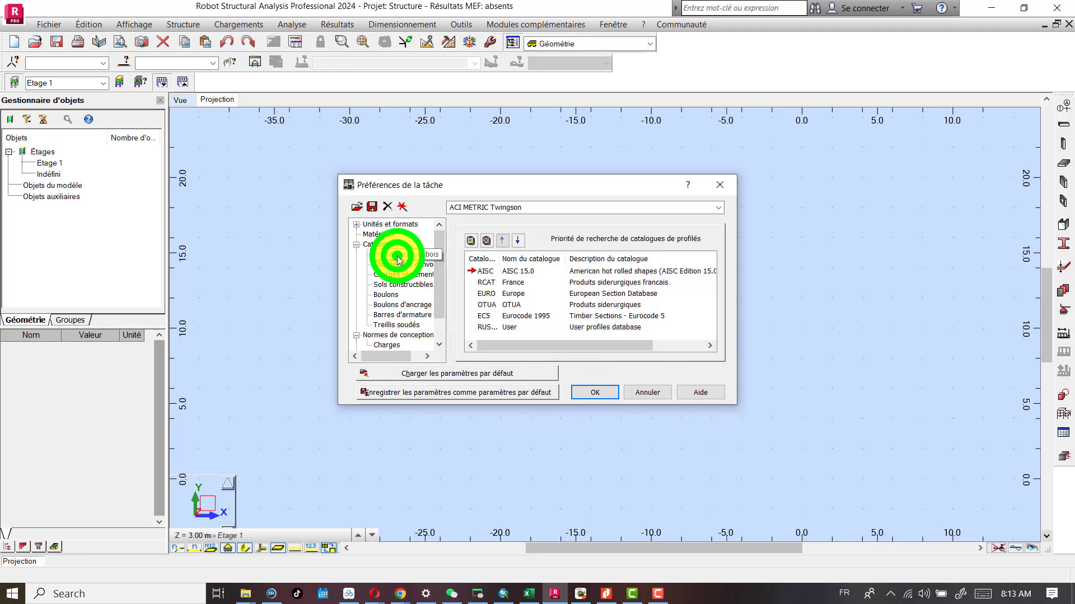
Raise the French RCAT section catalogue to first search priority, lower it to just below EC5, and select AISC.
{"action": "left_click", "coordinate": [485, 282]}
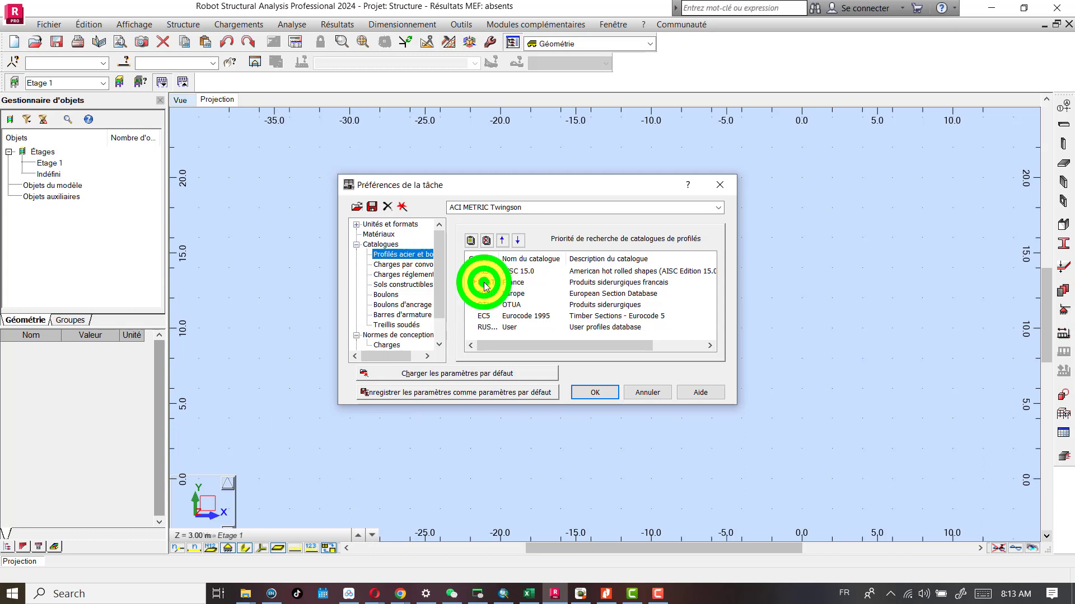
{"action": "left_click", "coordinate": [502, 240]}
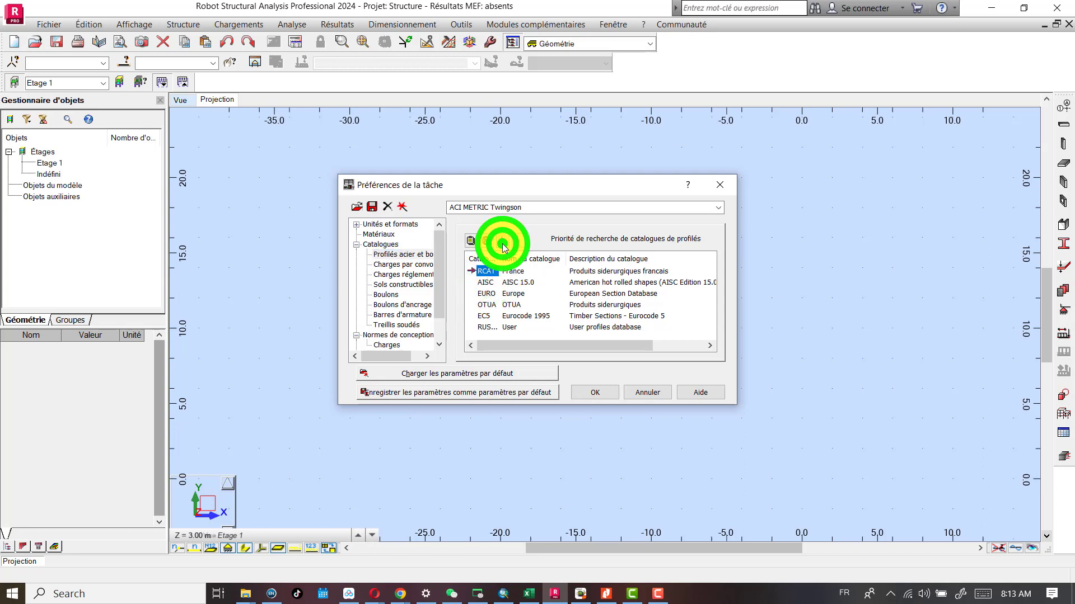
{"action": "left_click", "coordinate": [515, 241]}
{"action": "left_click", "coordinate": [516, 241]}
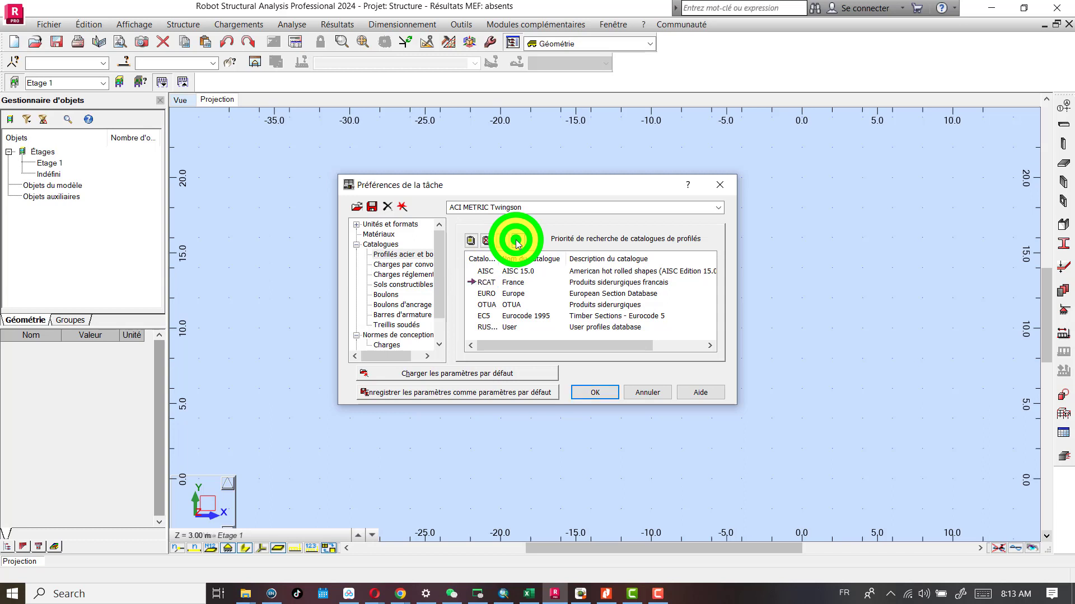
{"action": "left_click", "coordinate": [515, 242]}
{"action": "left_click", "coordinate": [516, 241]}
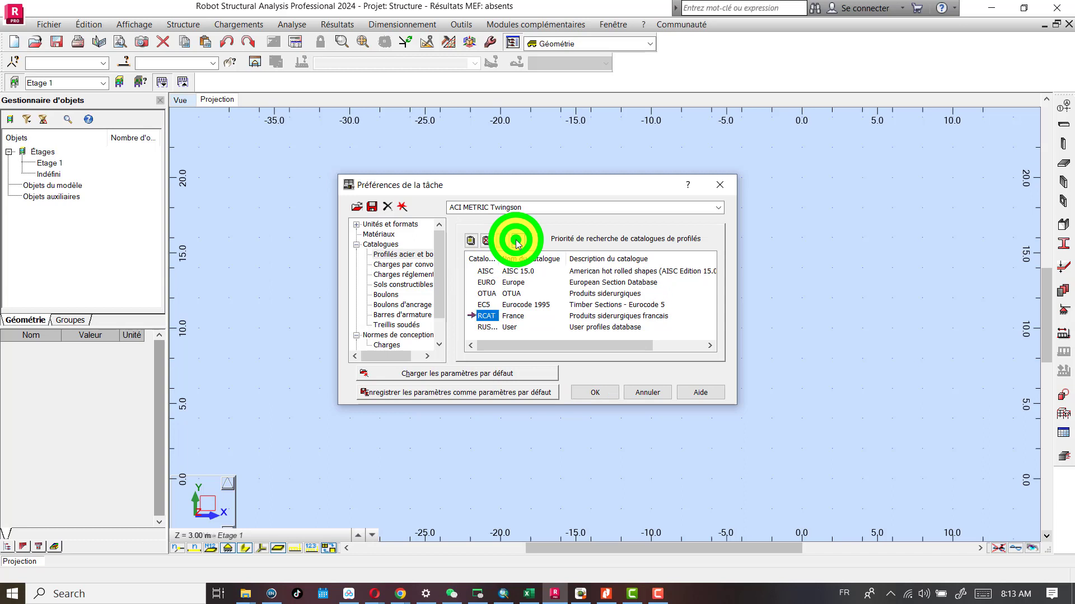
{"action": "left_click", "coordinate": [489, 272]}
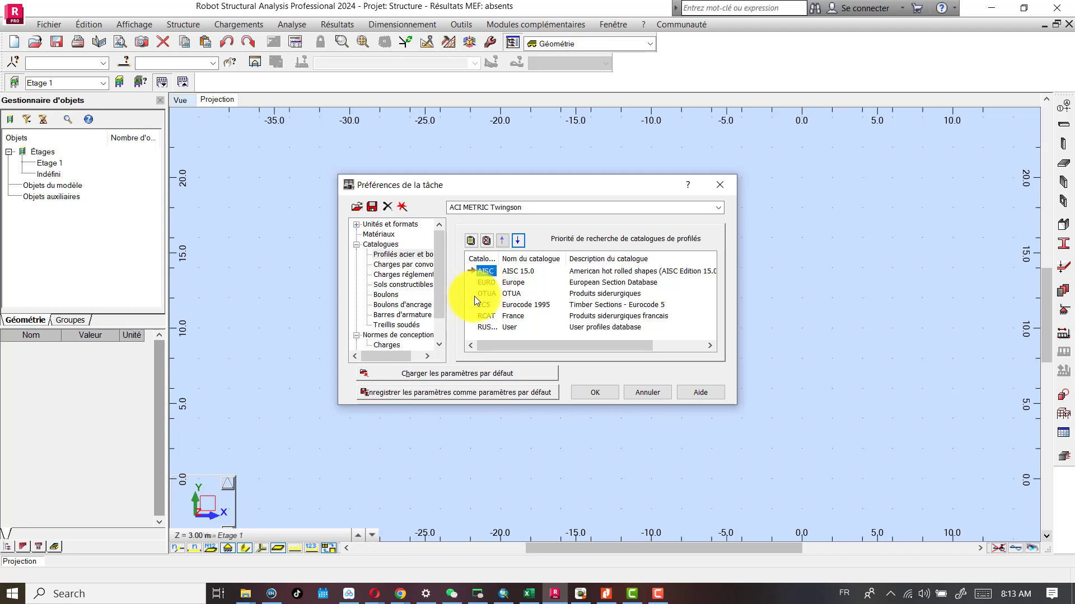
Show the moving load catalogues (Charges par convois), try EURO as the current one, and make AASHTO current again.
{"action": "left_click", "coordinate": [398, 264]}
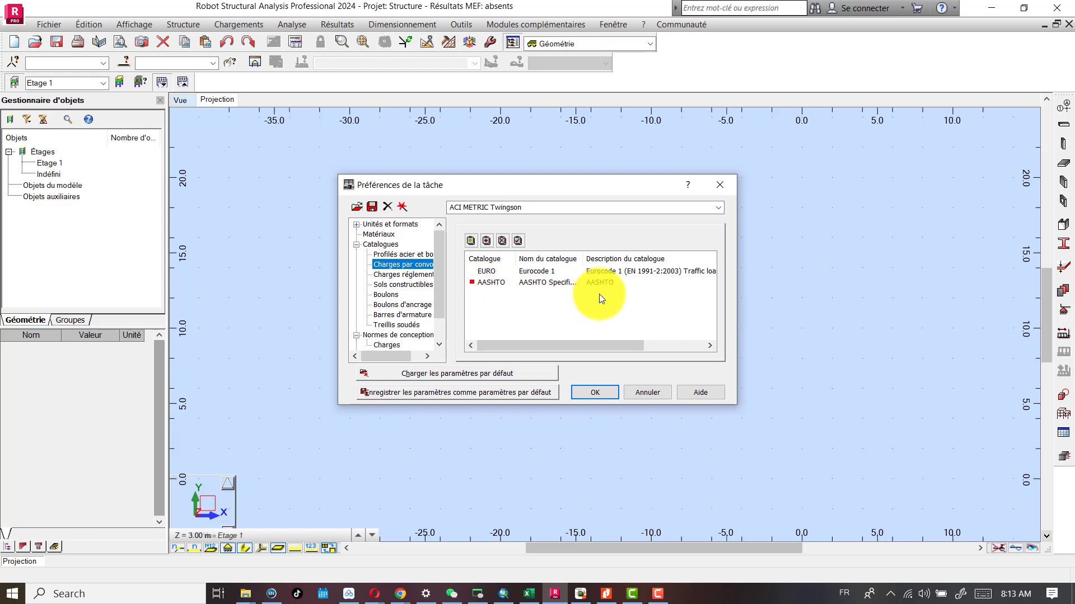
{"action": "left_click", "coordinate": [487, 271]}
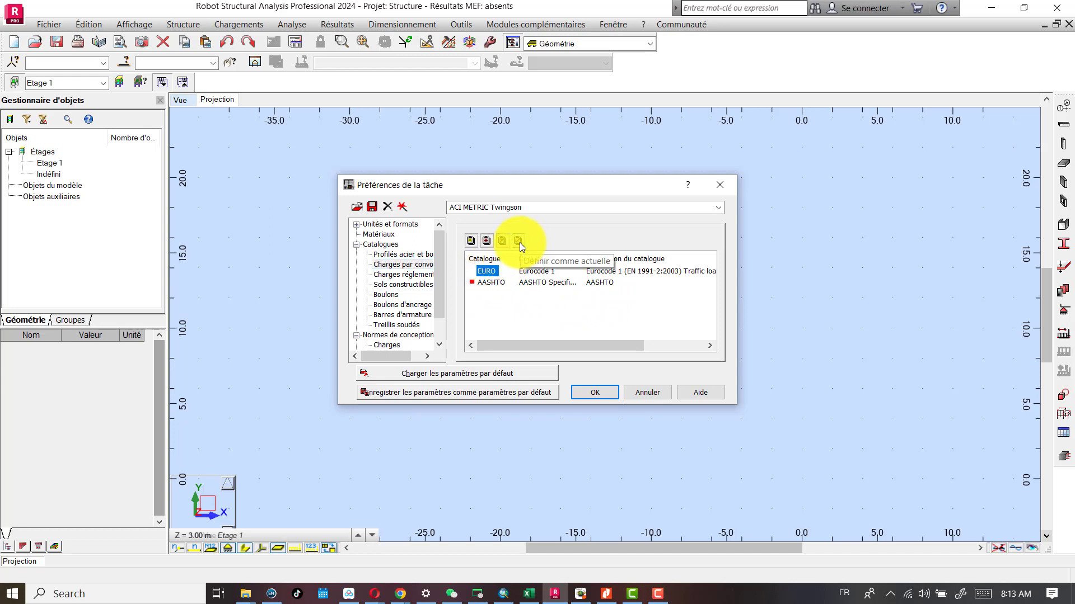
{"action": "left_click", "coordinate": [519, 241]}
{"action": "left_click", "coordinate": [492, 281]}
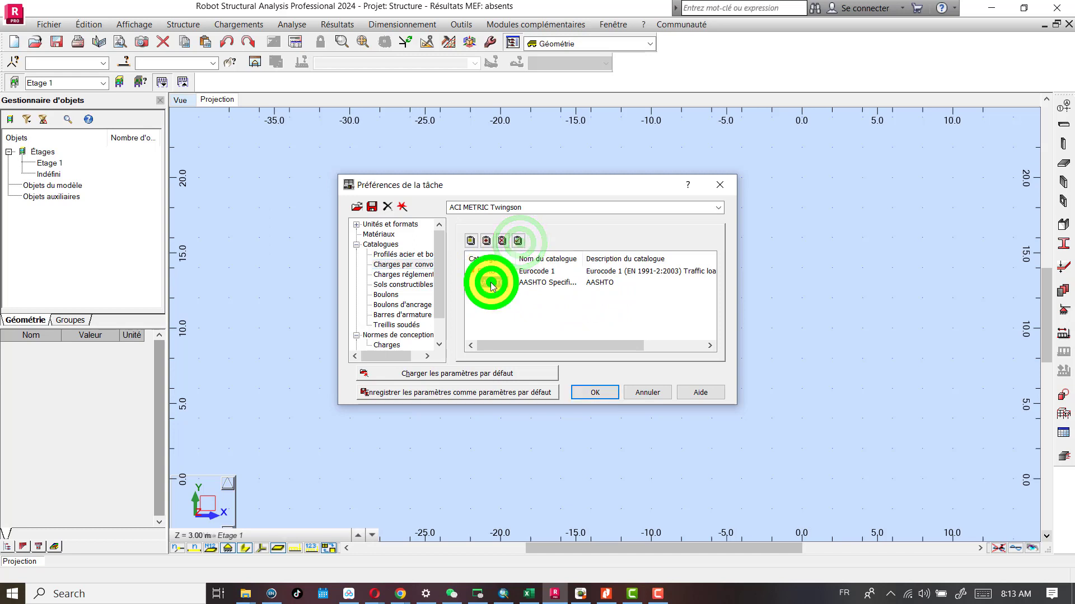
{"action": "left_click", "coordinate": [516, 241]}
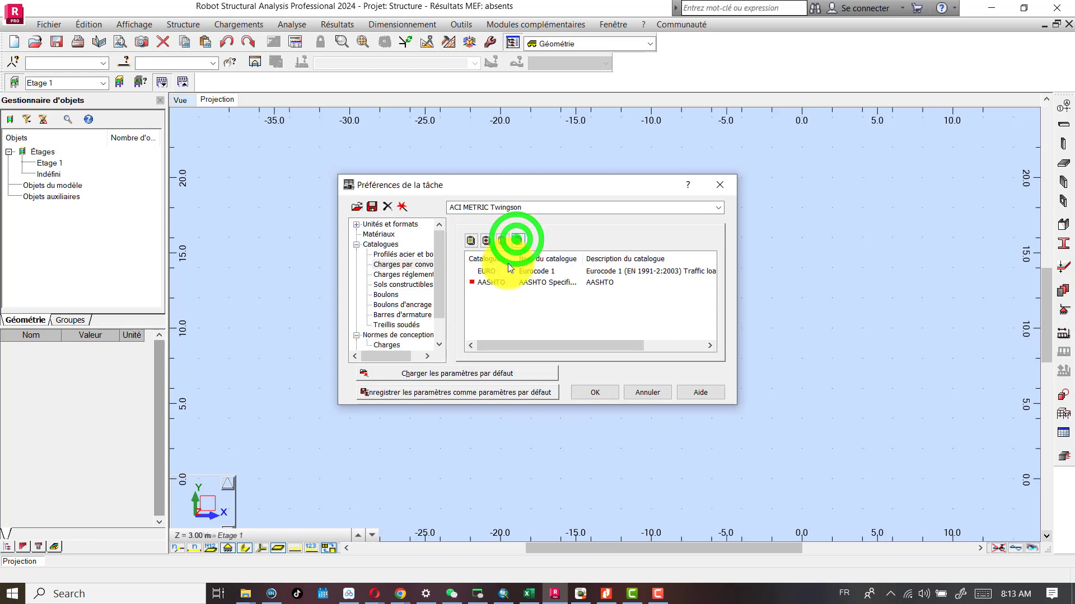
Review the catalogues available to add for moving loads and for code loads (Charges réglementaires), adding none.
{"action": "left_click", "coordinate": [486, 242]}
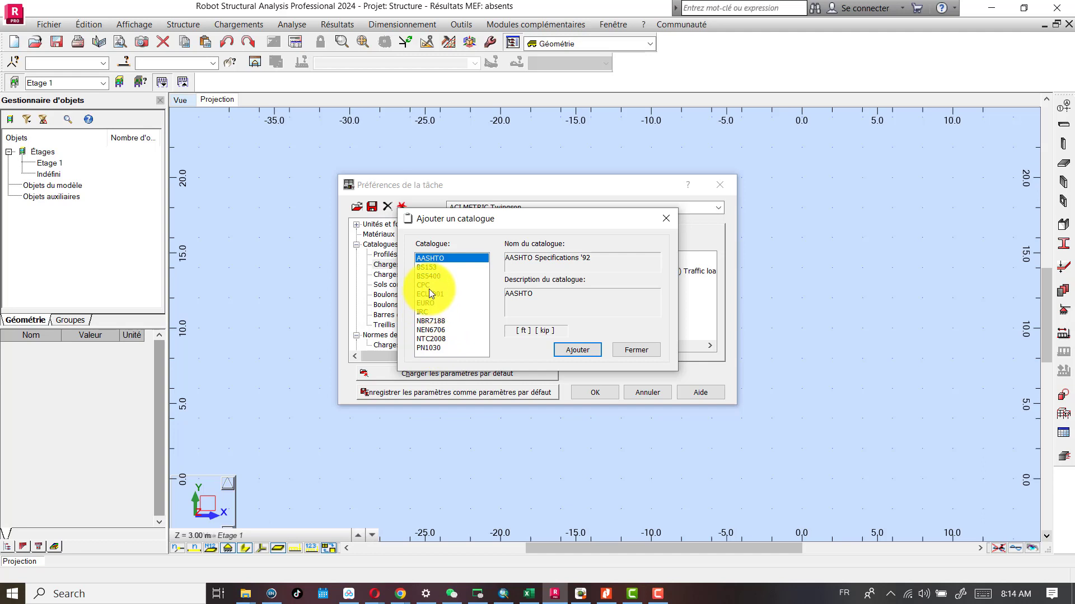
{"action": "left_click", "coordinate": [635, 351]}
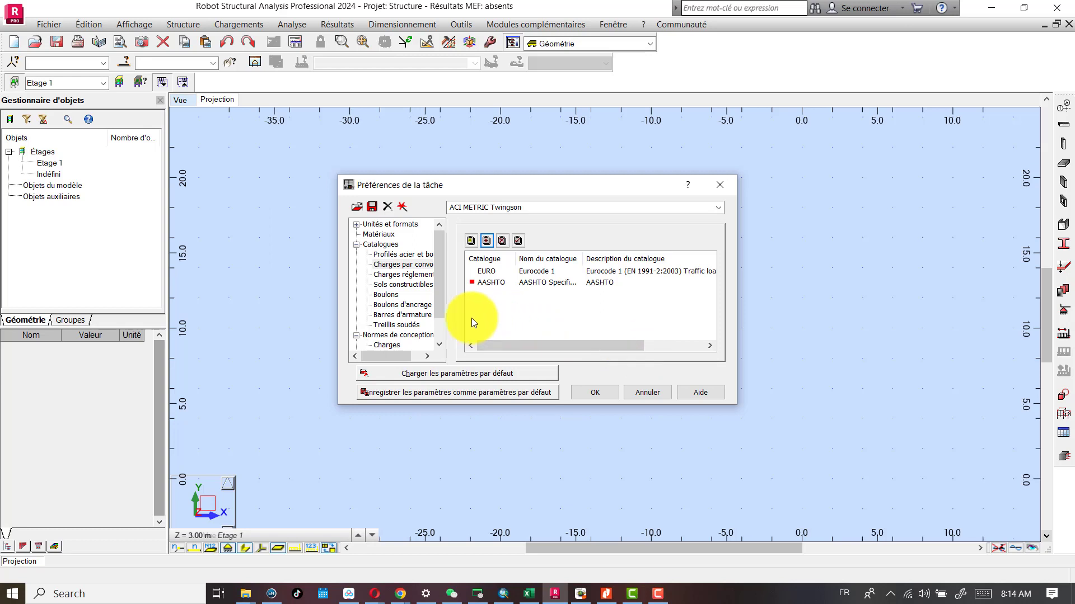
{"action": "left_click", "coordinate": [405, 274]}
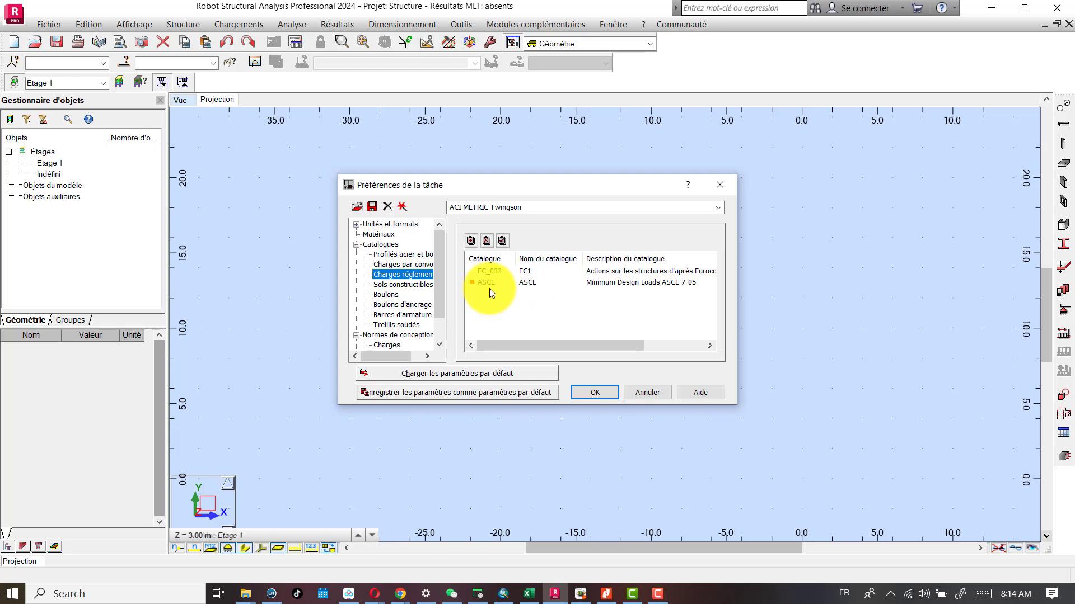
{"action": "left_click", "coordinate": [471, 242]}
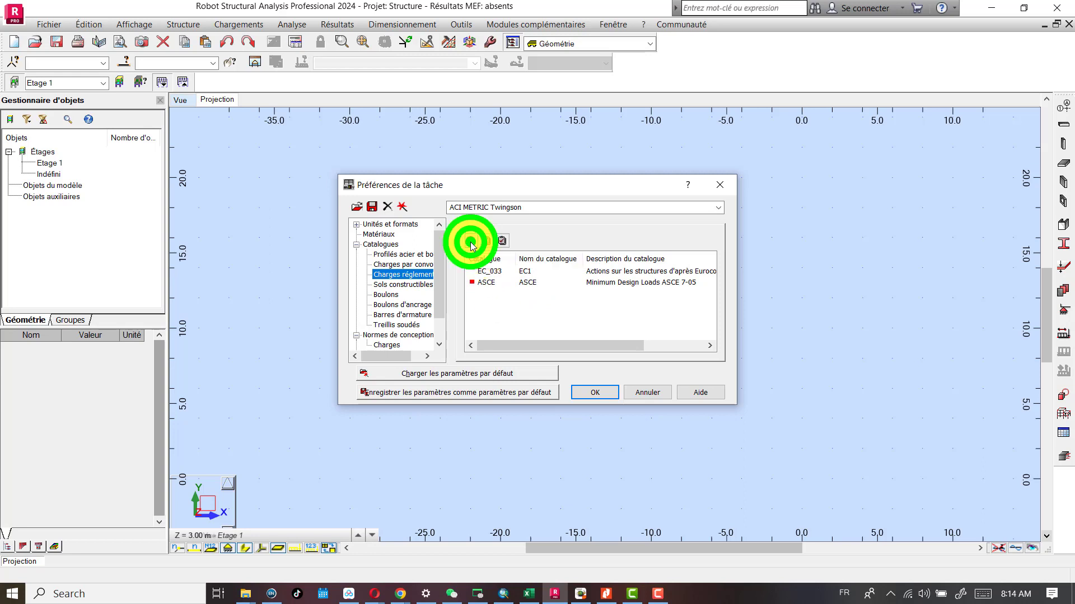
{"action": "scroll", "coordinate": [442, 300], "scroll_direction": "down", "scroll_amount": 2}
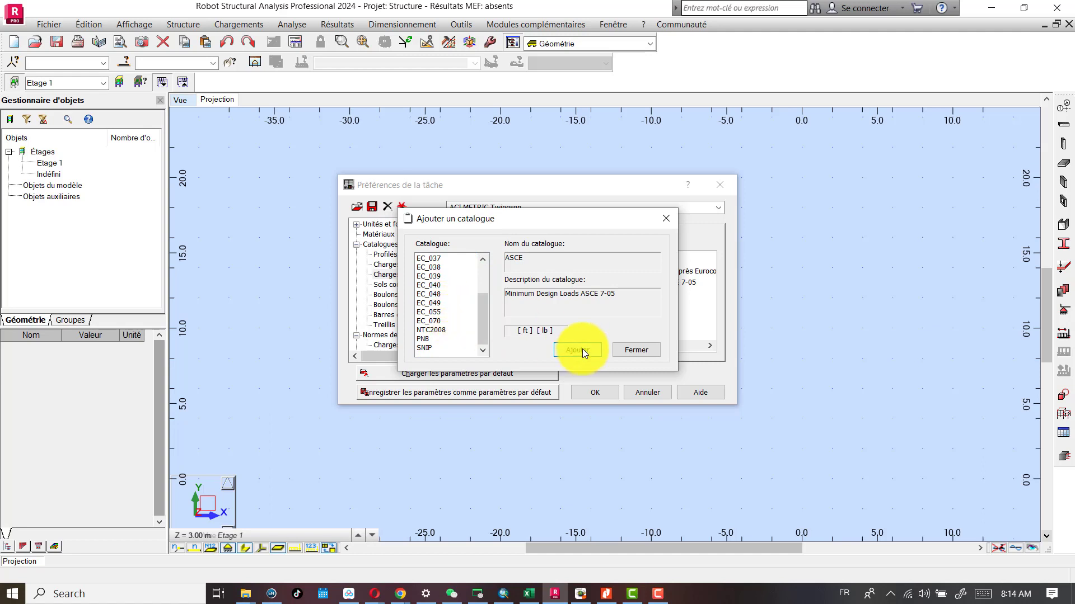
{"action": "left_click", "coordinate": [631, 348]}
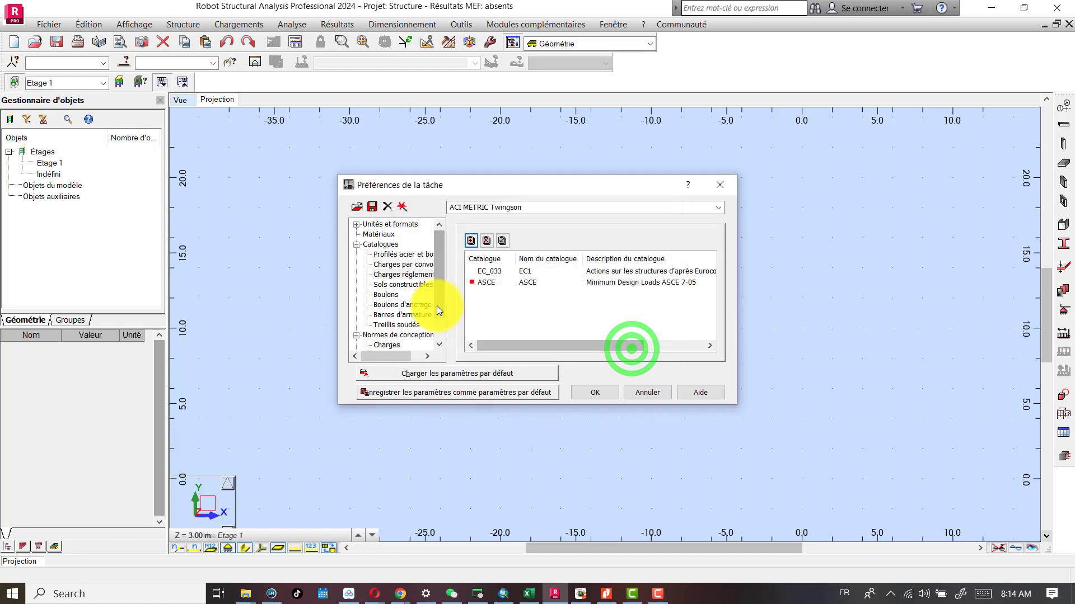
Show the soil catalogues (Sols constructibles) and review the ones available to add, adding none.
{"action": "left_click", "coordinate": [409, 284]}
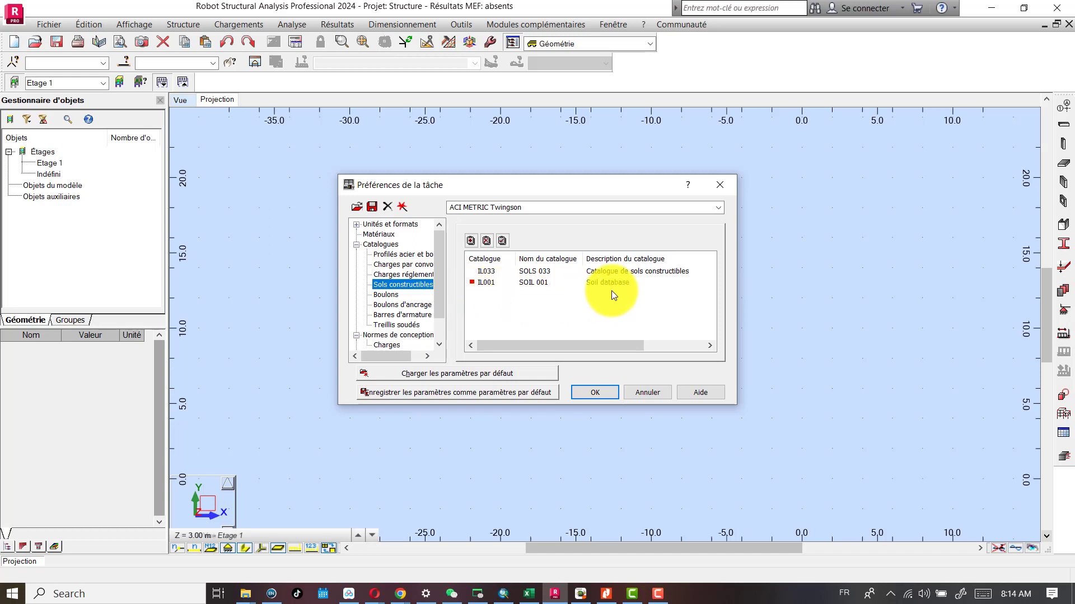
{"action": "left_click", "coordinate": [471, 240]}
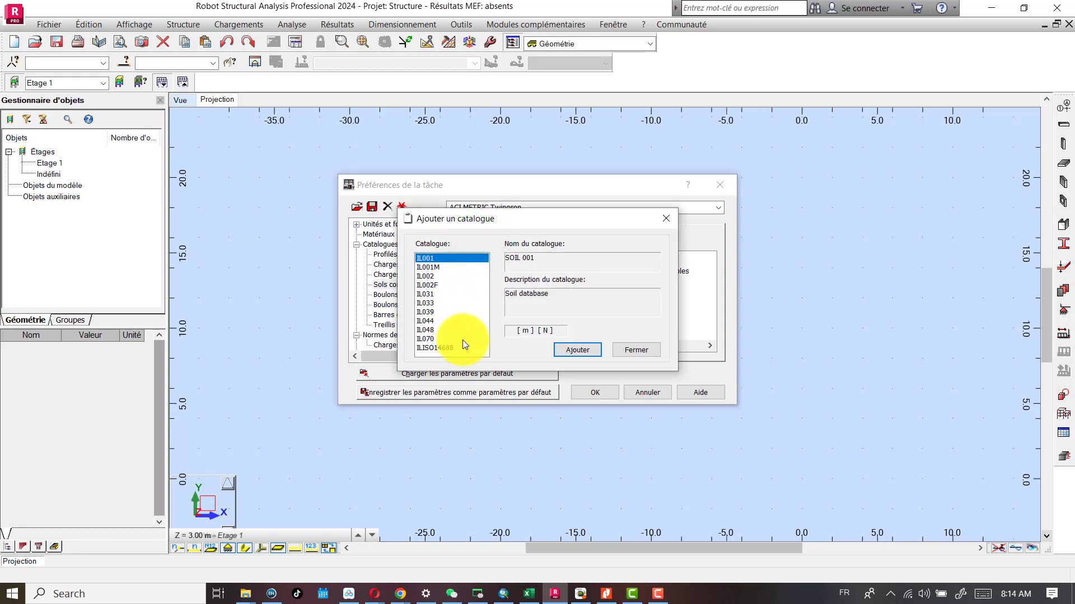
{"action": "left_click", "coordinate": [629, 348]}
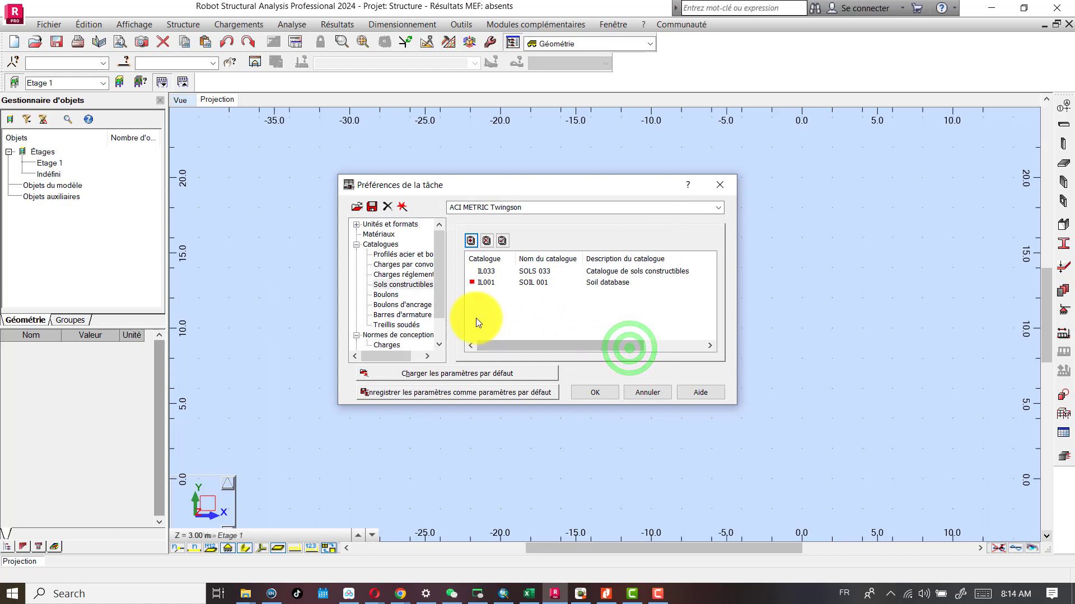
Review the bolt (Boulons) and anchor bolt (Boulons d'ancrage) catalogues.
{"action": "scroll", "coordinate": [409, 281], "scroll_direction": "down", "scroll_amount": 1}
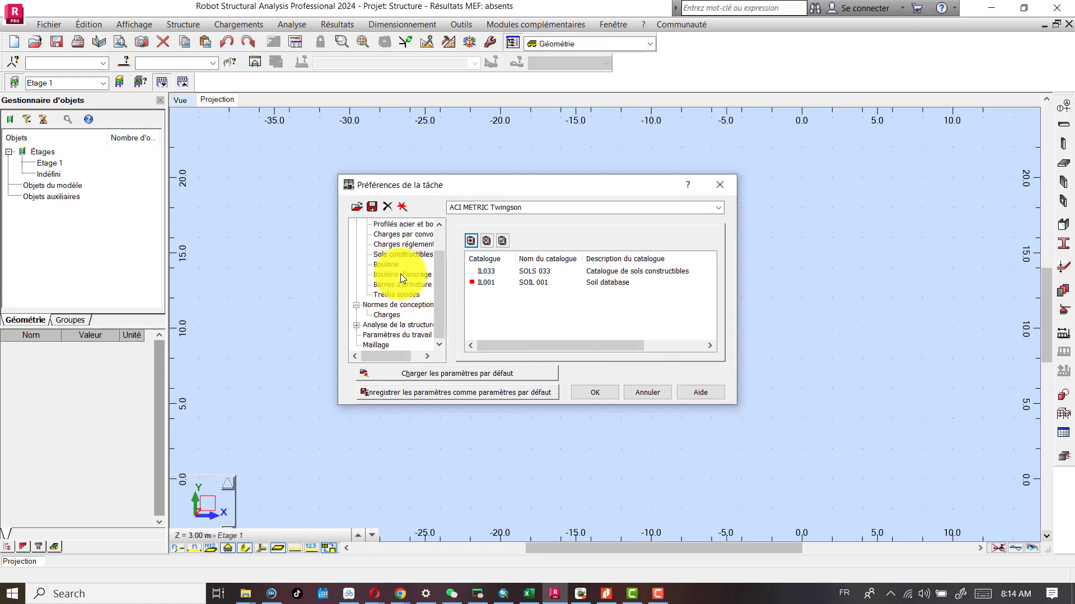
{"action": "left_click", "coordinate": [390, 263]}
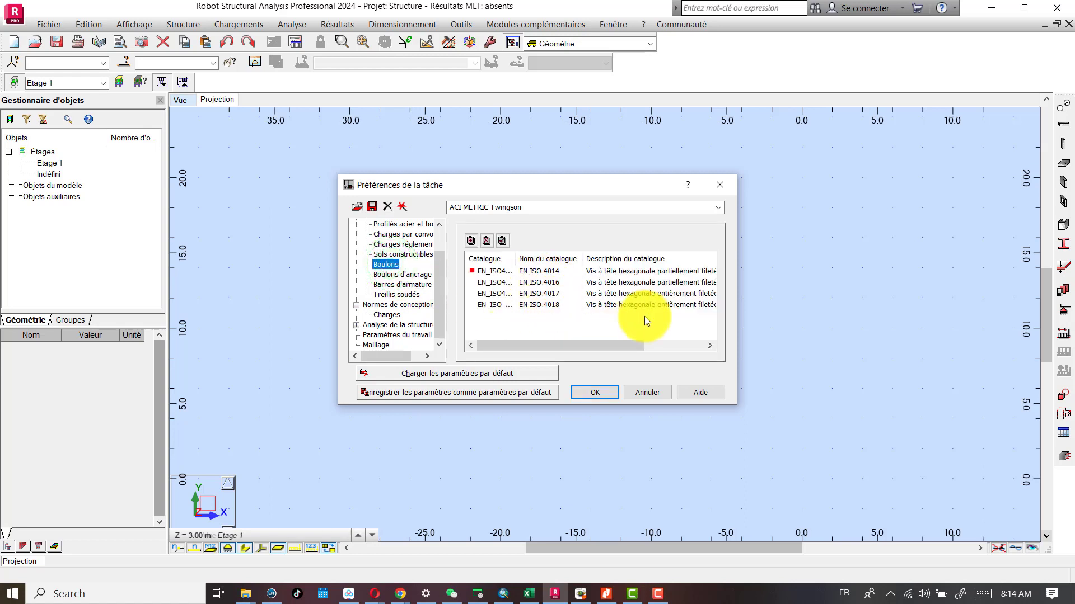
{"action": "left_click", "coordinate": [407, 275]}
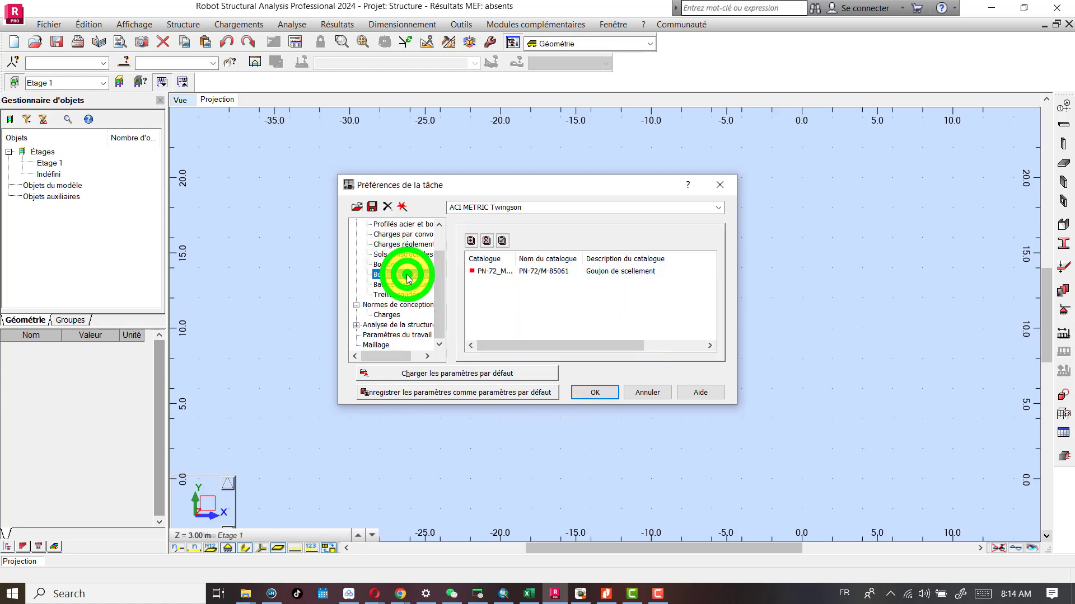
Show the reinforcing bar catalogues (Barres d'armature) and review the ones available to add, adding none.
{"action": "left_click", "coordinate": [406, 286]}
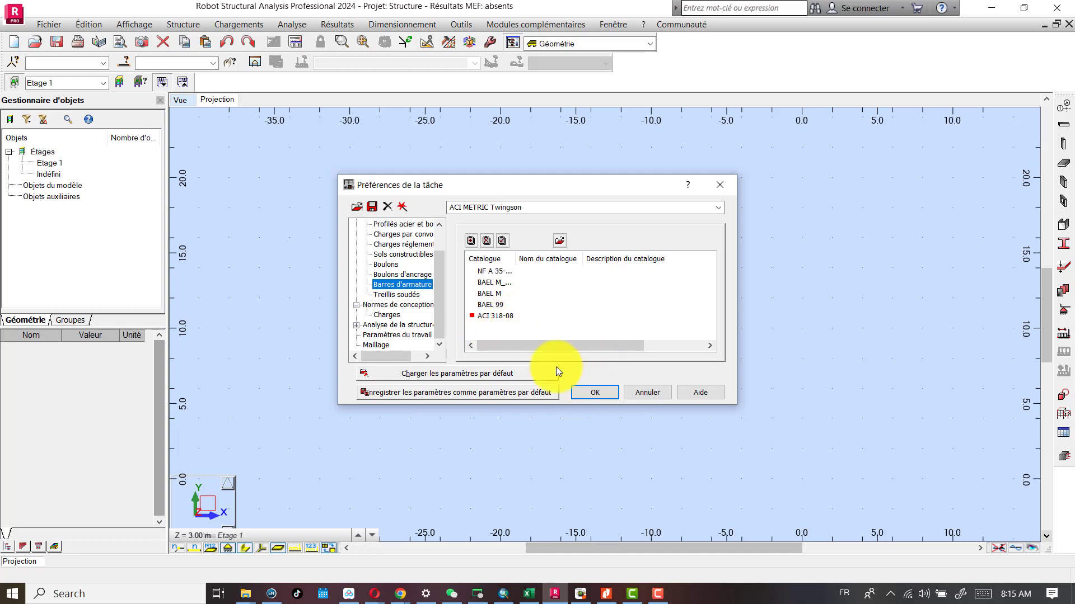
{"action": "left_click", "coordinate": [471, 241]}
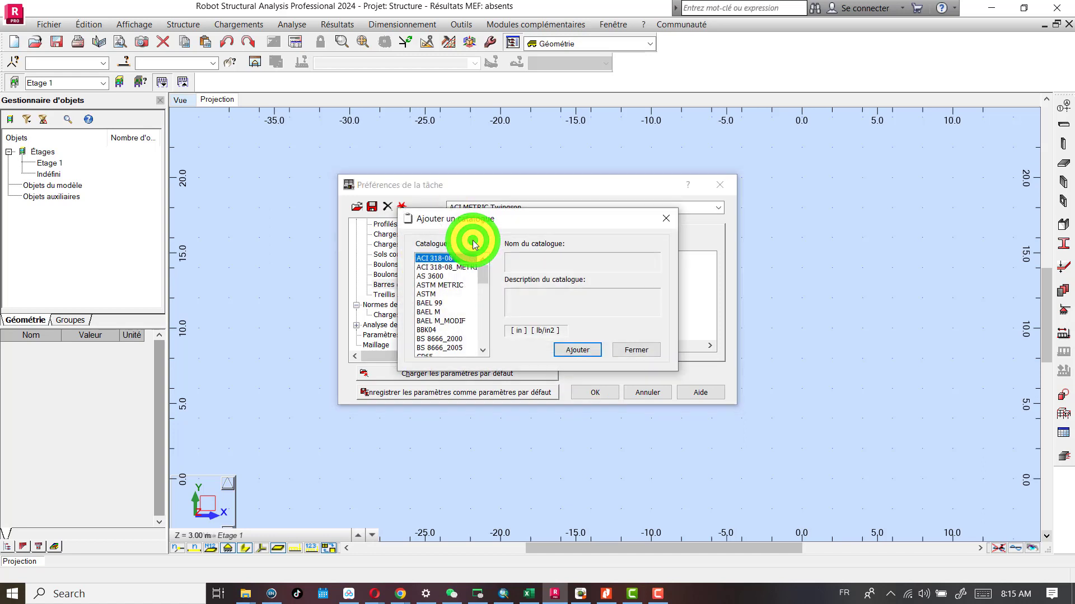
{"action": "scroll", "coordinate": [448, 314], "scroll_direction": "down", "scroll_amount": 12}
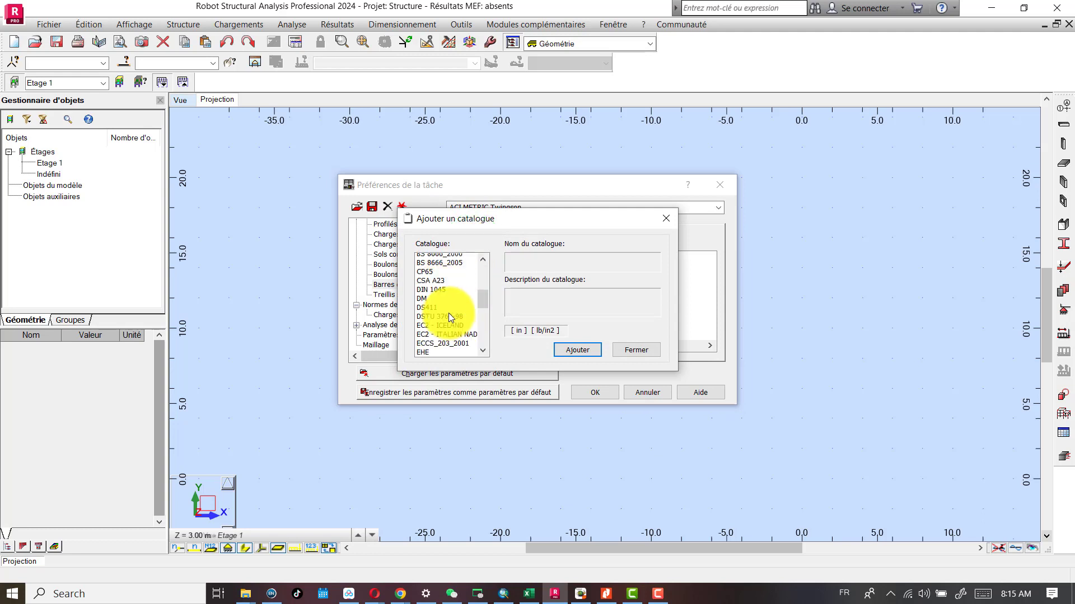
{"action": "scroll", "coordinate": [449, 314], "scroll_direction": "down", "scroll_amount": 2}
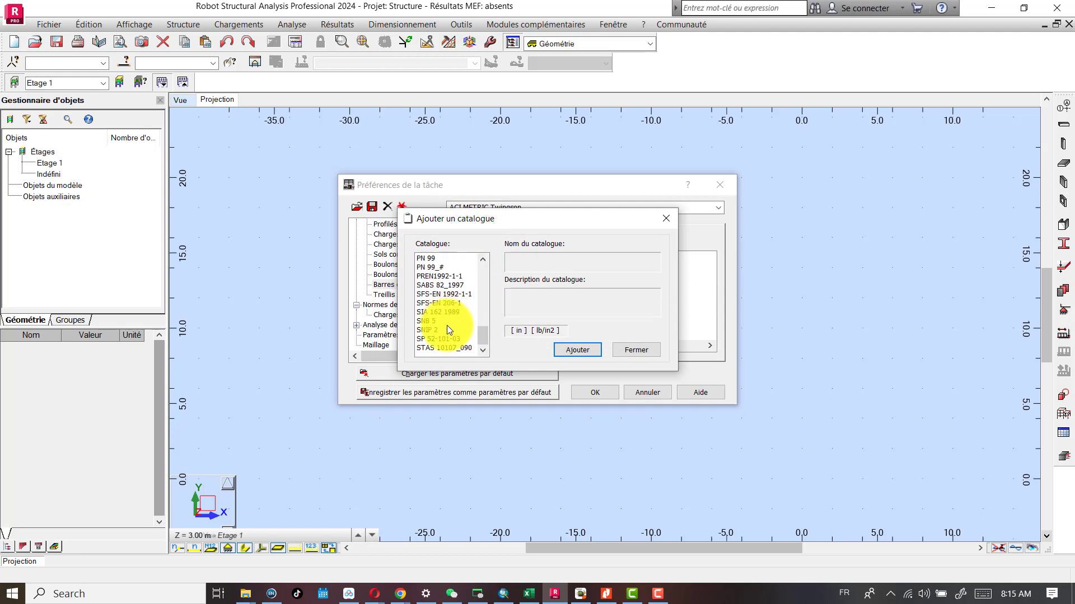
{"action": "left_click", "coordinate": [641, 353]}
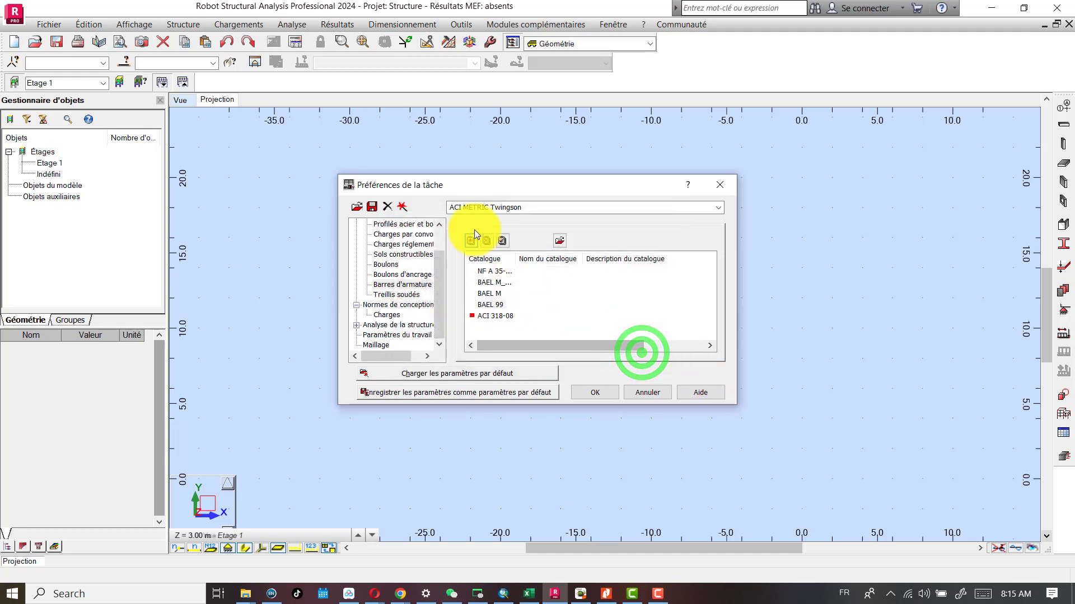
Try BAEL M_... as the default reinforcing bar catalogue, and make ACI 318-08 the default again.
{"action": "left_click", "coordinate": [483, 282]}
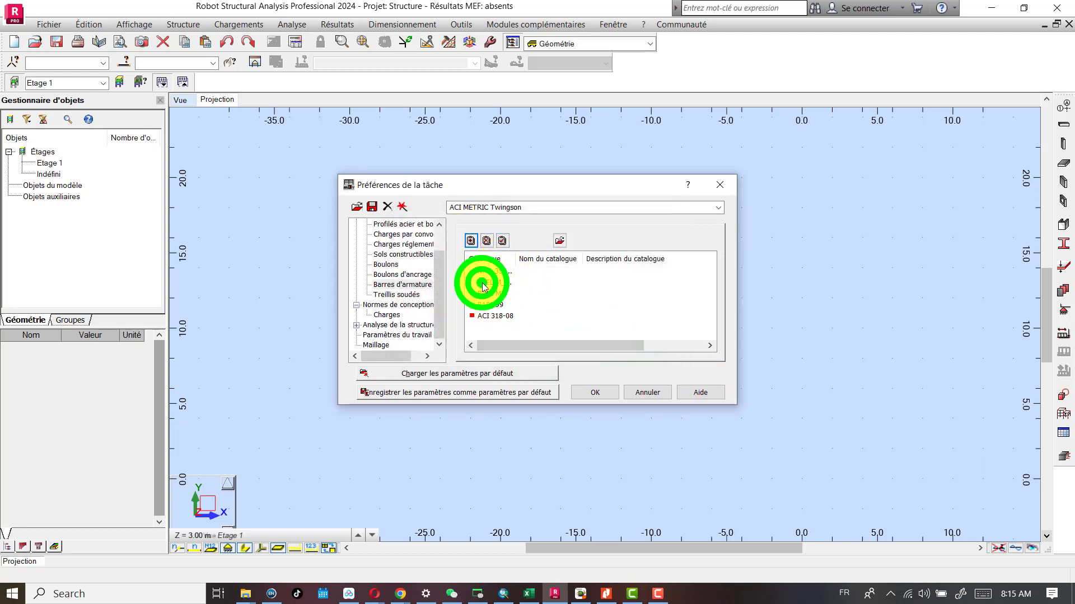
{"action": "left_click", "coordinate": [502, 241]}
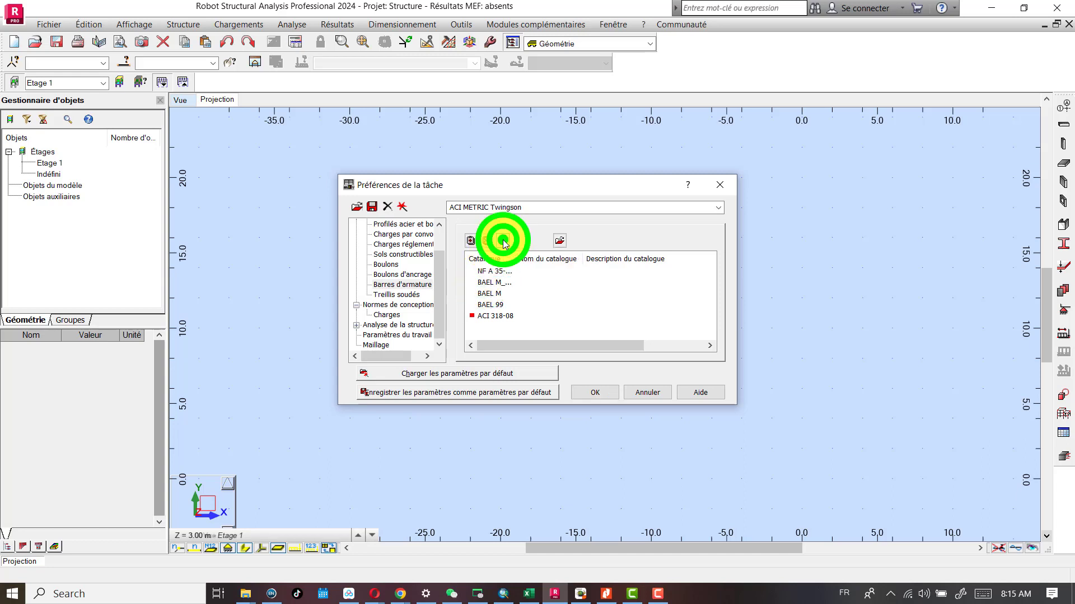
{"action": "left_click", "coordinate": [486, 318]}
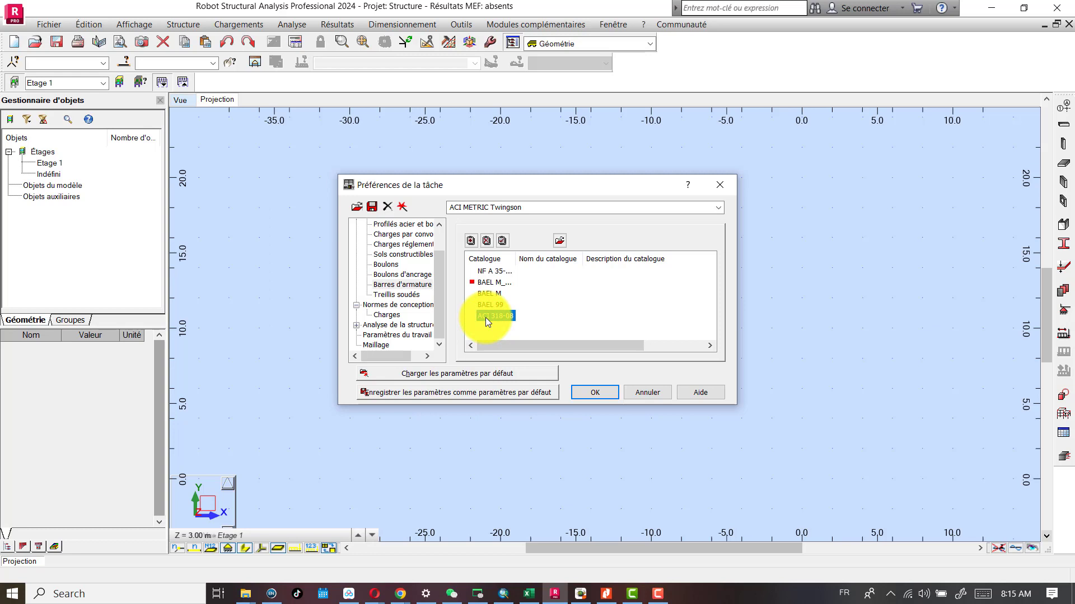
{"action": "left_click", "coordinate": [502, 240]}
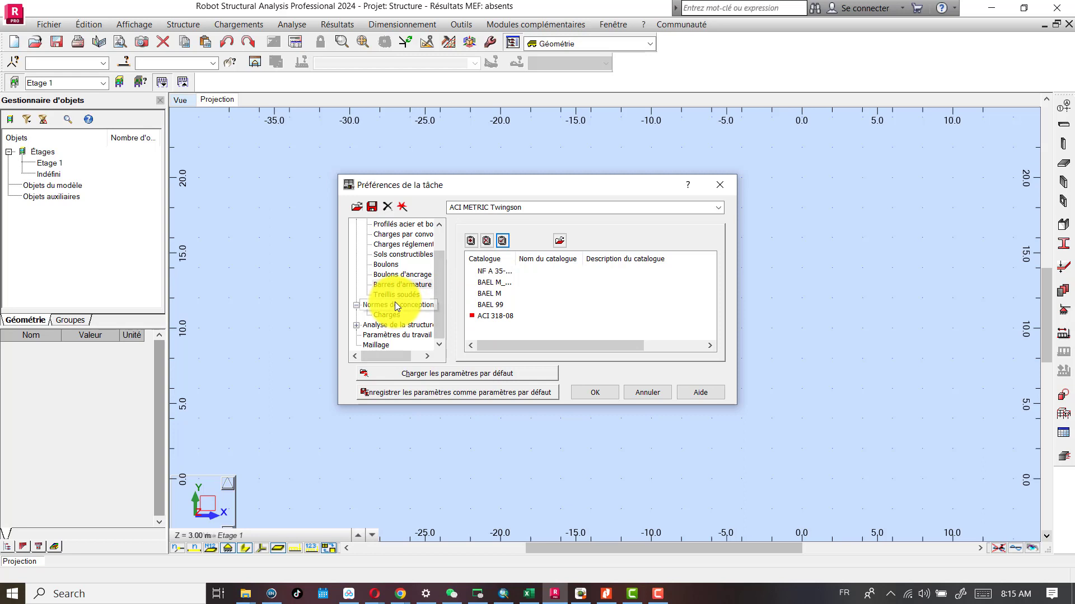
Show the welded mesh catalogues (Treillis soudés) and review the ones available to add, adding none.
{"action": "left_click", "coordinate": [409, 295]}
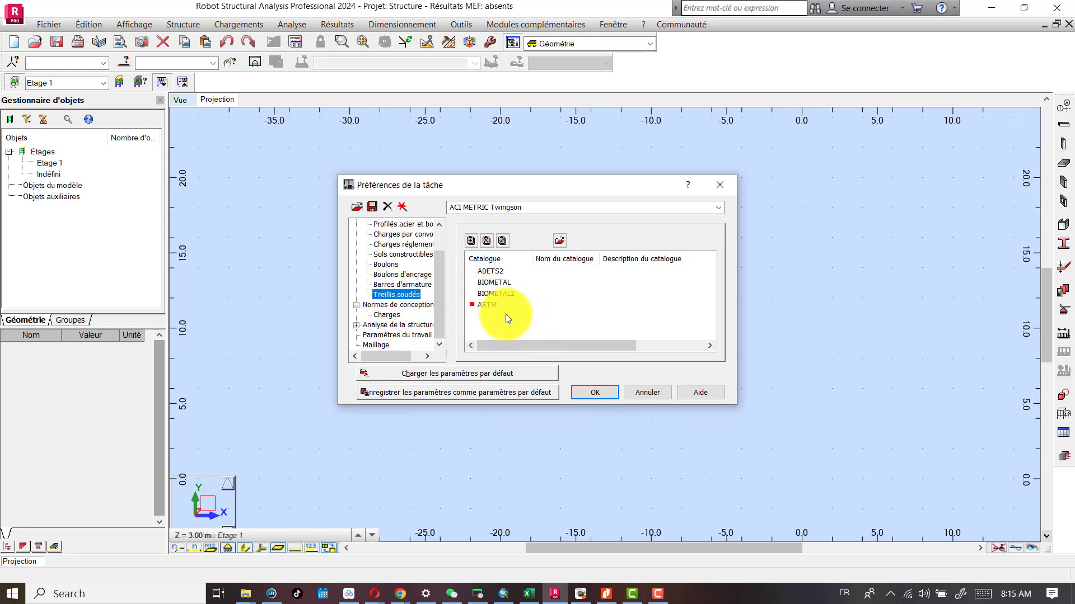
{"action": "left_click", "coordinate": [470, 240]}
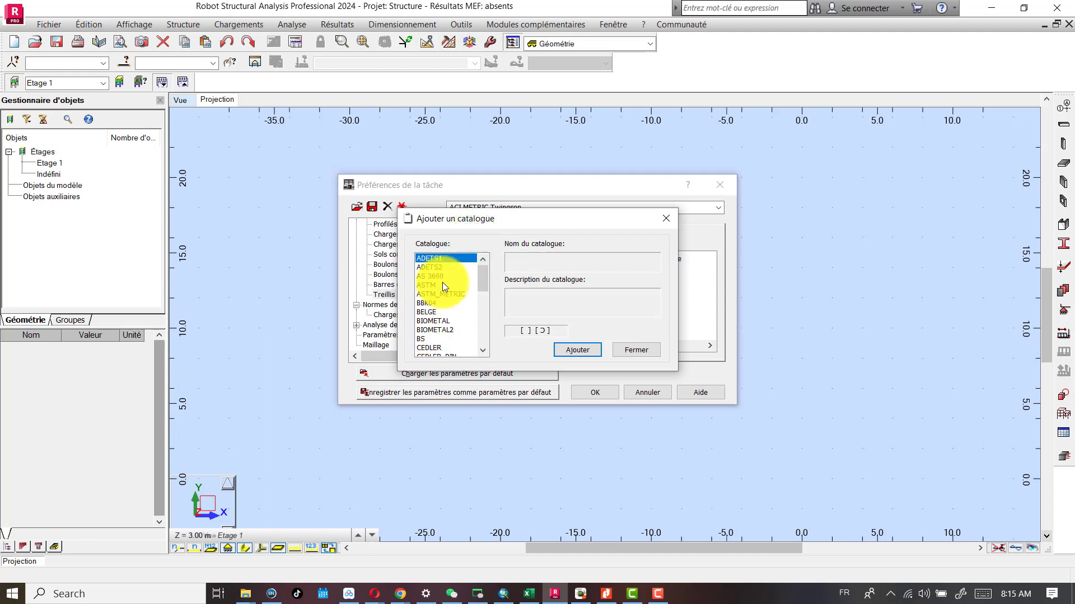
{"action": "scroll", "coordinate": [442, 285], "scroll_direction": "down", "scroll_amount": 10}
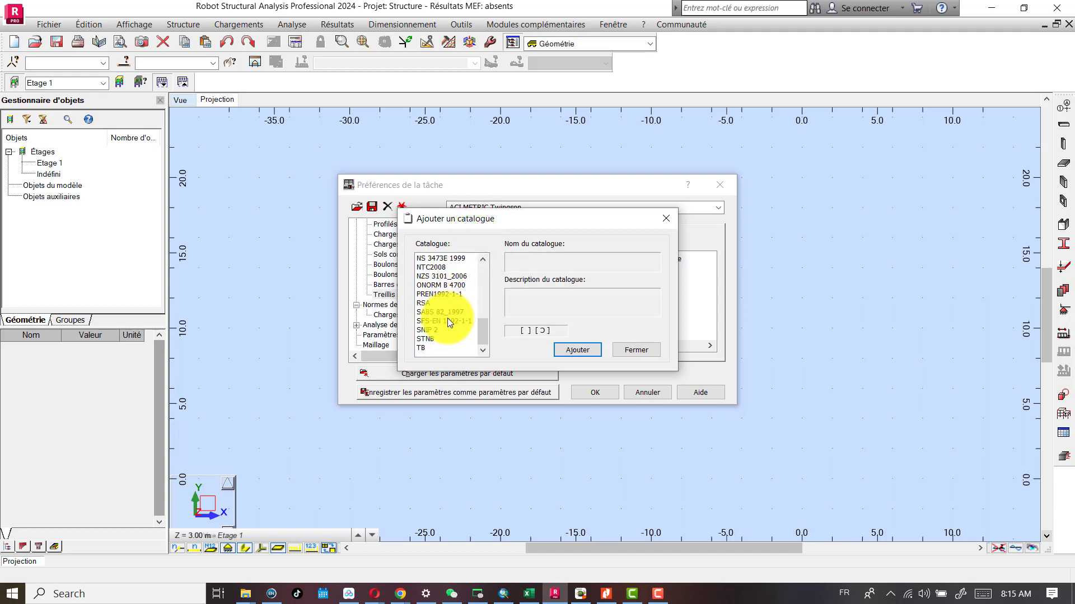
{"action": "left_click", "coordinate": [642, 351]}
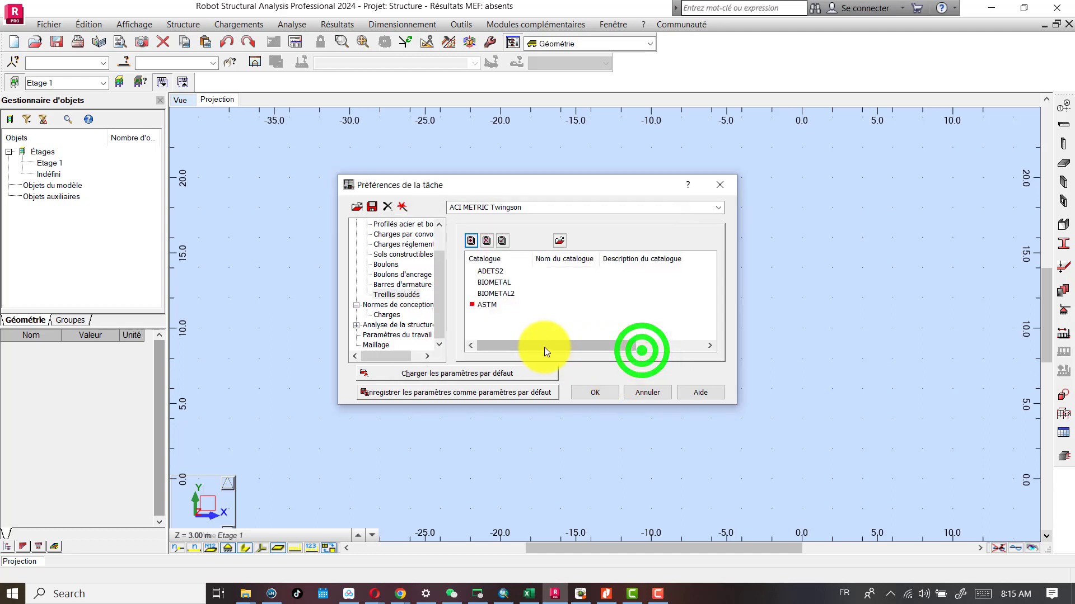
Show the design codes (Normes de conception) and review the full list of available steel and aluminium codes, adding none.
{"action": "left_click", "coordinate": [405, 307]}
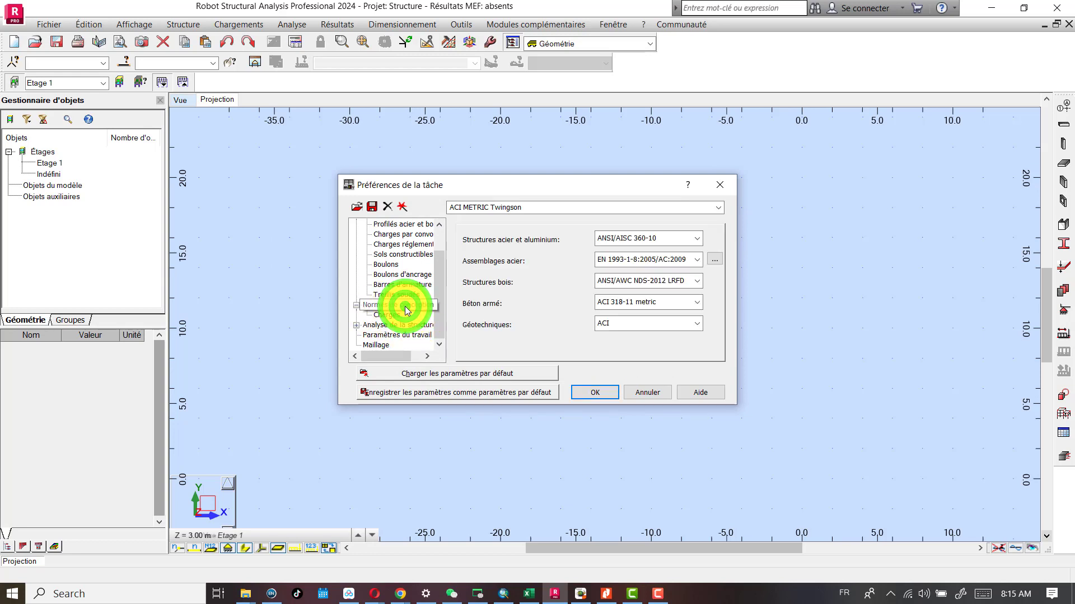
{"action": "scroll", "coordinate": [386, 252], "scroll_direction": "up", "scroll_amount": 2}
{"action": "left_click", "coordinate": [356, 244]}
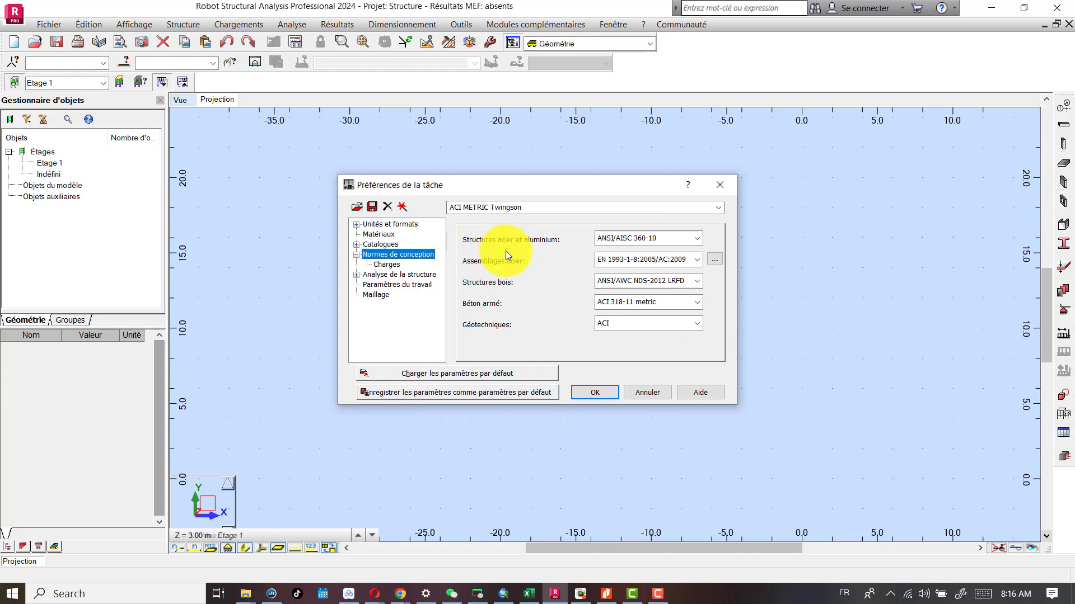
{"action": "left_click", "coordinate": [696, 241]}
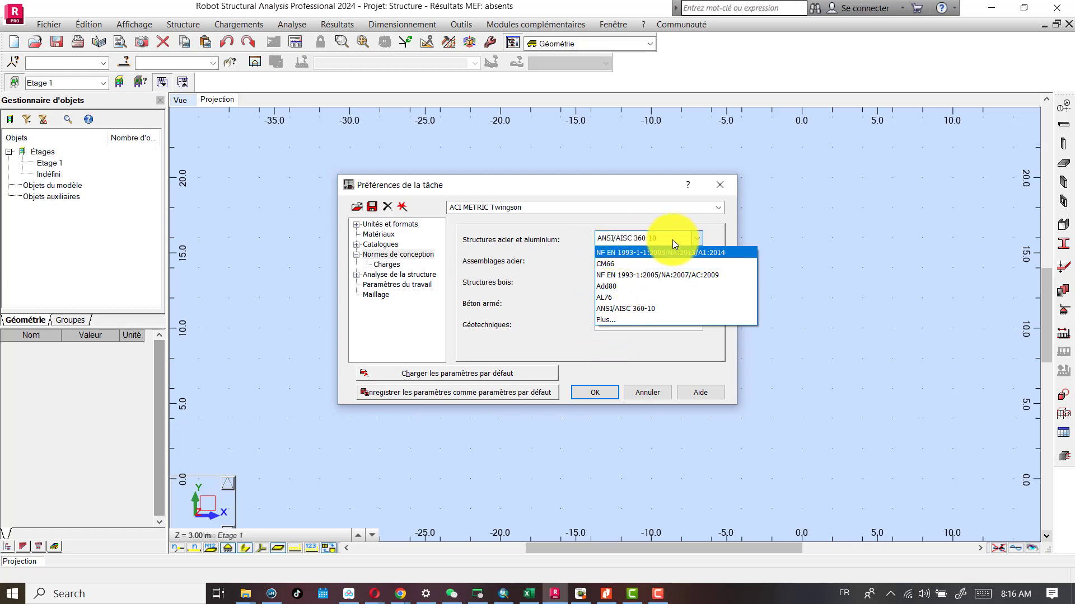
{"action": "left_click", "coordinate": [612, 319]}
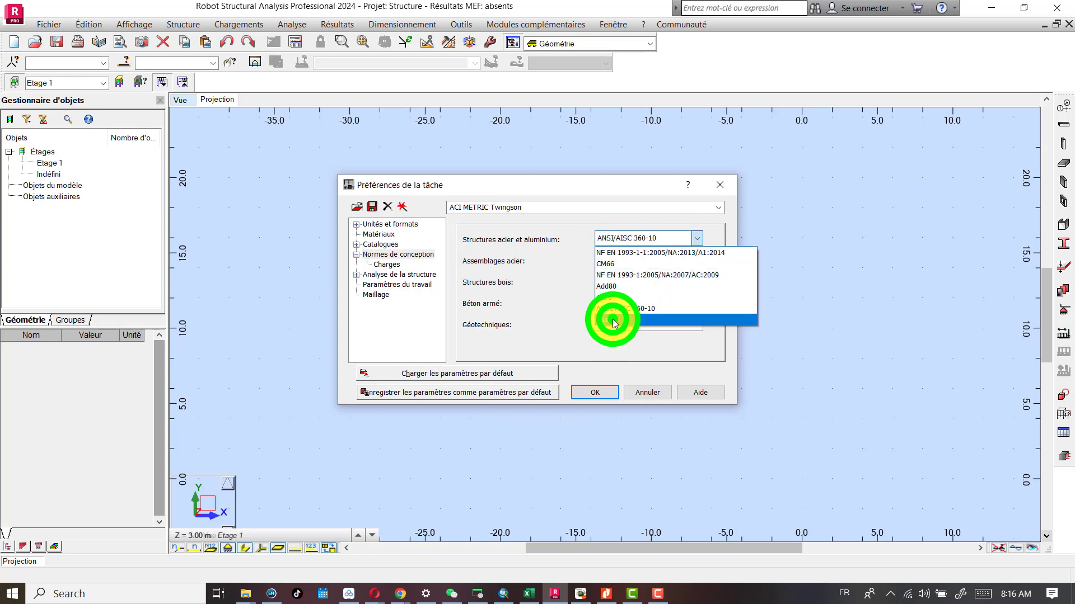
{"action": "scroll", "coordinate": [397, 291], "scroll_direction": "down", "scroll_amount": 8}
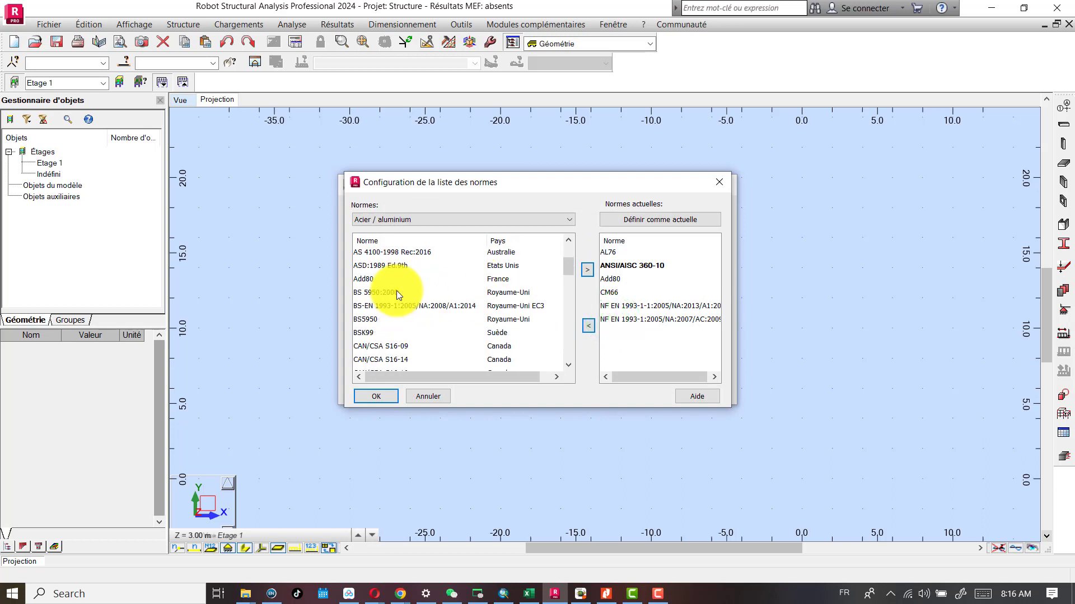
{"action": "scroll", "coordinate": [396, 291], "scroll_direction": "down", "scroll_amount": 12}
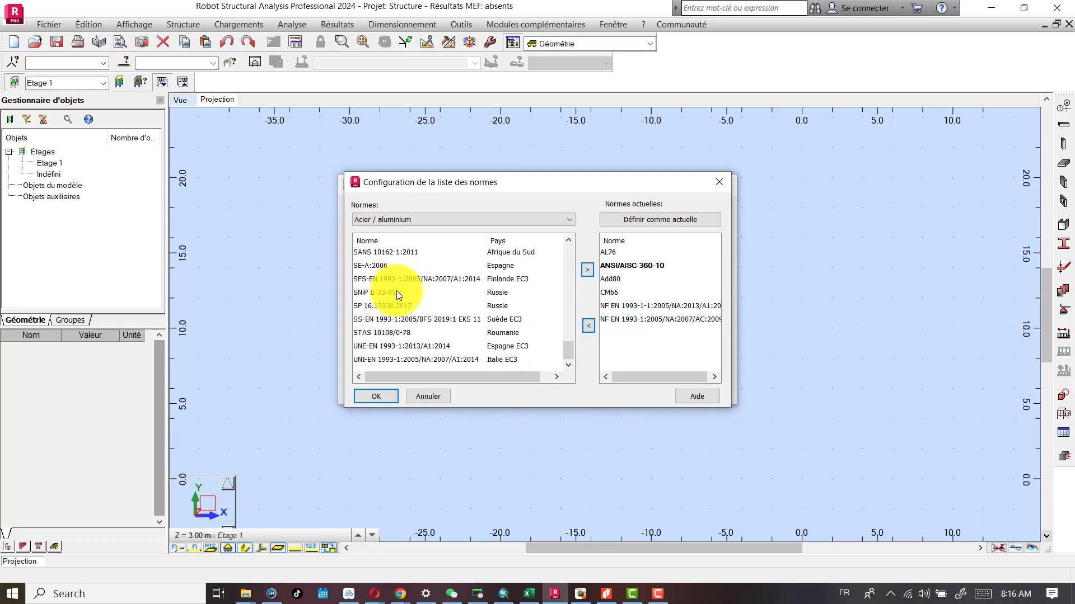
{"action": "scroll", "coordinate": [511, 324], "scroll_direction": "up", "scroll_amount": 8}
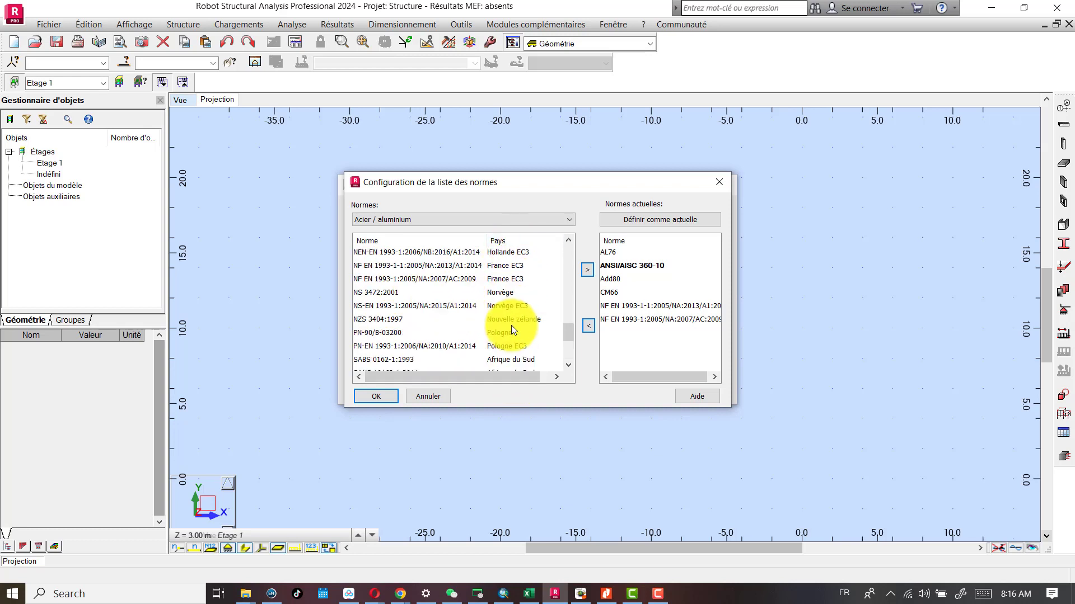
{"action": "scroll", "coordinate": [512, 324], "scroll_direction": "up", "scroll_amount": 8}
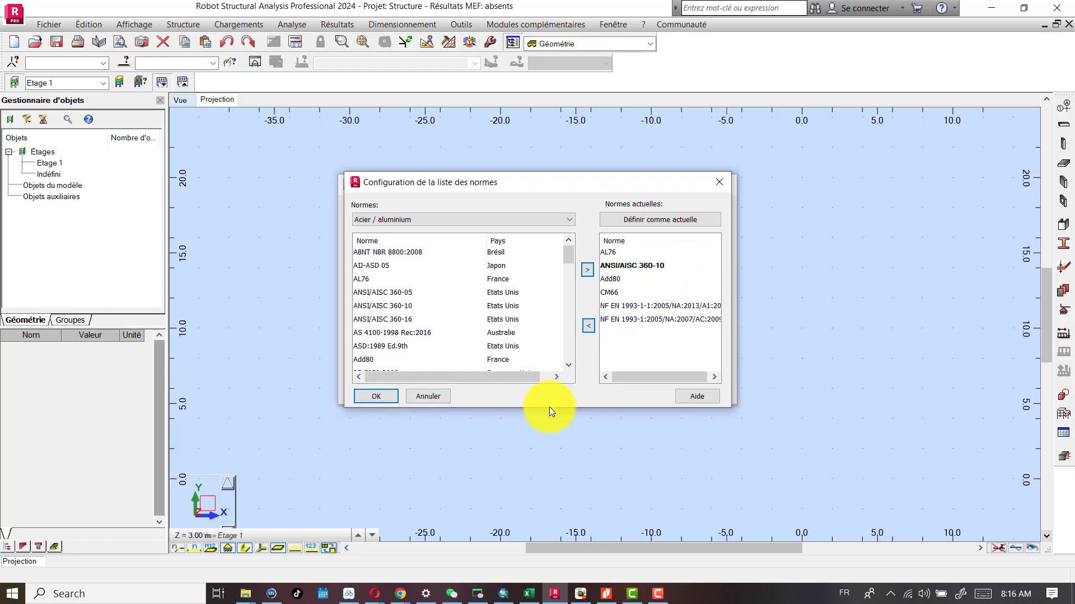
{"action": "left_click", "coordinate": [428, 396]}
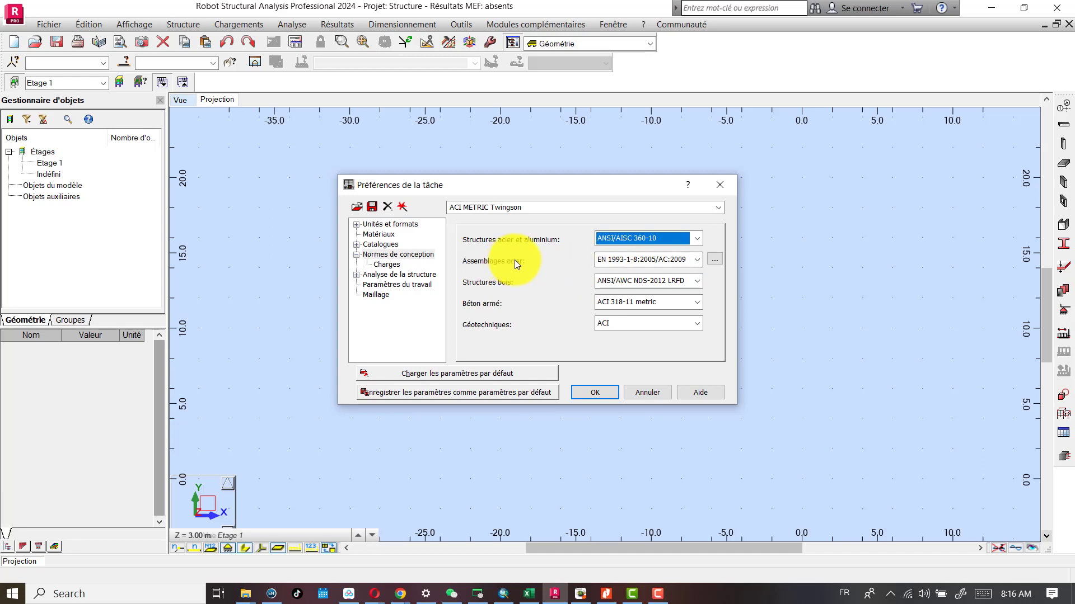
Try NF EN 1993-1-8:2005/NA:2007/AC:2009 as the steel connection code, and set it back to EN 1993-1-8:2005/AC:2009.
{"action": "left_click", "coordinate": [697, 260]}
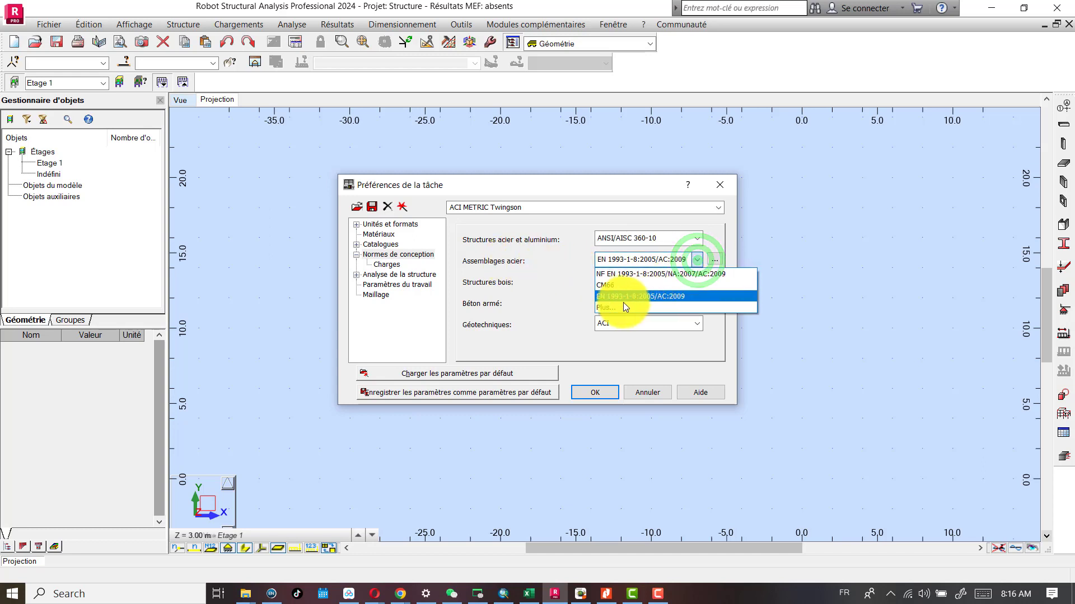
{"action": "left_click", "coordinate": [609, 274]}
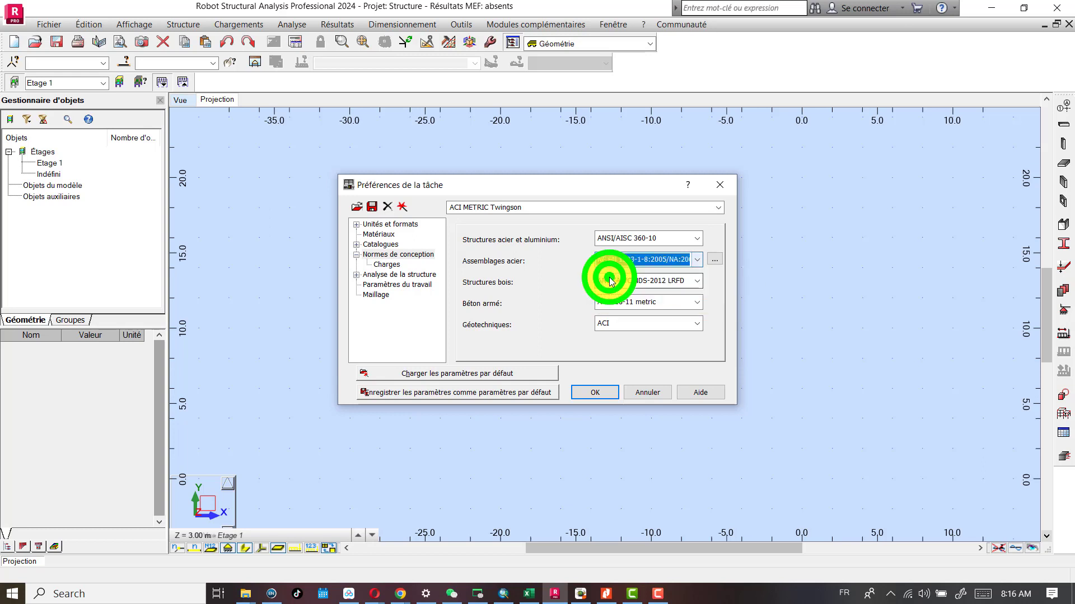
{"action": "left_click", "coordinate": [698, 260]}
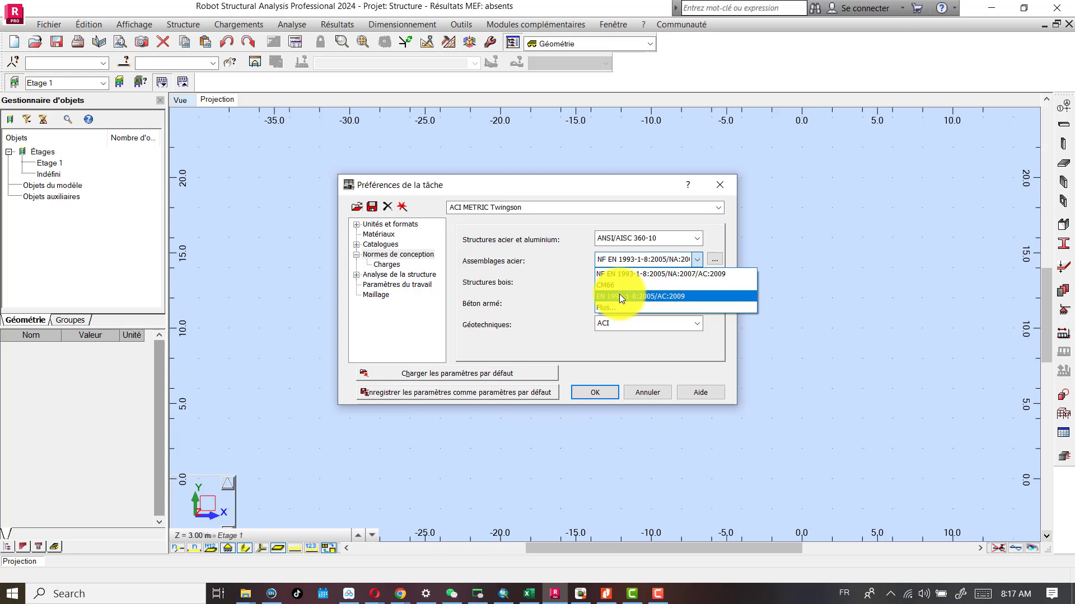
{"action": "left_click", "coordinate": [619, 296]}
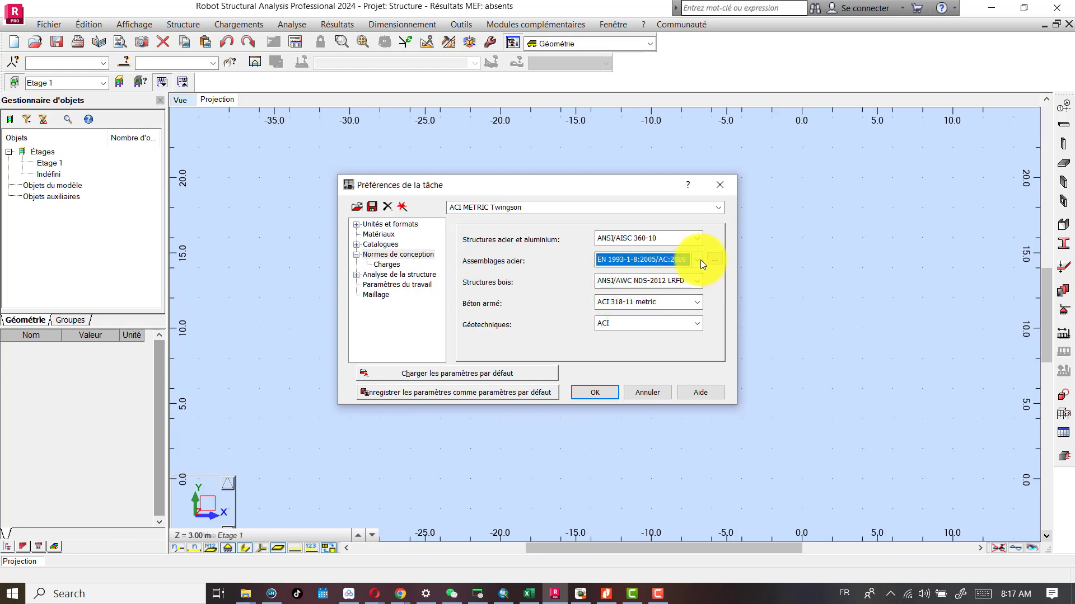
Review the list of codes available for steel connections (Assemblages acier), adding none.
{"action": "left_click", "coordinate": [697, 260]}
{"action": "left_click", "coordinate": [618, 309]}
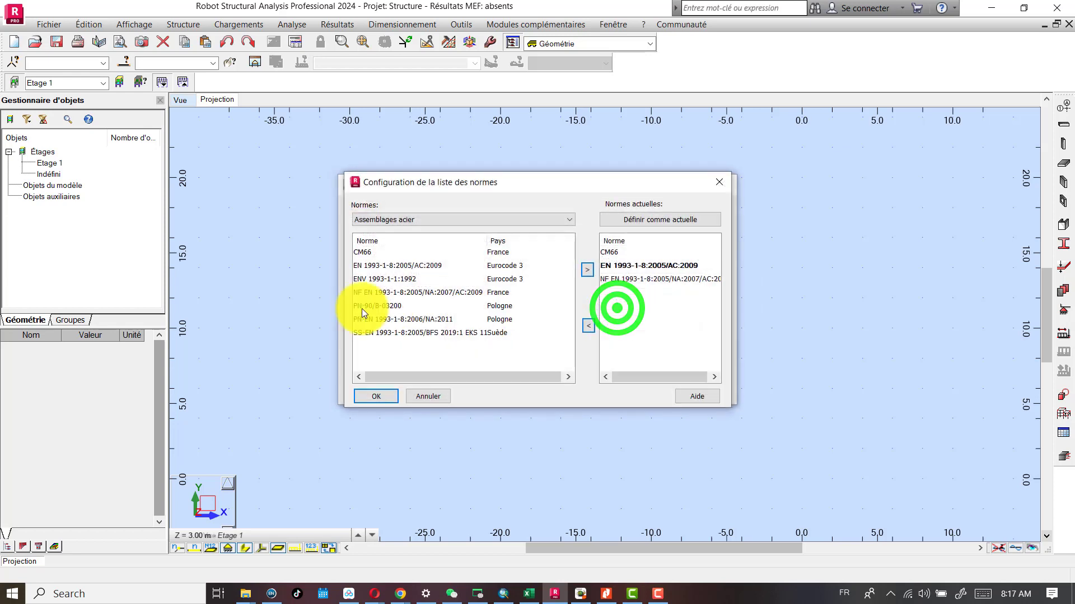
{"action": "left_click", "coordinate": [432, 394]}
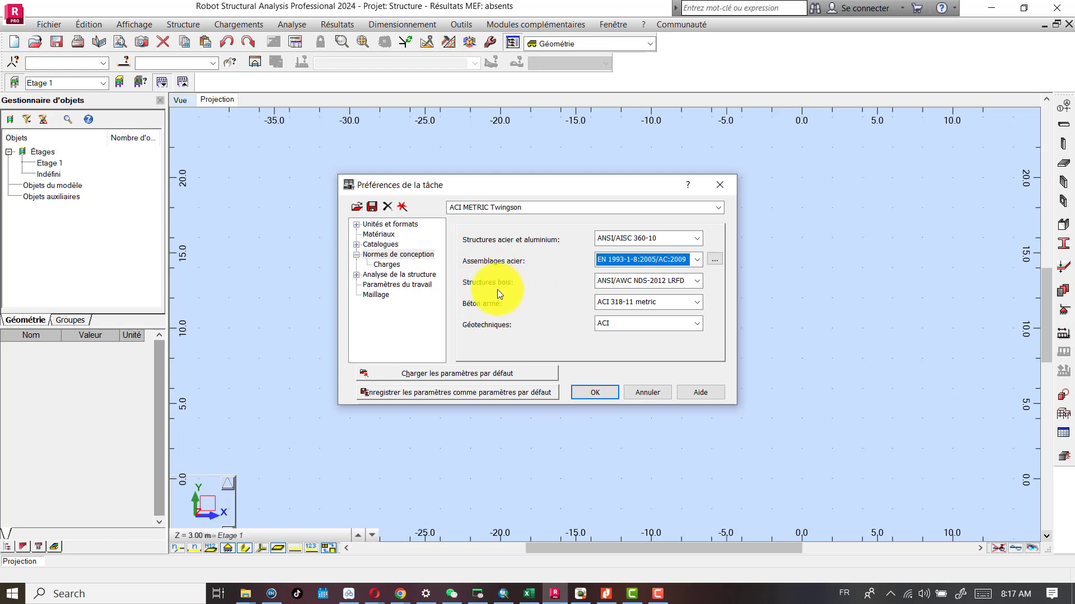
Review the code choices for timber structures, reinforced concrete and geotechnical design, keeping the current selections.
{"action": "left_click", "coordinate": [644, 285]}
{"action": "left_click", "coordinate": [643, 284]}
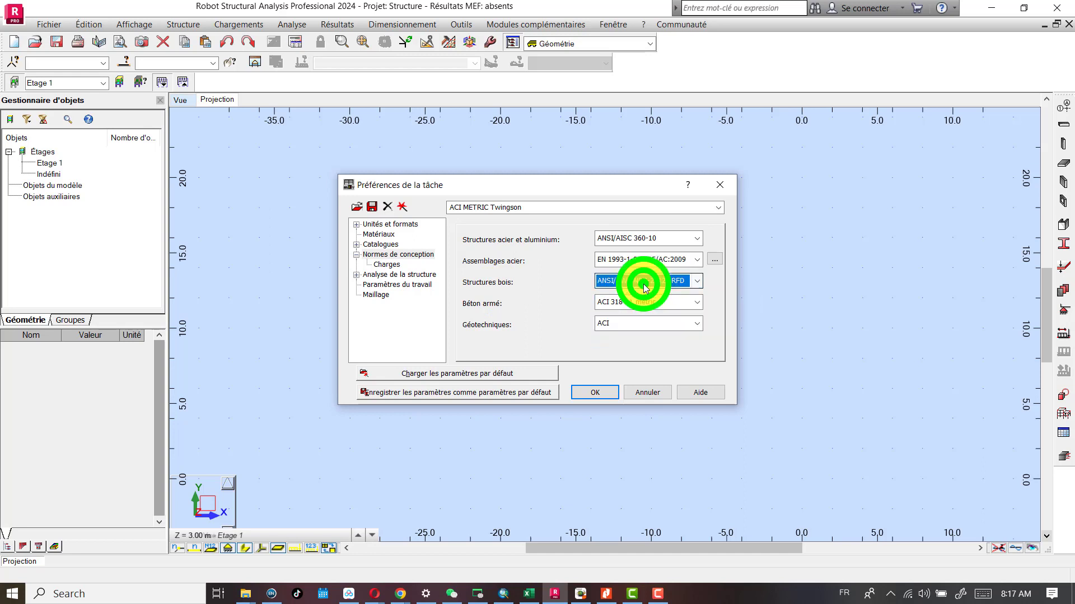
{"action": "left_click", "coordinate": [647, 301]}
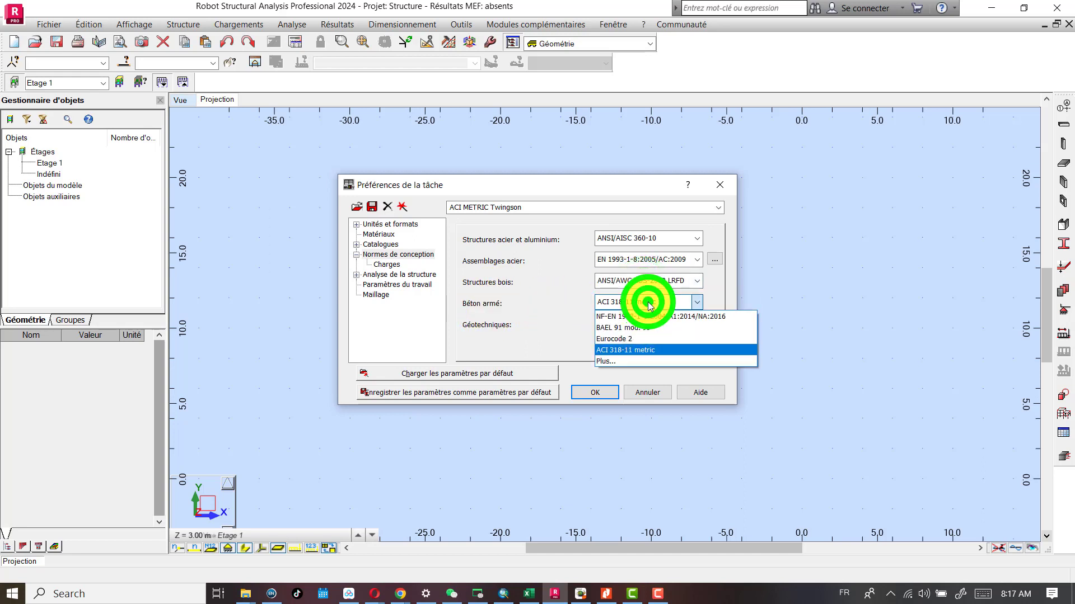
{"action": "left_click", "coordinate": [648, 303]}
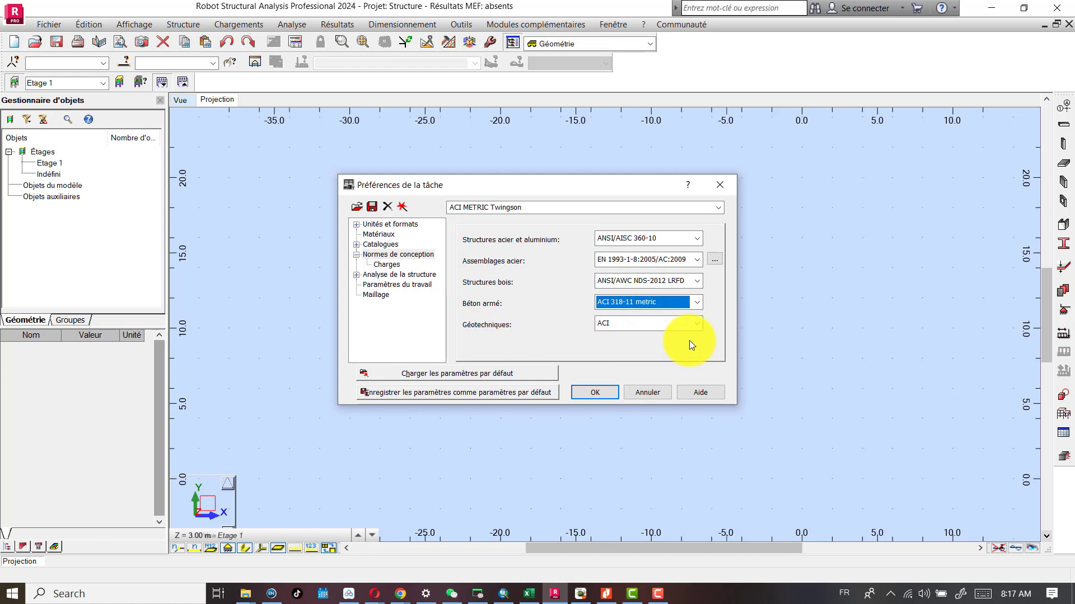
{"action": "left_click", "coordinate": [684, 326]}
{"action": "left_click", "coordinate": [683, 326]}
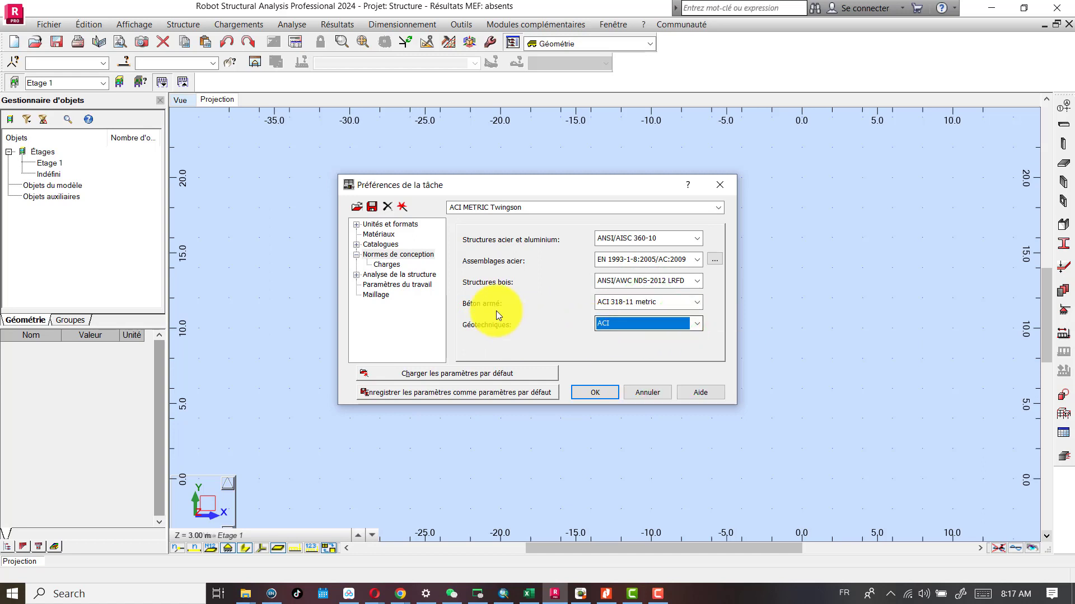
Show the load codes (Charges) and review the choices for load combinations (Pondérations) and for snow and wind loads.
{"action": "left_click", "coordinate": [392, 266]}
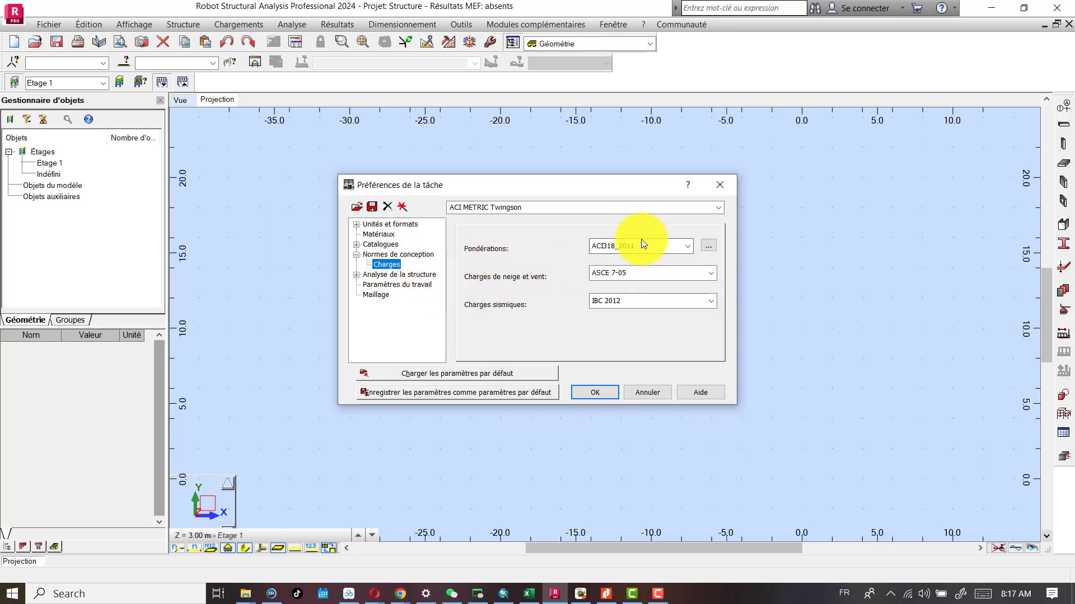
{"action": "left_click", "coordinate": [687, 246]}
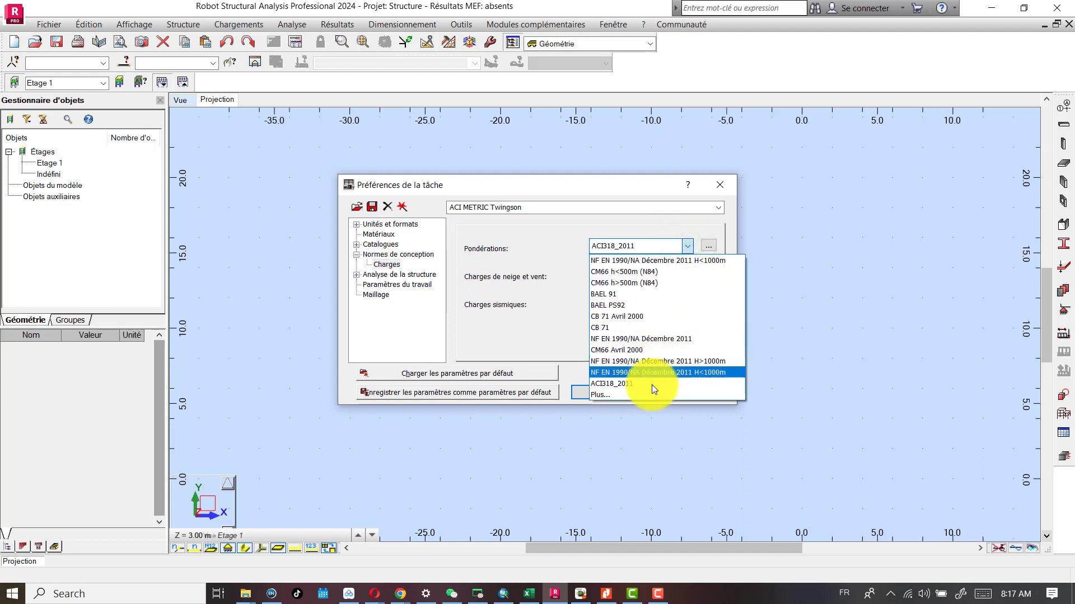
{"action": "left_click", "coordinate": [691, 244]}
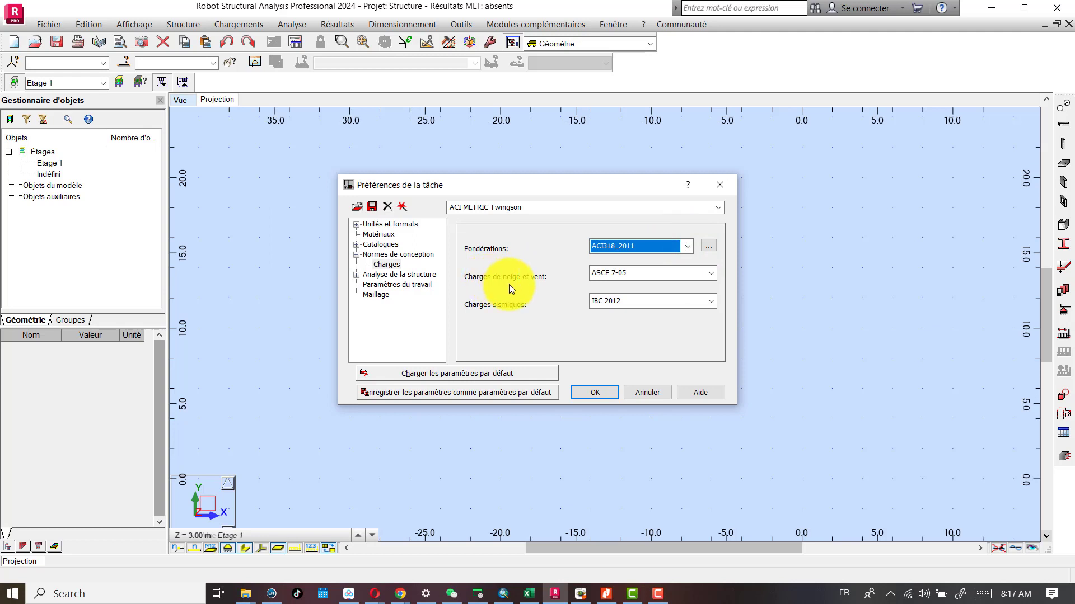
{"action": "left_click", "coordinate": [671, 273]}
{"action": "left_click", "coordinate": [674, 271]}
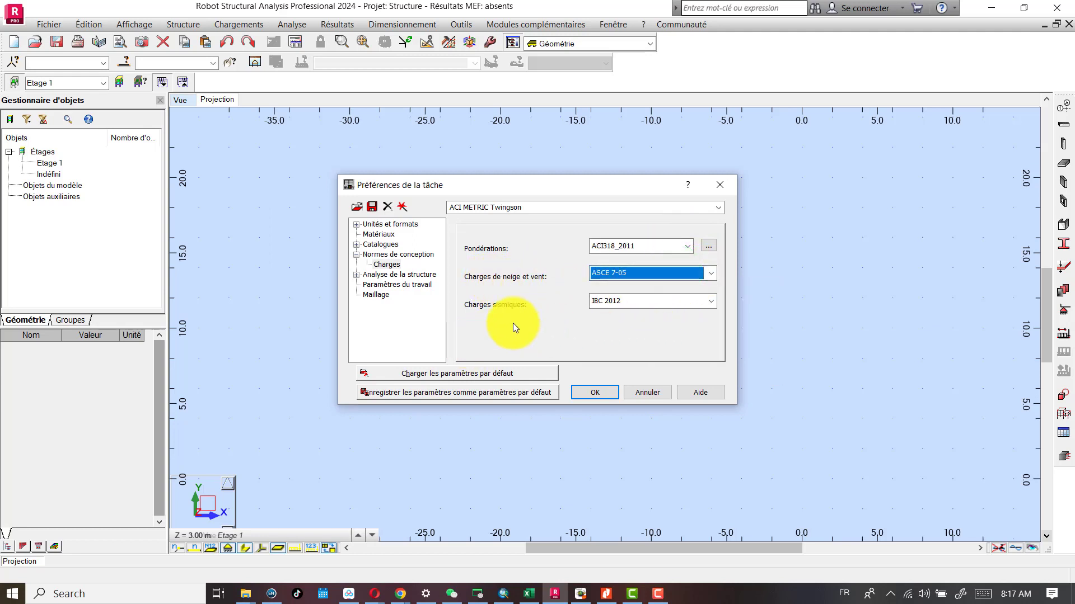
Review the modal analysis and non-linear analysis settings under structure analysis (Analyse de la structure).
{"action": "left_click", "coordinate": [357, 255]}
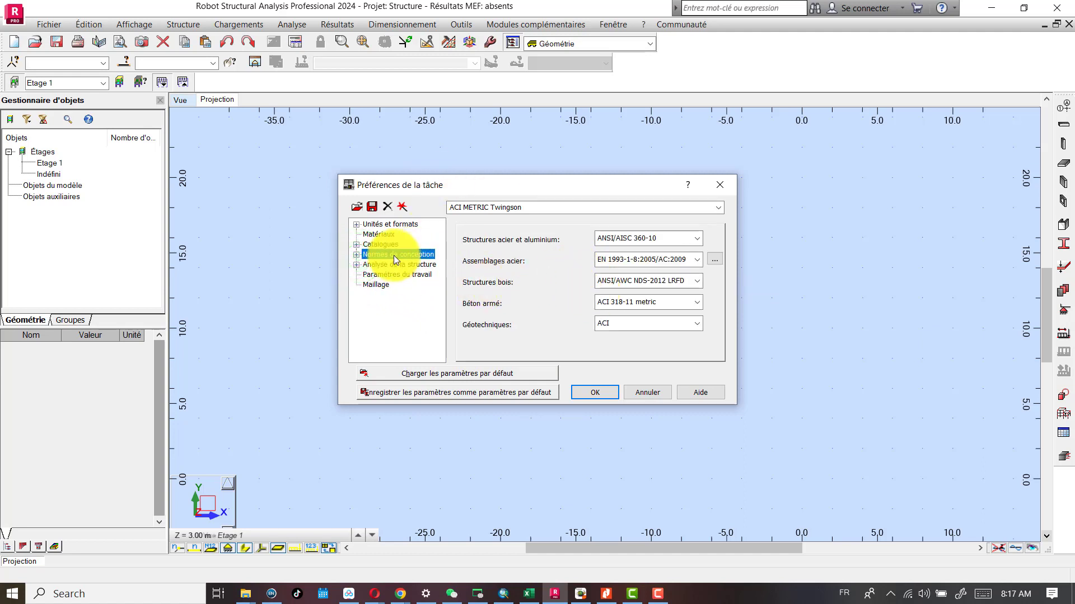
{"action": "left_click", "coordinate": [357, 266]}
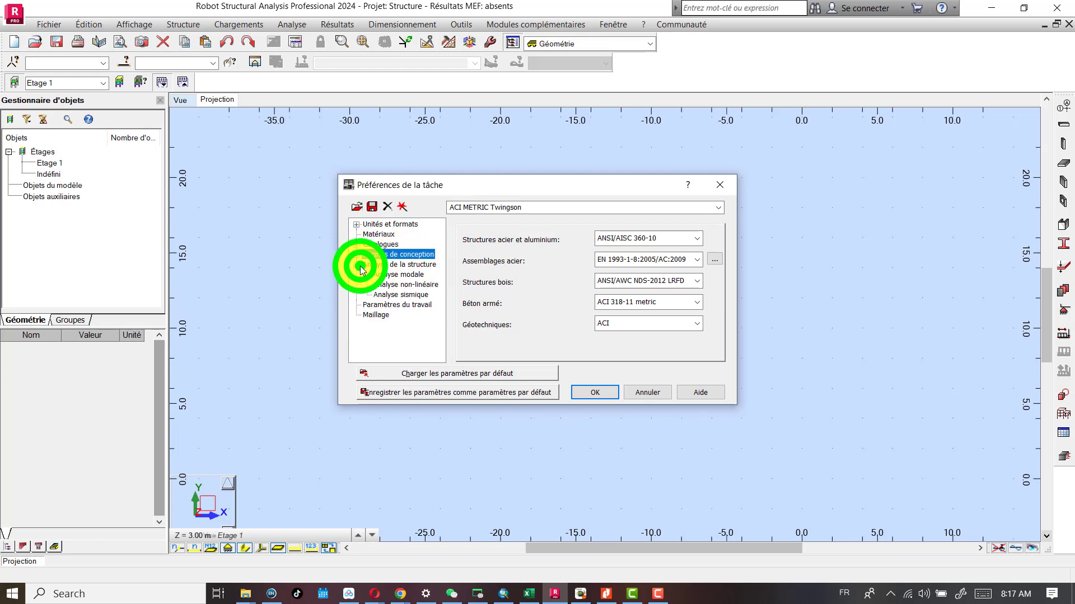
{"action": "left_click", "coordinate": [413, 274]}
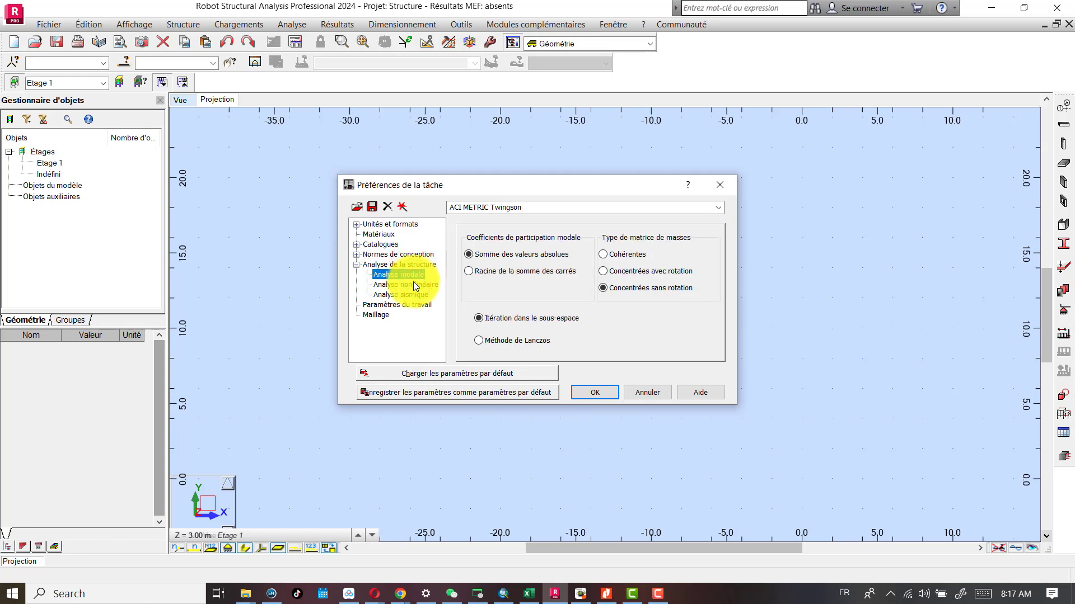
{"action": "left_click", "coordinate": [405, 284]}
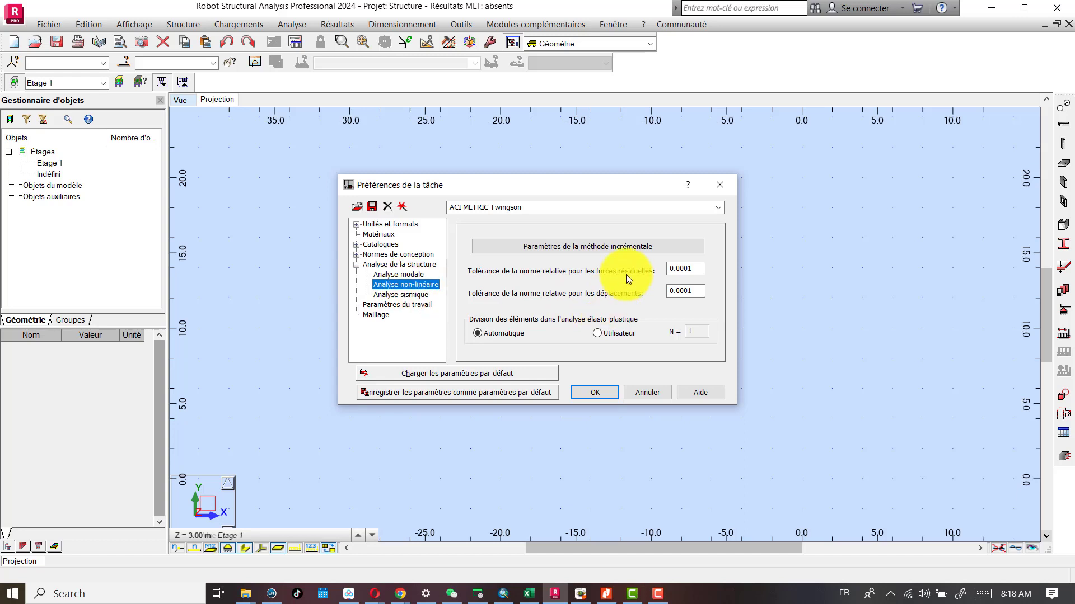
Review the seismic analysis settings, the work parameters (Paramètres du travail) and the meshing settings (Maillage), keeping the current values.
{"action": "left_click", "coordinate": [393, 295]}
{"action": "left_click", "coordinate": [356, 265]}
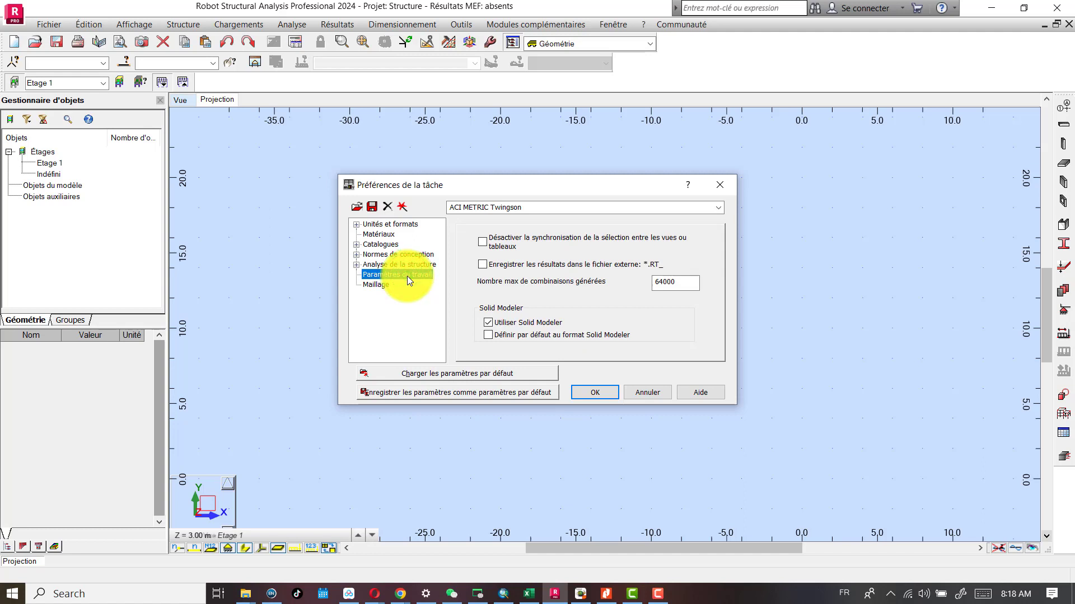
{"action": "left_click", "coordinate": [356, 264]}
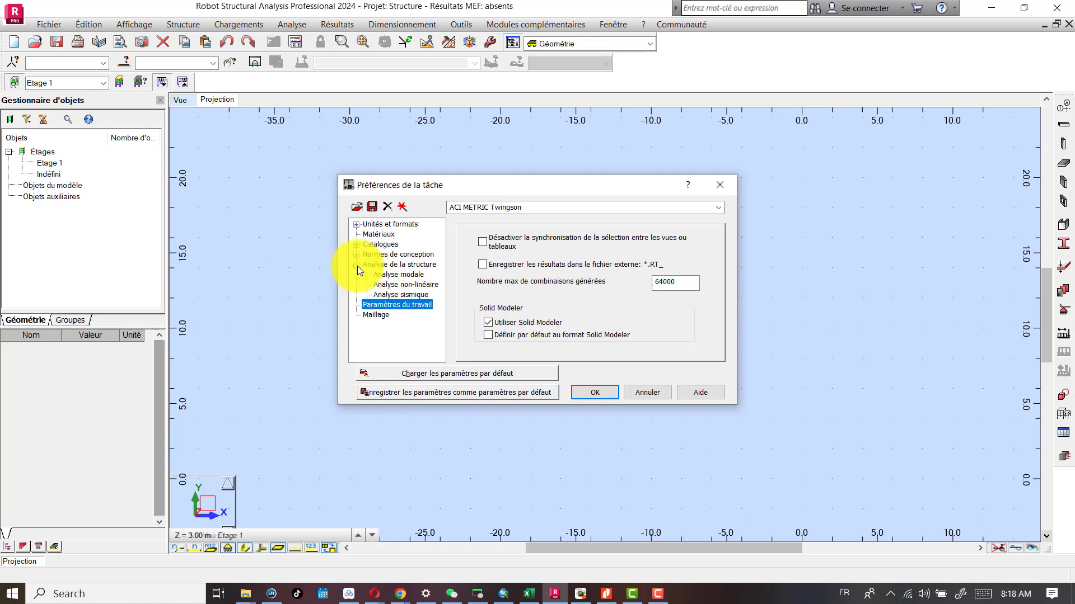
{"action": "double_click", "coordinate": [357, 267]}
{"action": "left_click", "coordinate": [357, 266]}
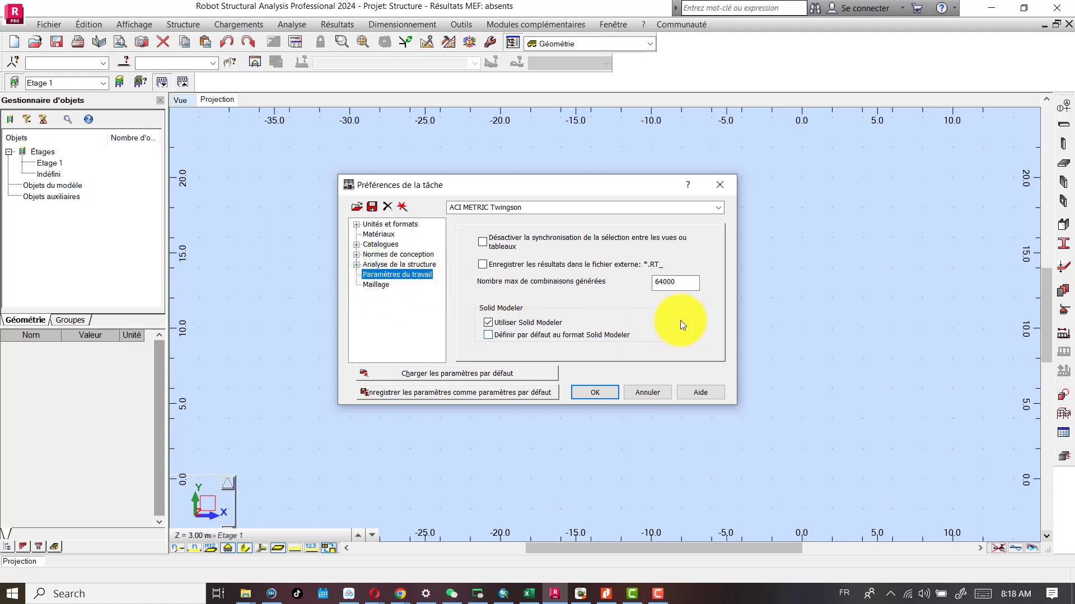
{"action": "left_click", "coordinate": [373, 284]}
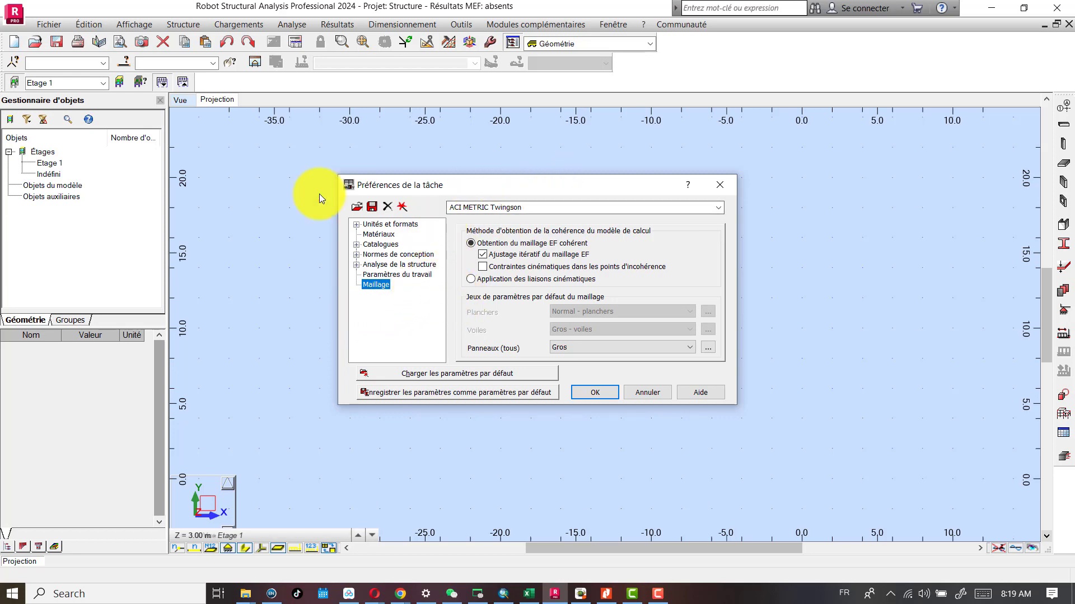
Start saving the job preferences to a file and choose the Formation 2024 folder on Local Disk (D:) as the destination.
{"action": "left_click", "coordinate": [372, 207]}
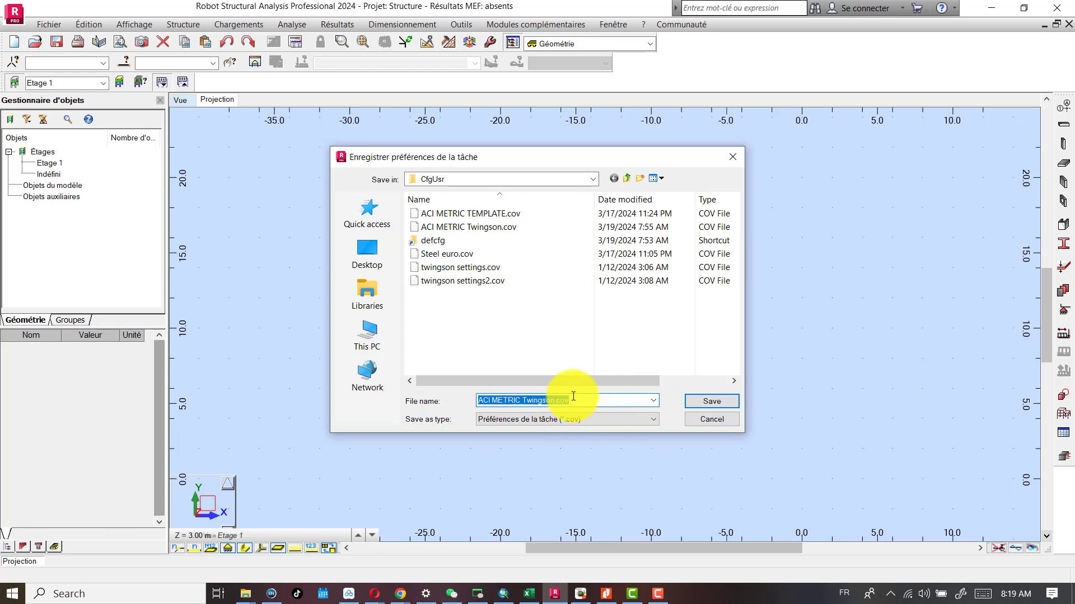
{"action": "left_click", "coordinate": [369, 338]}
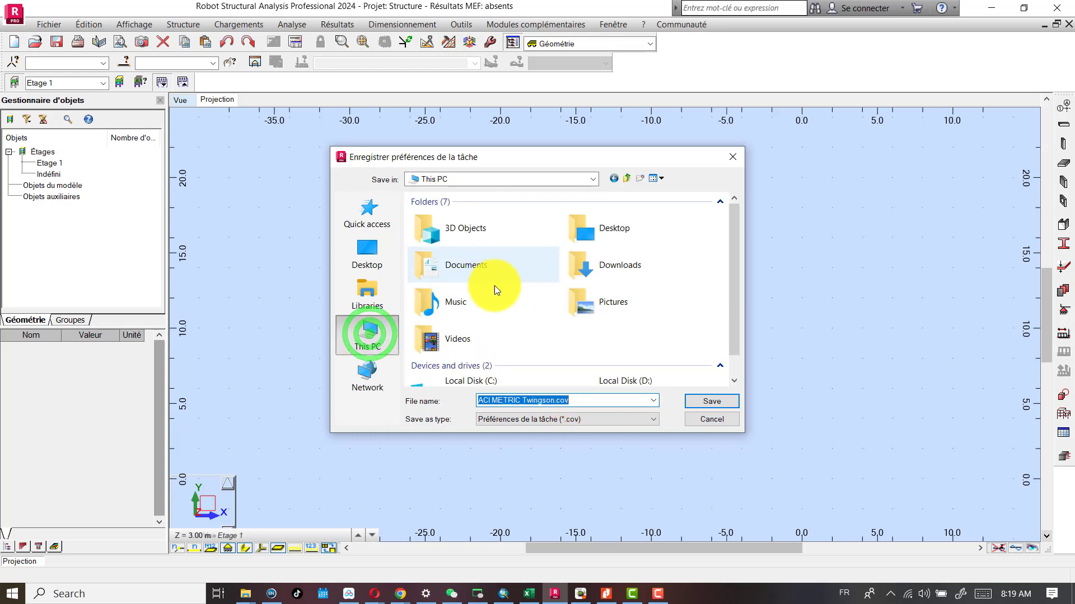
{"action": "double_click", "coordinate": [635, 362]}
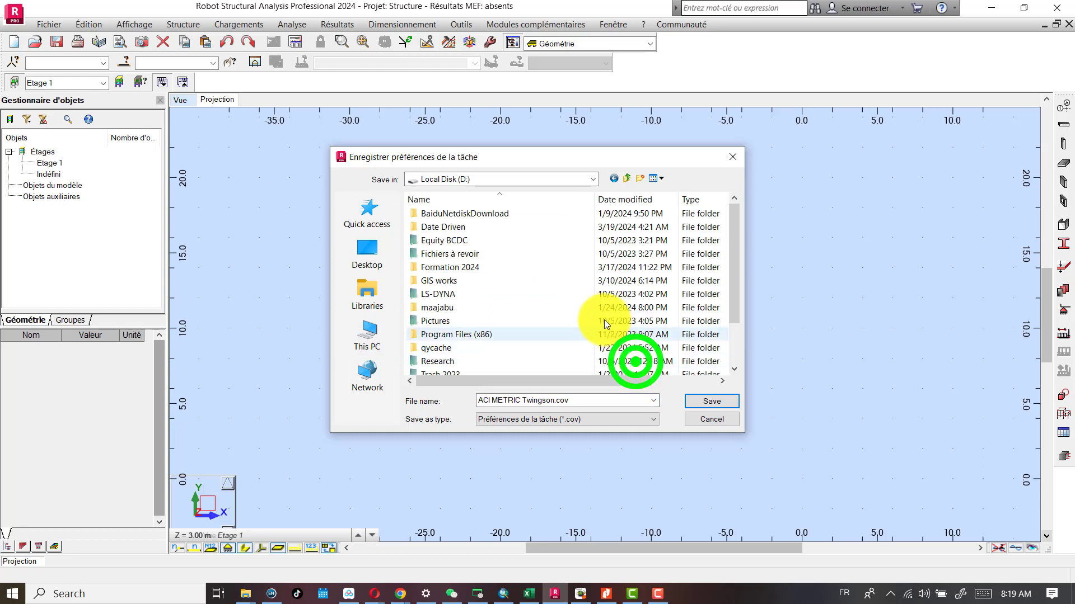
{"action": "double_click", "coordinate": [463, 263]}
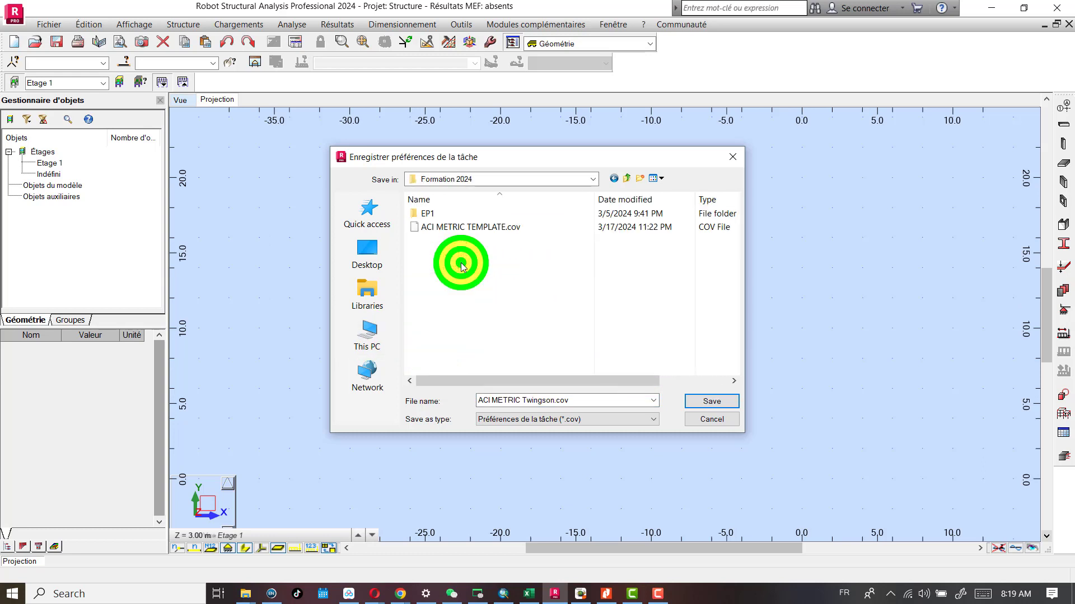
Try to save the job preferences over the existing ACI METRIC TEMPLATE.cov file.
{"action": "left_click", "coordinate": [466, 230]}
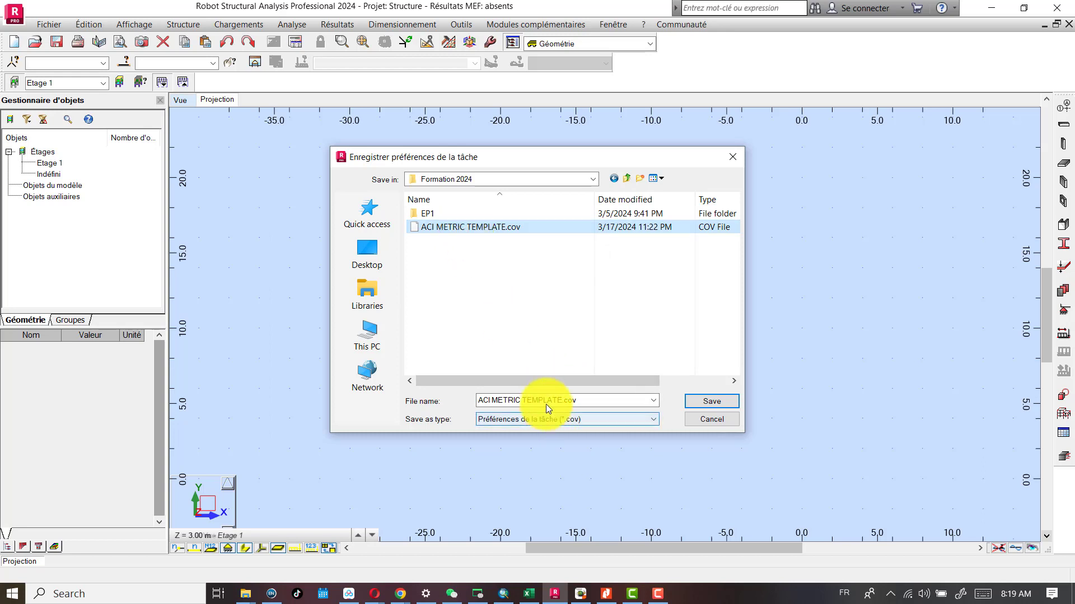
{"action": "left_click", "coordinate": [712, 401]}
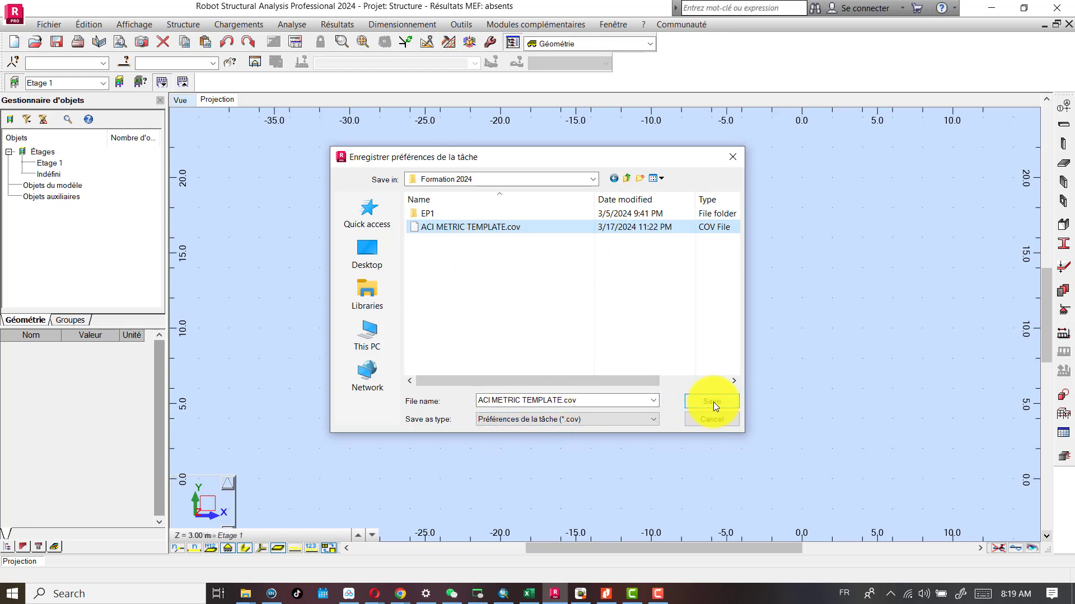
{"action": "left_click", "coordinate": [566, 302]}
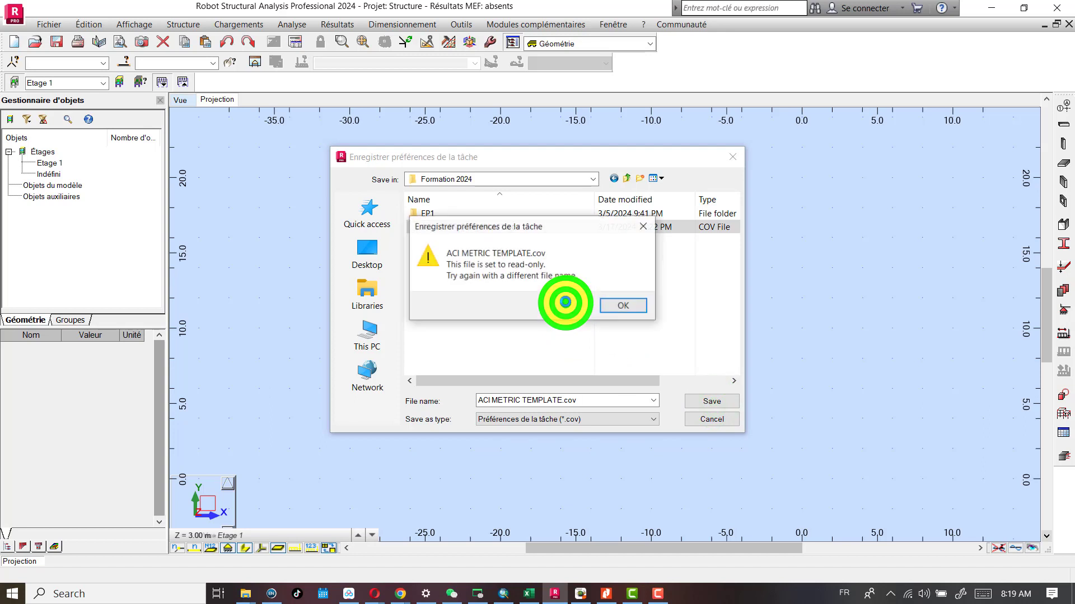
{"action": "left_click", "coordinate": [623, 309]}
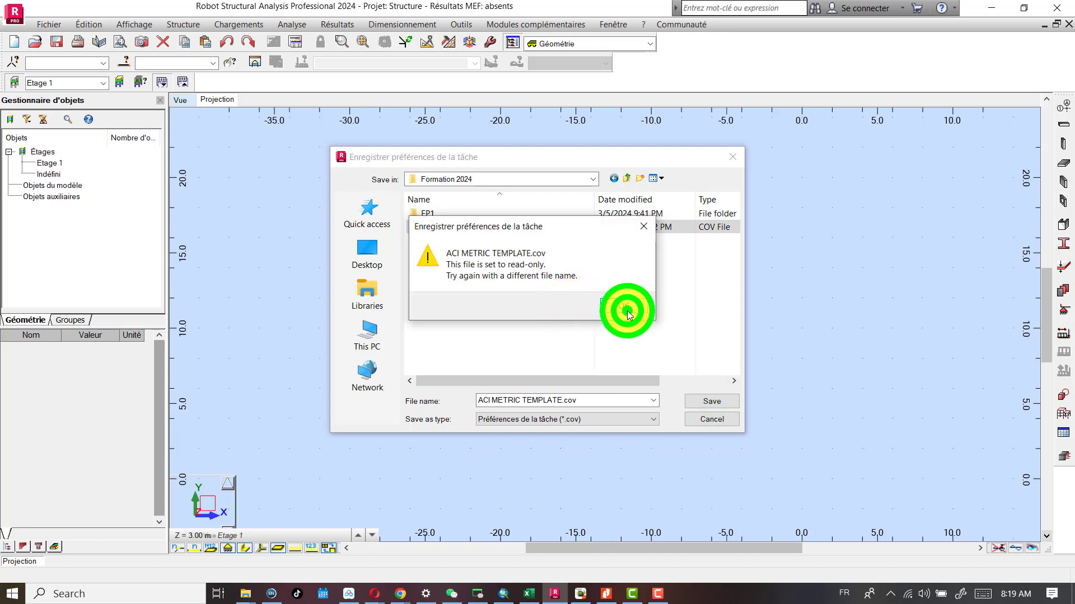
Save the job preferences as ACI METRIC Twingson.cov in the Formation 2024 folder and accept the job preferences.
{"action": "left_click", "coordinate": [563, 398]}
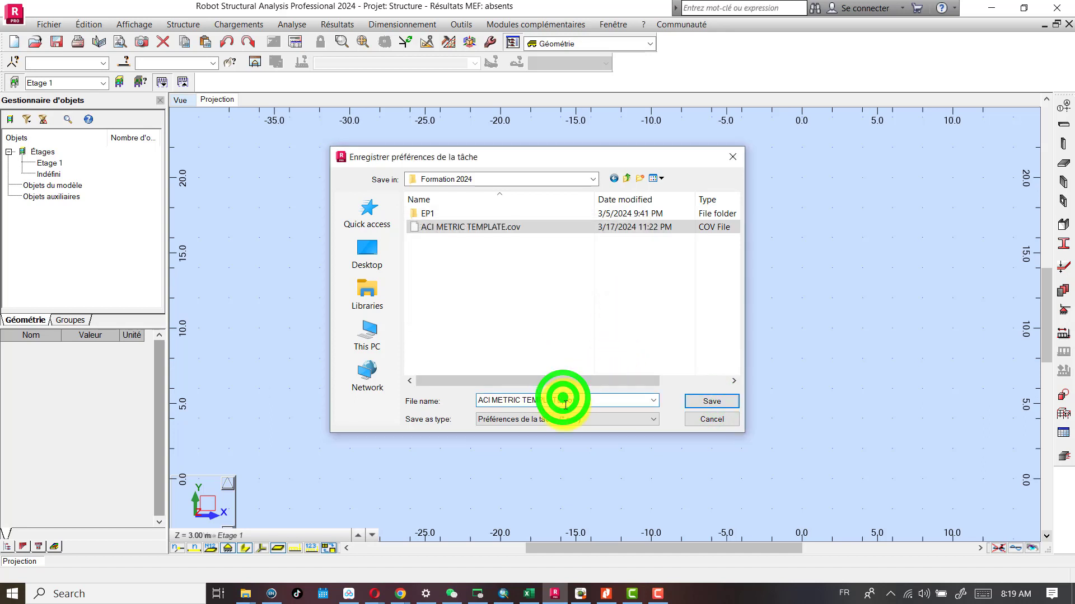
{"action": "key", "text": "BackSpace"}
{"action": "key", "text": "BackSpace"}
{"action": "key", "text": "BackSpace"}
{"action": "key", "text": "BackSpace"}
{"action": "key", "text": "BackSpace"}
{"action": "key", "text": "BackSpace"}
{"action": "key", "text": "BackSpace"}
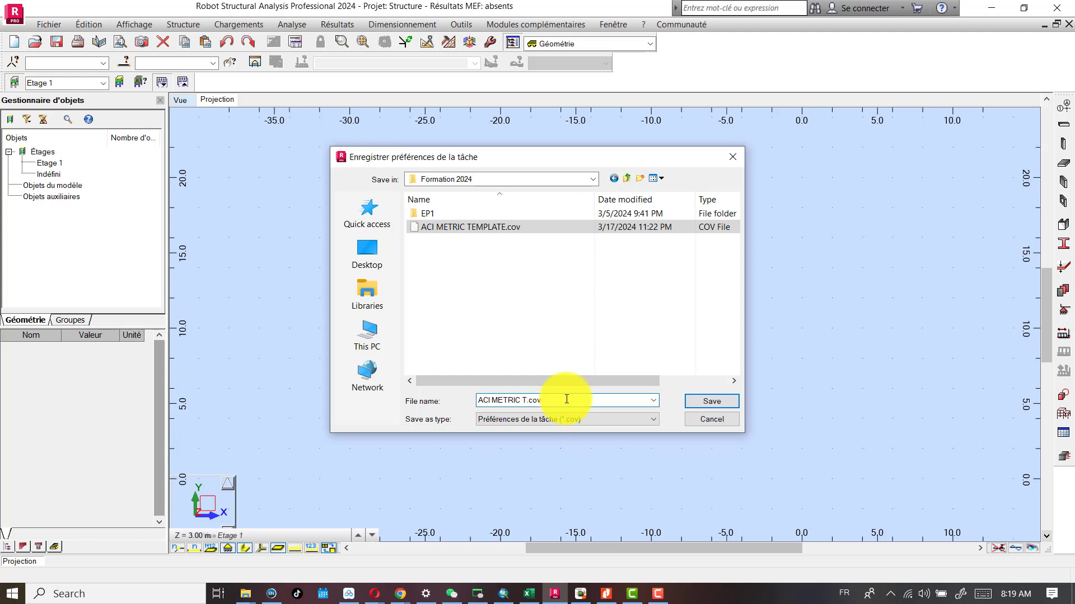
{"action": "type", "text": "z"}
{"action": "key", "text": "BackSpace"}
{"action": "type", "text": "wingson"}
{"action": "left_click", "coordinate": [711, 400]}
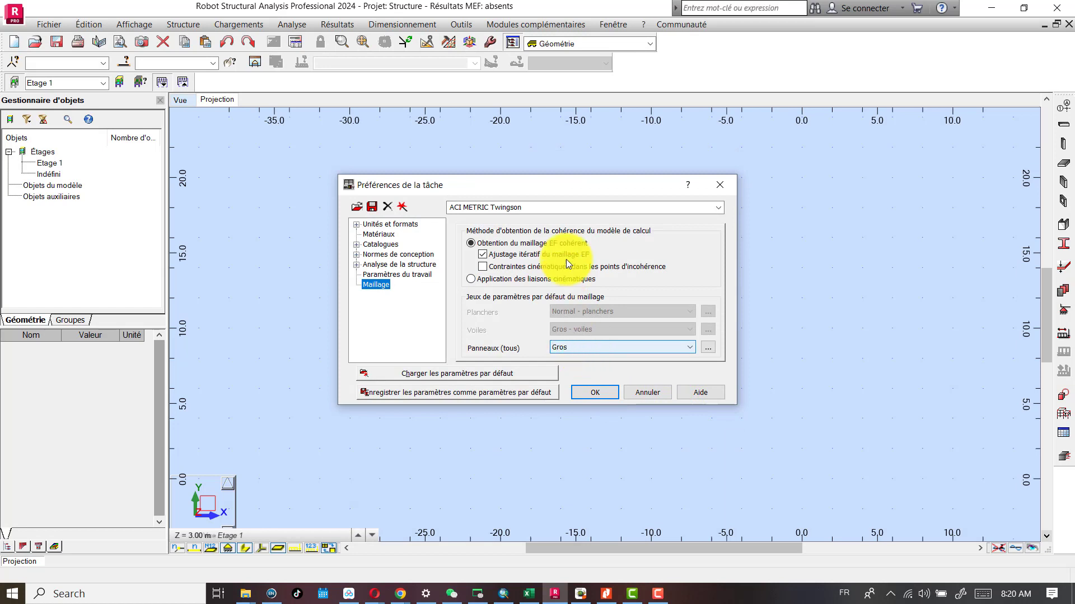
{"action": "left_click", "coordinate": [596, 397]}
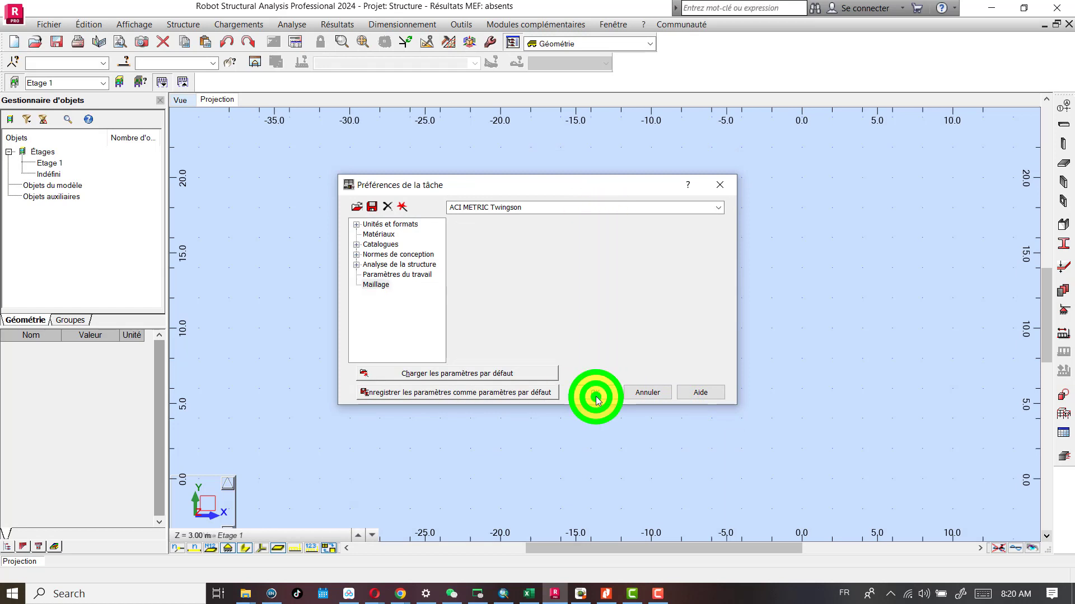